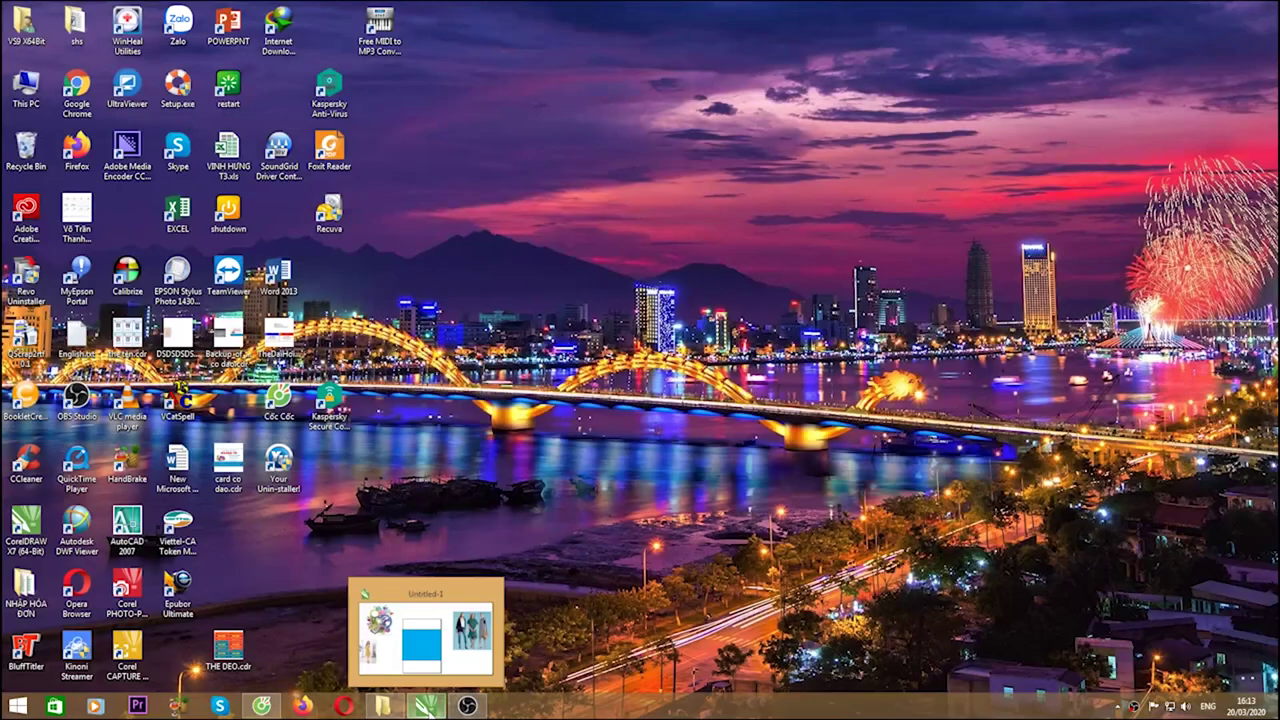
- Switch to the open Untitled-1 drawing in CorelDRAW
{"action": "left_click", "coordinate": [425, 706]}
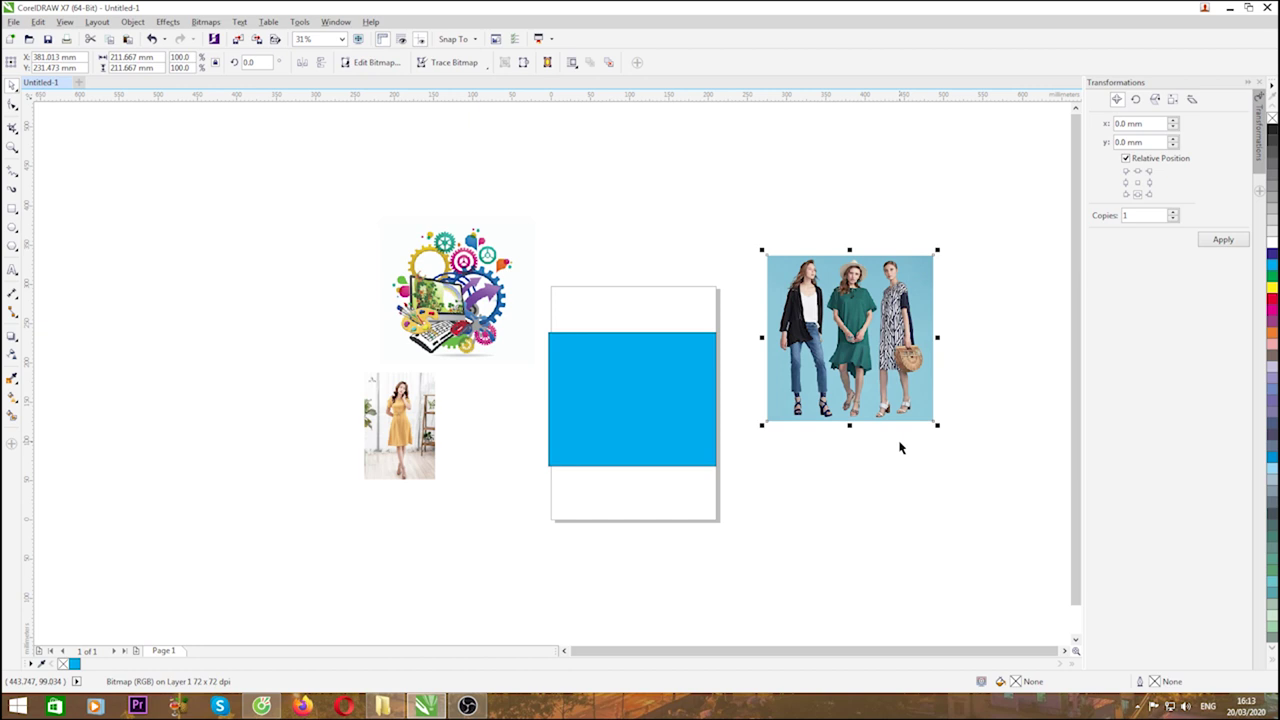
{"action": "left_click", "coordinate": [16, 178]}
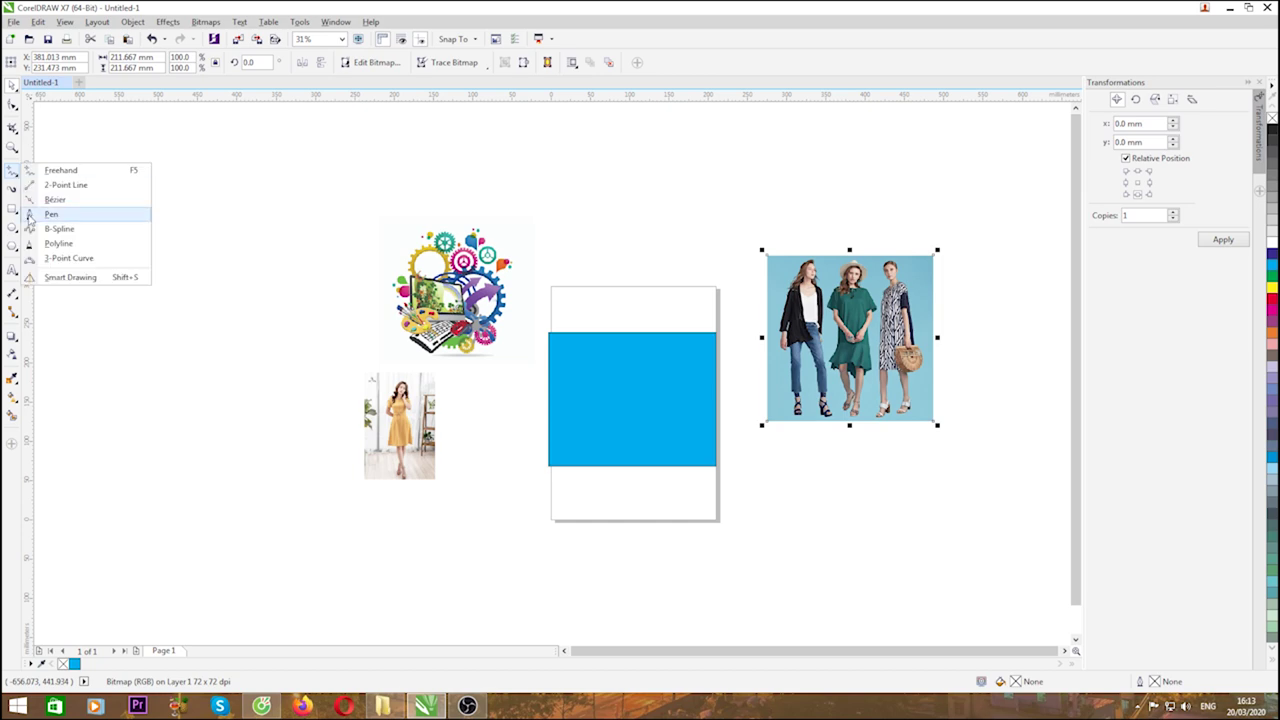
{"action": "left_click", "coordinate": [30, 215]}
{"action": "scroll", "coordinate": [462, 283], "scroll_direction": "up", "scroll_amount": 3}
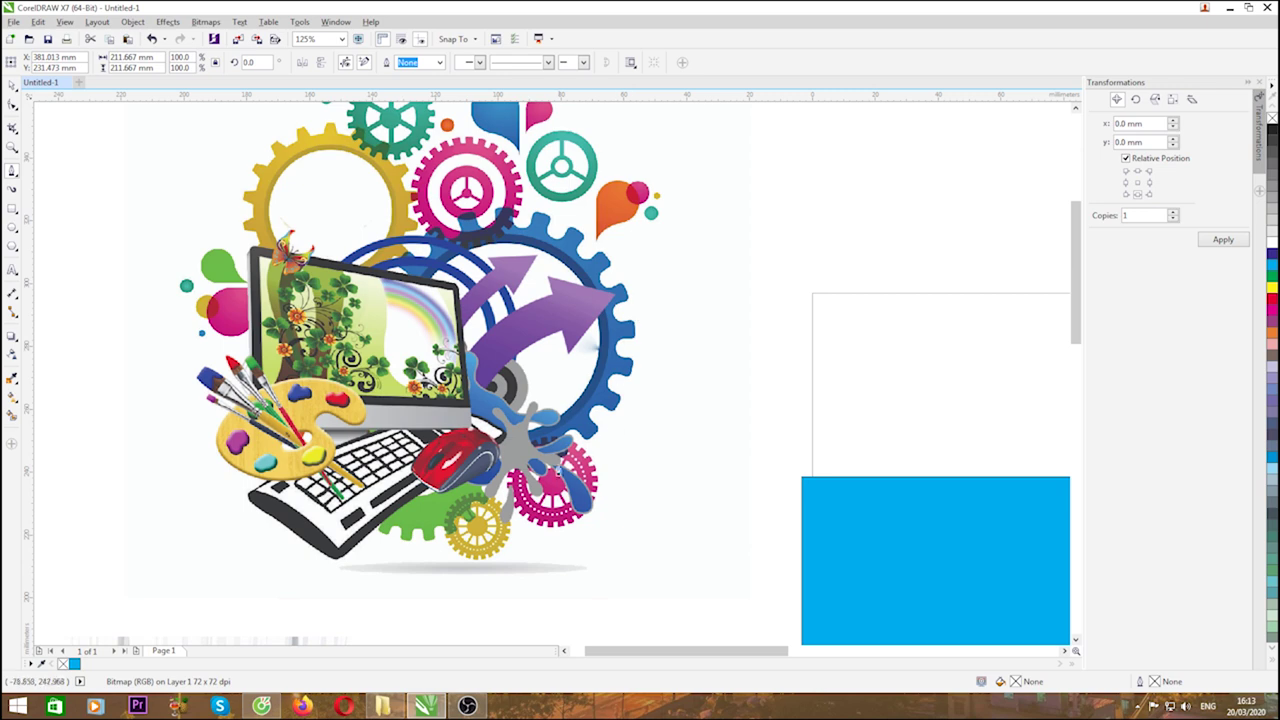
{"action": "scroll", "coordinate": [572, 396], "scroll_direction": "up", "scroll_amount": 2}
{"action": "scroll", "coordinate": [549, 380], "scroll_direction": "down", "scroll_amount": 4}
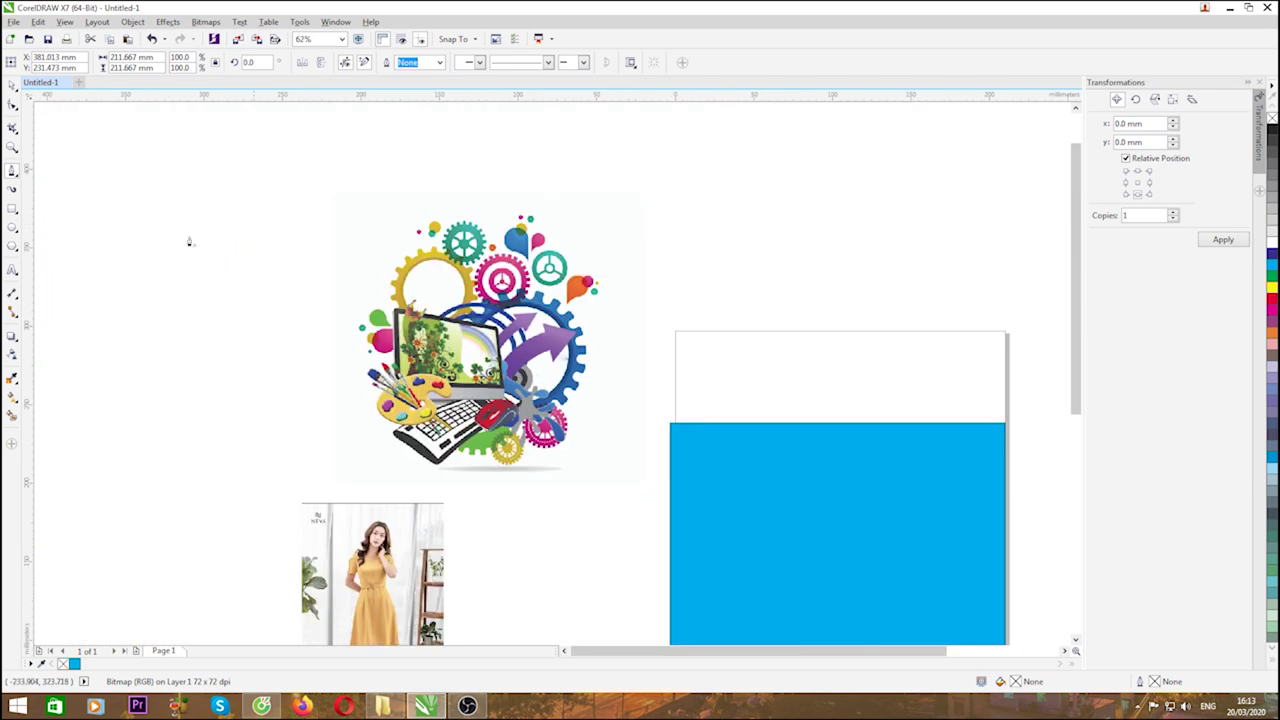
{"action": "left_click", "coordinate": [12, 85]}
{"action": "scroll", "coordinate": [383, 264], "scroll_direction": "down", "scroll_amount": 3}
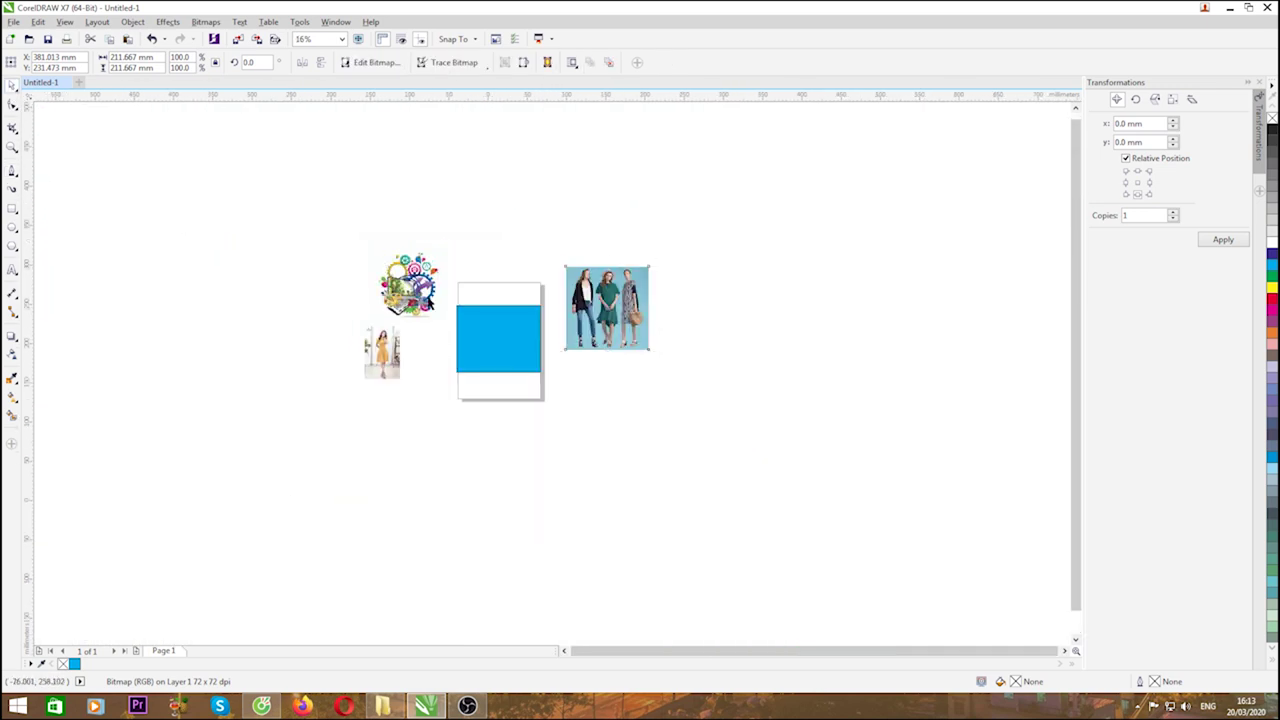
{"action": "scroll", "coordinate": [422, 298], "scroll_direction": "up", "scroll_amount": 2}
{"action": "left_click", "coordinate": [422, 298]}
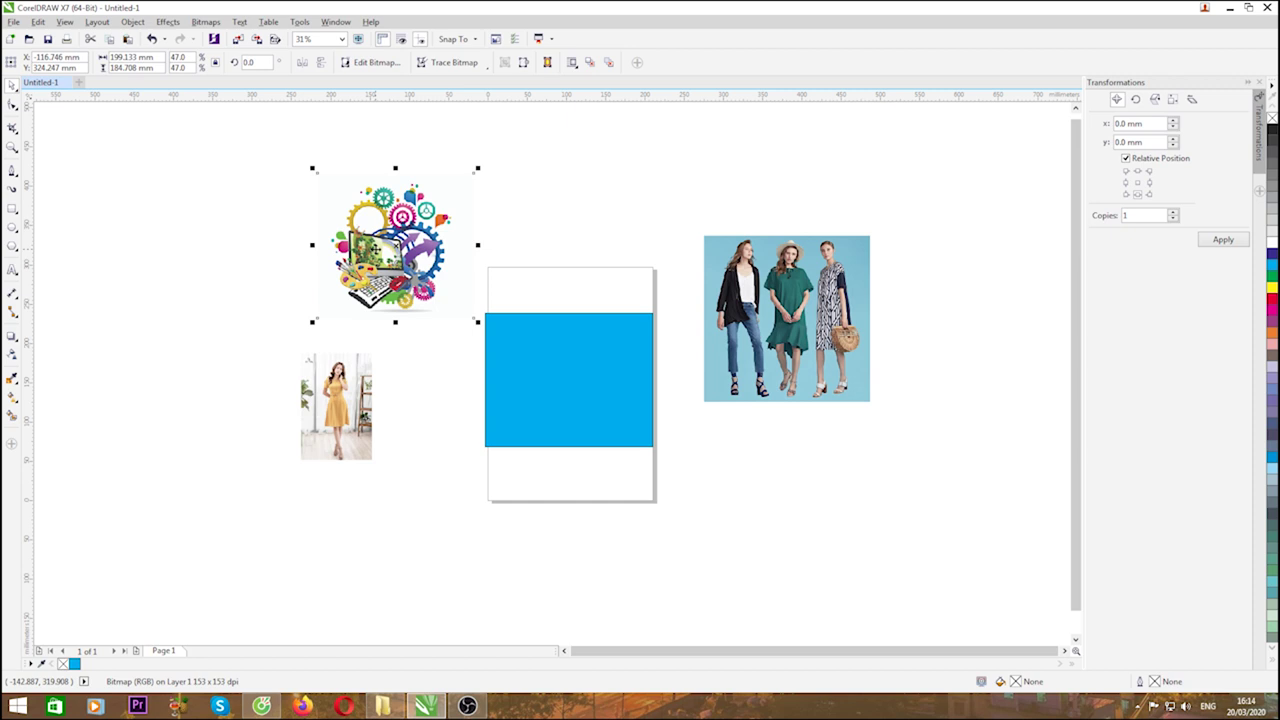
{"action": "left_click", "coordinate": [253, 302]}
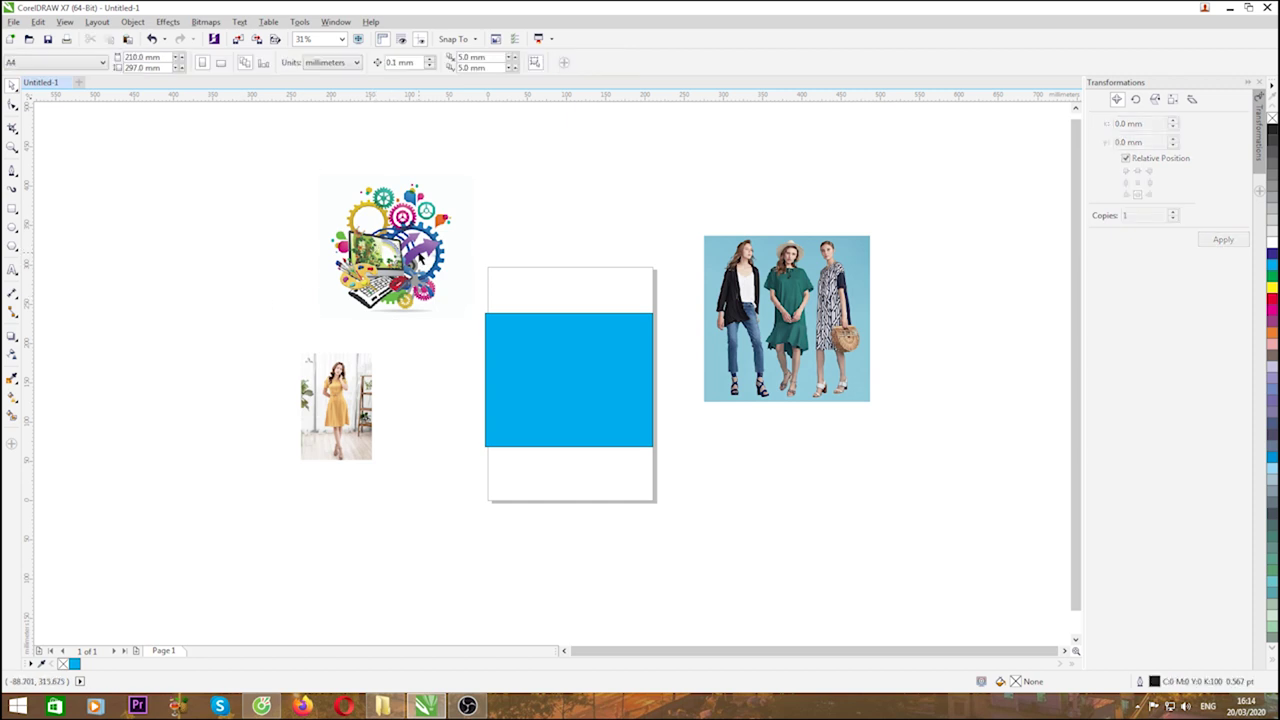
- Move the gears-and-computer picture onto the blue rectangle and scale it down to about 123 × 114 mm
{"action": "left_click_drag", "start_coordinate": [392, 257], "coordinate": [371, 260]}
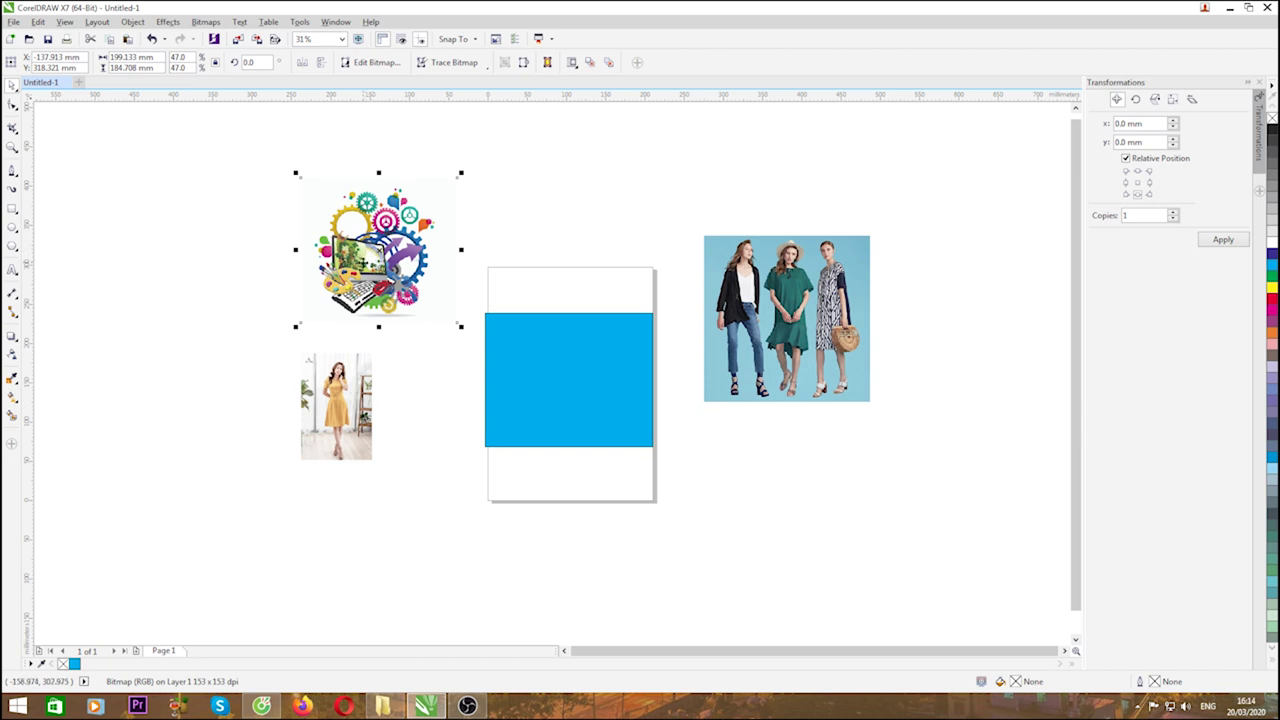
{"action": "left_click_drag", "start_coordinate": [370, 262], "coordinate": [466, 312]}
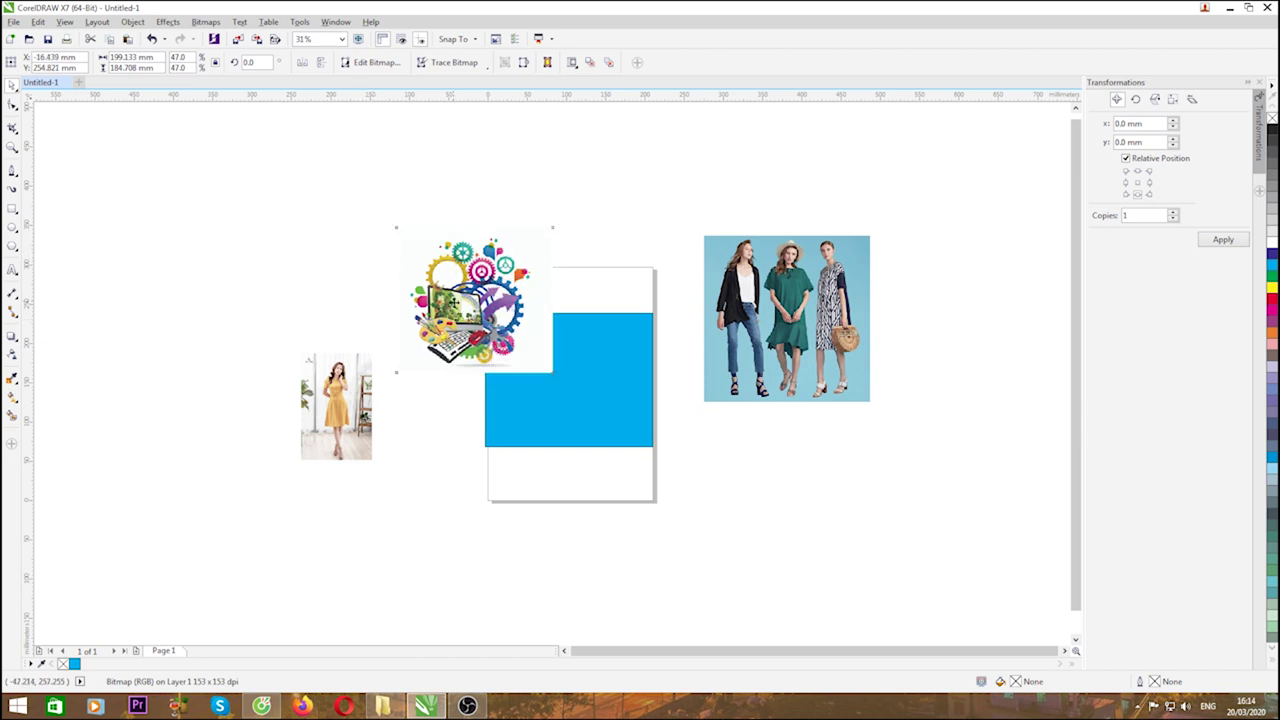
{"action": "left_click_drag", "start_coordinate": [405, 237], "coordinate": [522, 324]}
{"action": "scroll", "coordinate": [578, 410], "scroll_direction": "up", "scroll_amount": 2}
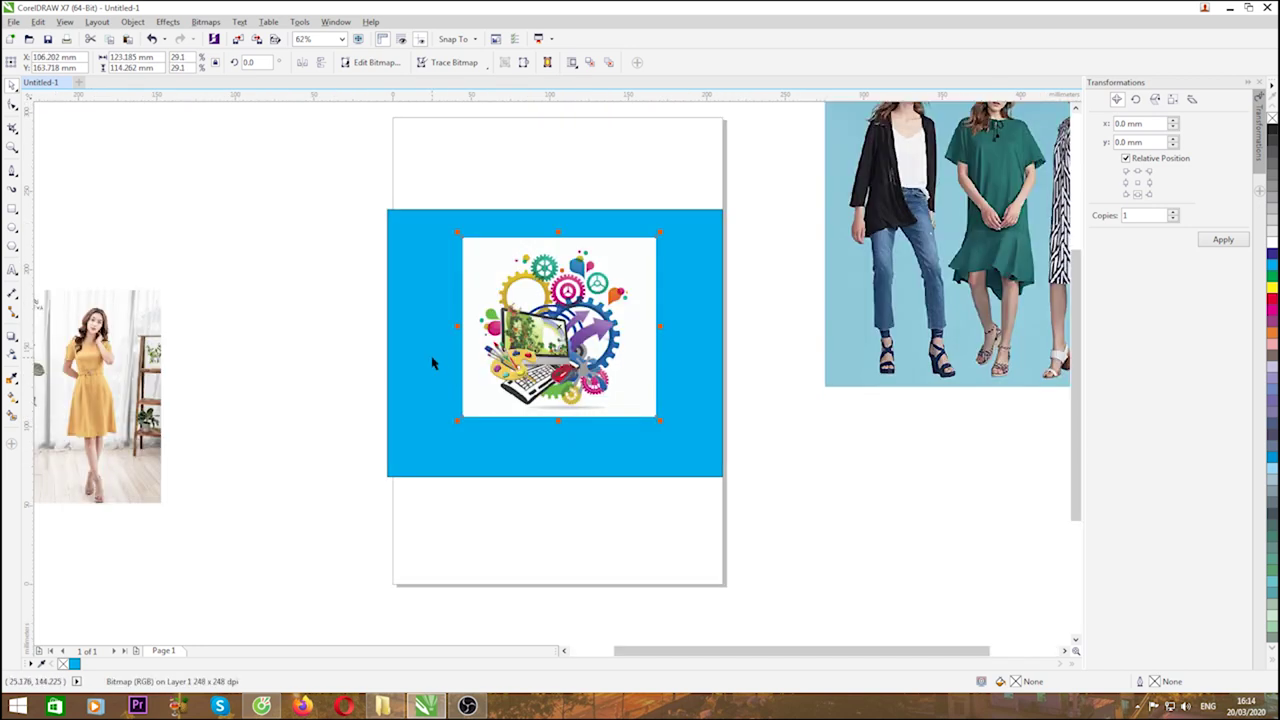
- Centre the gears picture horizontally and vertically on the blue rectangle, leaving only the picture selected
{"action": "left_click", "coordinate": [421, 389], "text": "shift"}
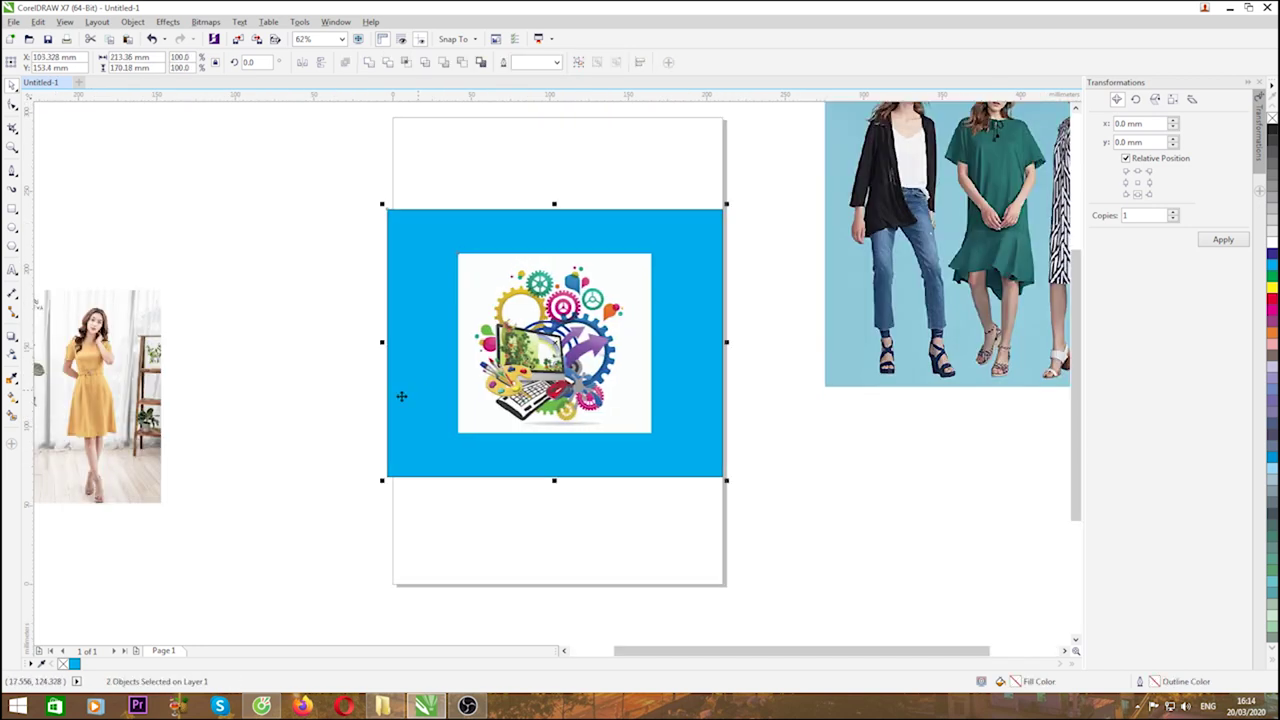
{"action": "key", "text": "c"}
{"action": "key", "text": "e"}
{"action": "key", "text": "Escape"}
{"action": "key", "text": "Tab"}
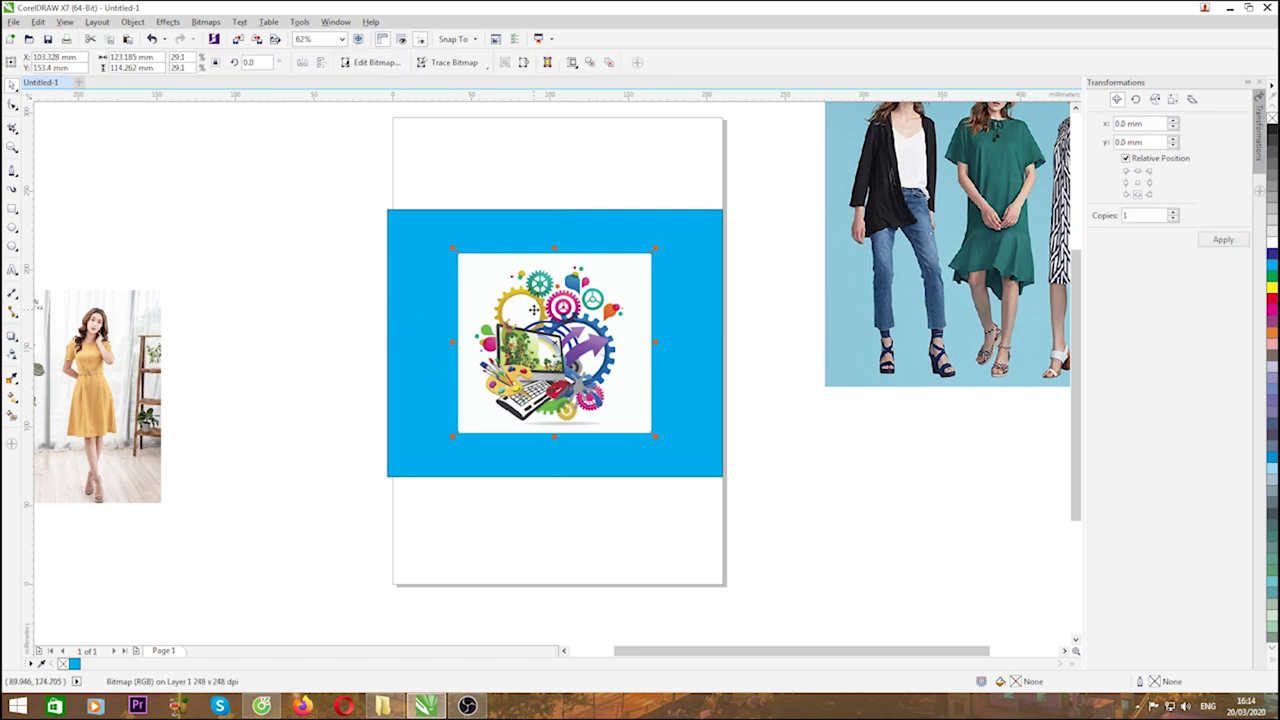
- Open Bitmap Color Mask for the gears picture and sample its white background as the colour to hide
{"action": "left_click", "coordinate": [205, 21]}
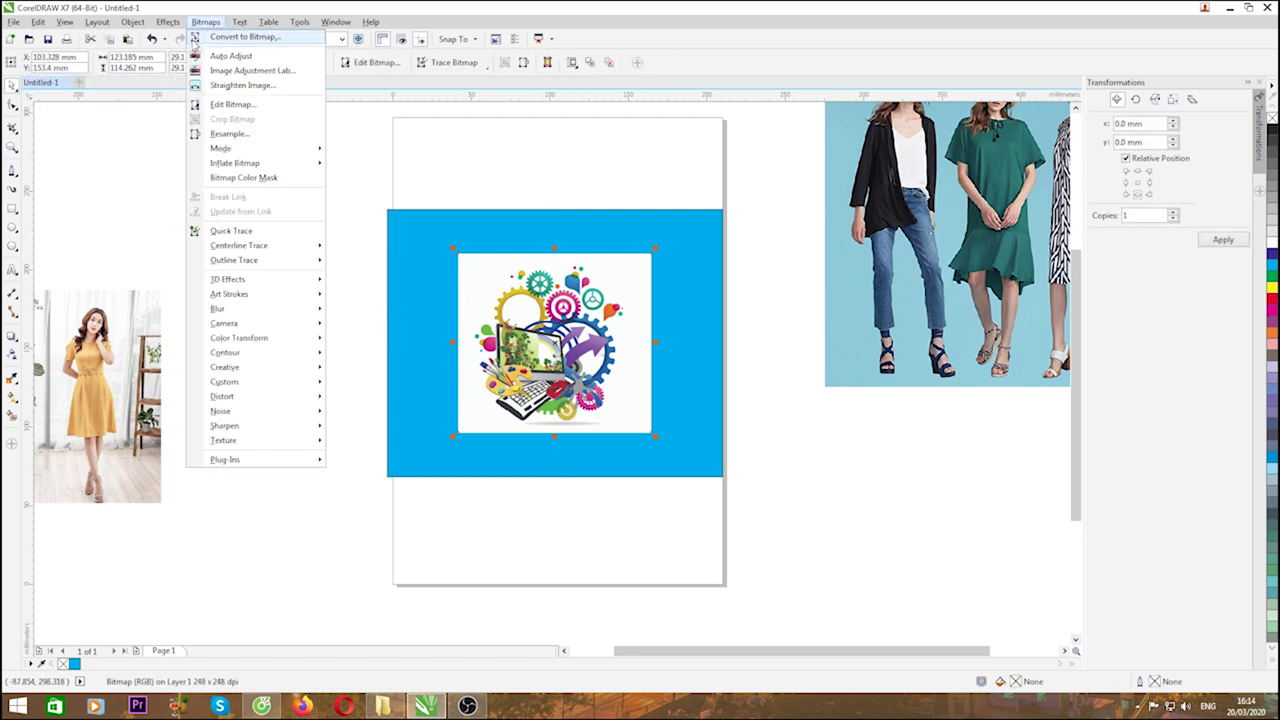
{"action": "left_click", "coordinate": [241, 182]}
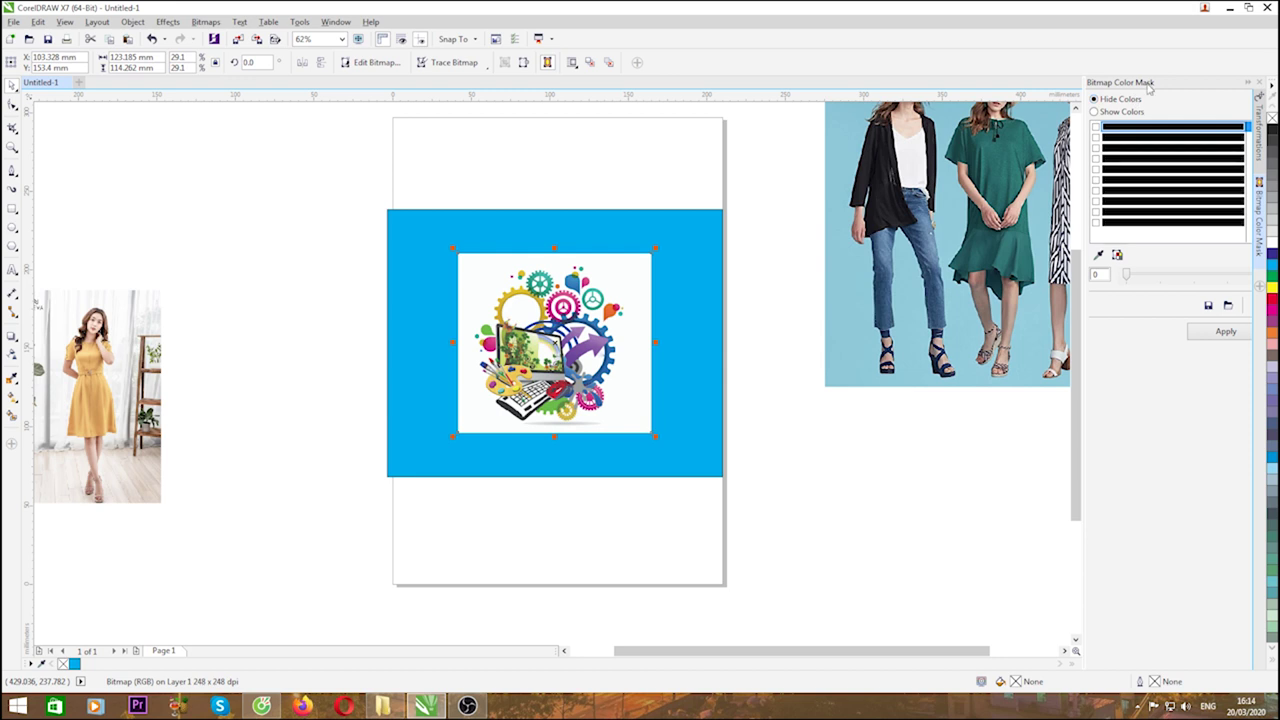
{"action": "left_click", "coordinate": [1100, 257]}
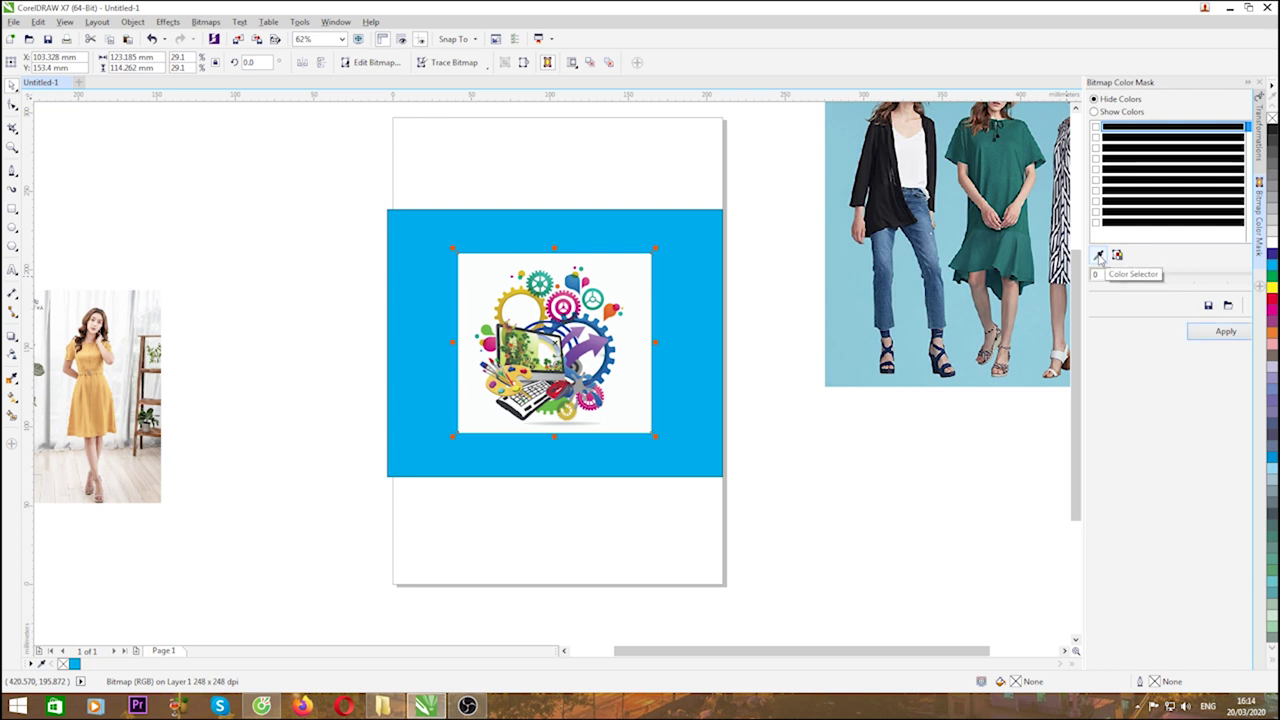
{"action": "left_click", "coordinate": [648, 264]}
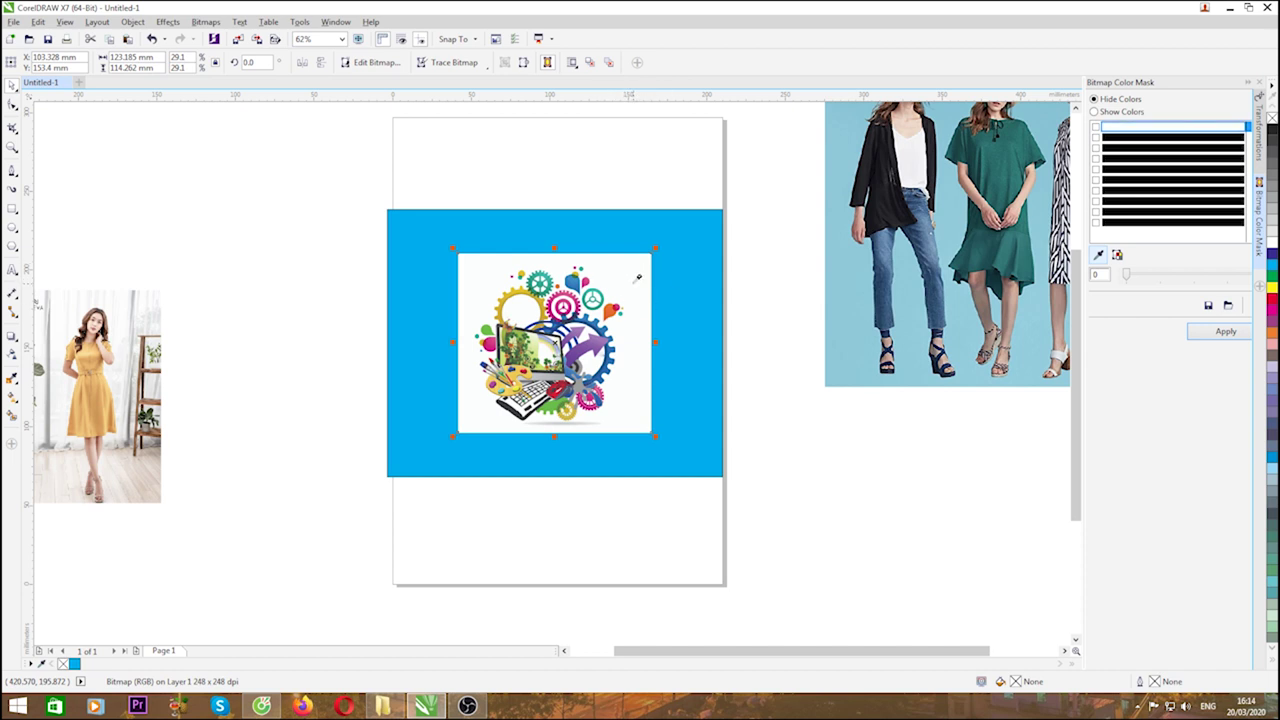
{"action": "key", "text": "Escape"}
- Enable the sampled white in the colour mask, set its tolerance to 20 and apply the mask
{"action": "left_click", "coordinate": [1097, 127]}
{"action": "left_click_drag", "start_coordinate": [1127, 278], "coordinate": [1208, 281]}
{"action": "left_click_drag", "start_coordinate": [1208, 281], "coordinate": [1154, 288]}
{"action": "left_click", "coordinate": [1220, 337]}
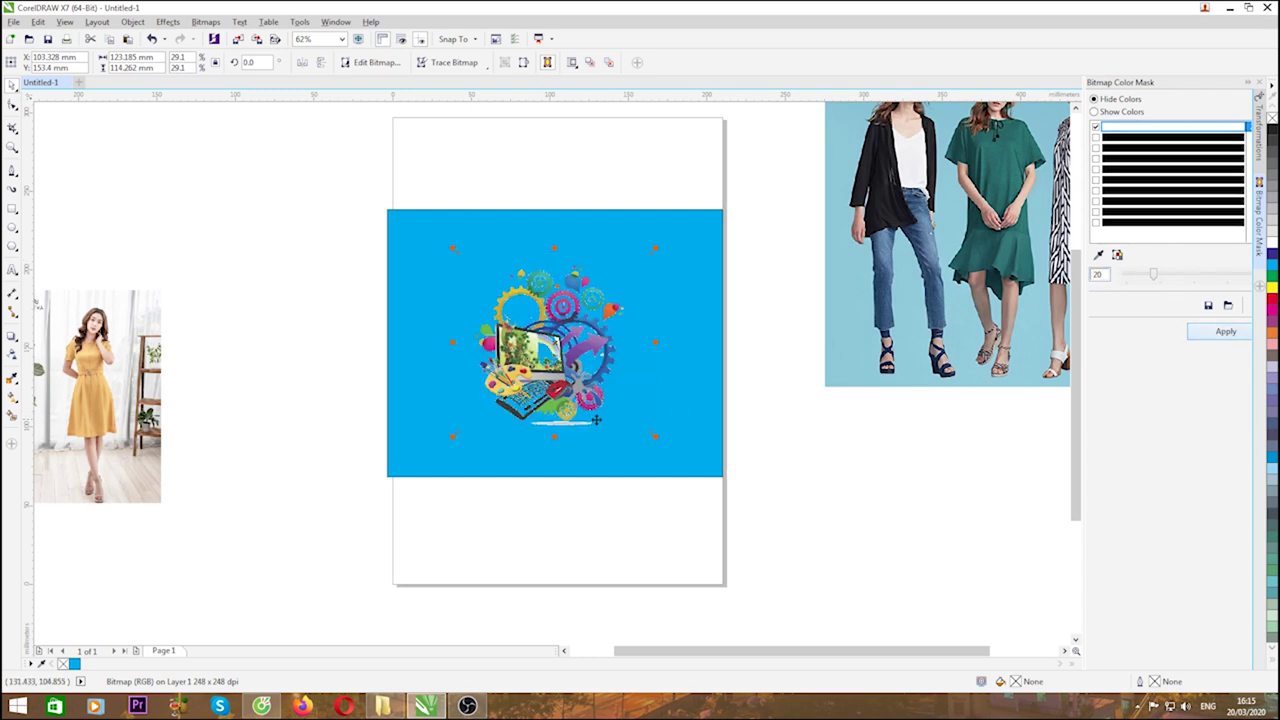
- Move the masked gears picture off the blue rectangle to the empty area at the page's upper left
{"action": "scroll", "coordinate": [555, 401], "scroll_direction": "up", "scroll_amount": 4}
{"action": "scroll", "coordinate": [555, 401], "scroll_direction": "down", "scroll_amount": 2}
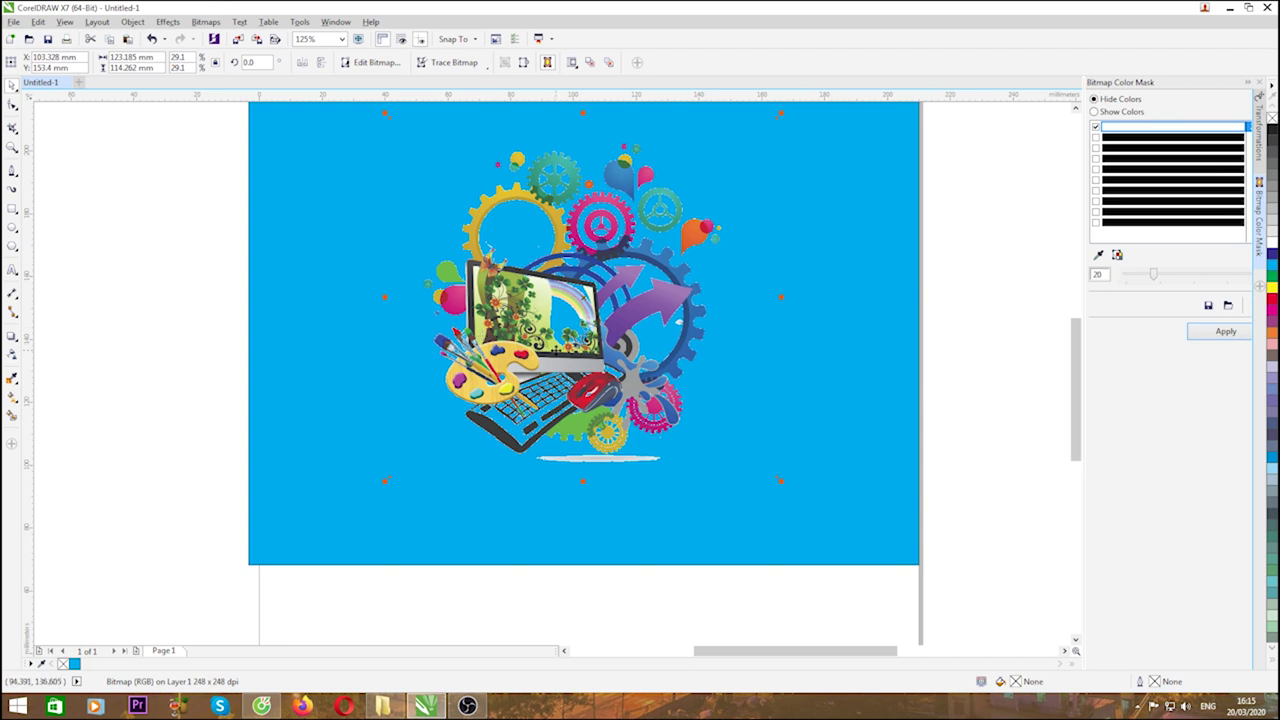
{"action": "scroll", "coordinate": [556, 350], "scroll_direction": "up", "scroll_amount": 2}
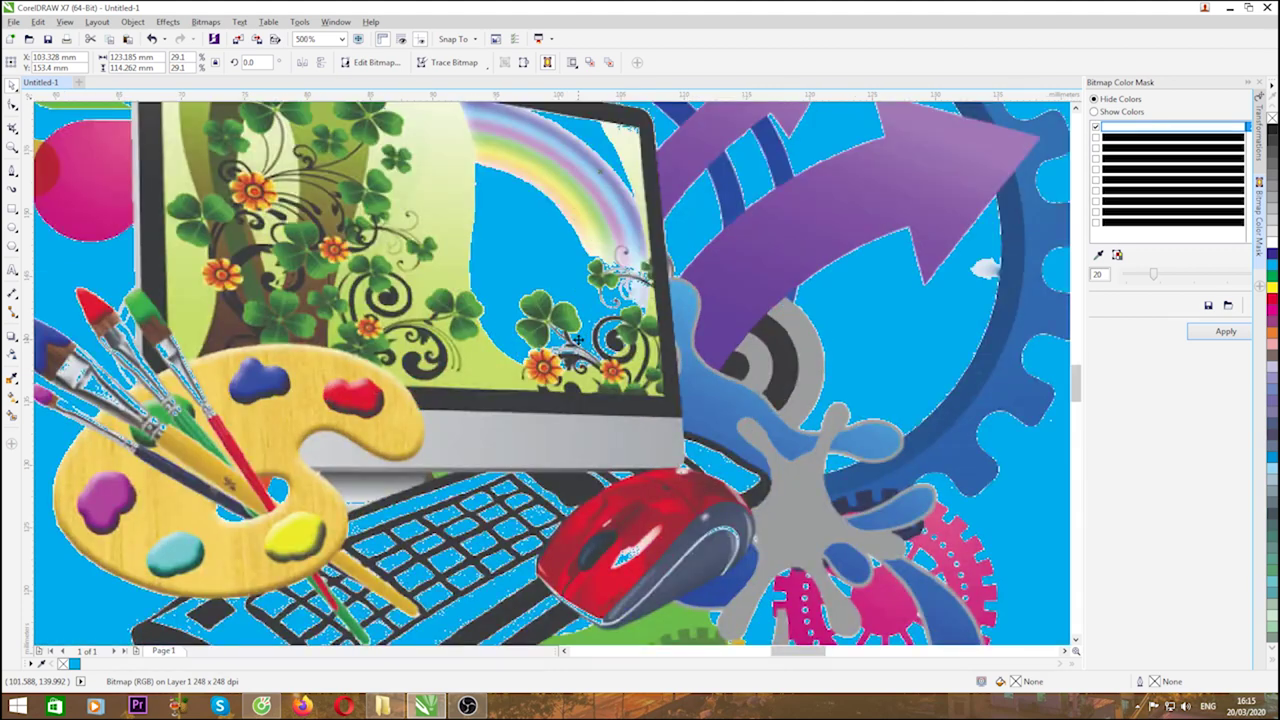
{"action": "scroll", "coordinate": [570, 345], "scroll_direction": "down", "scroll_amount": 2}
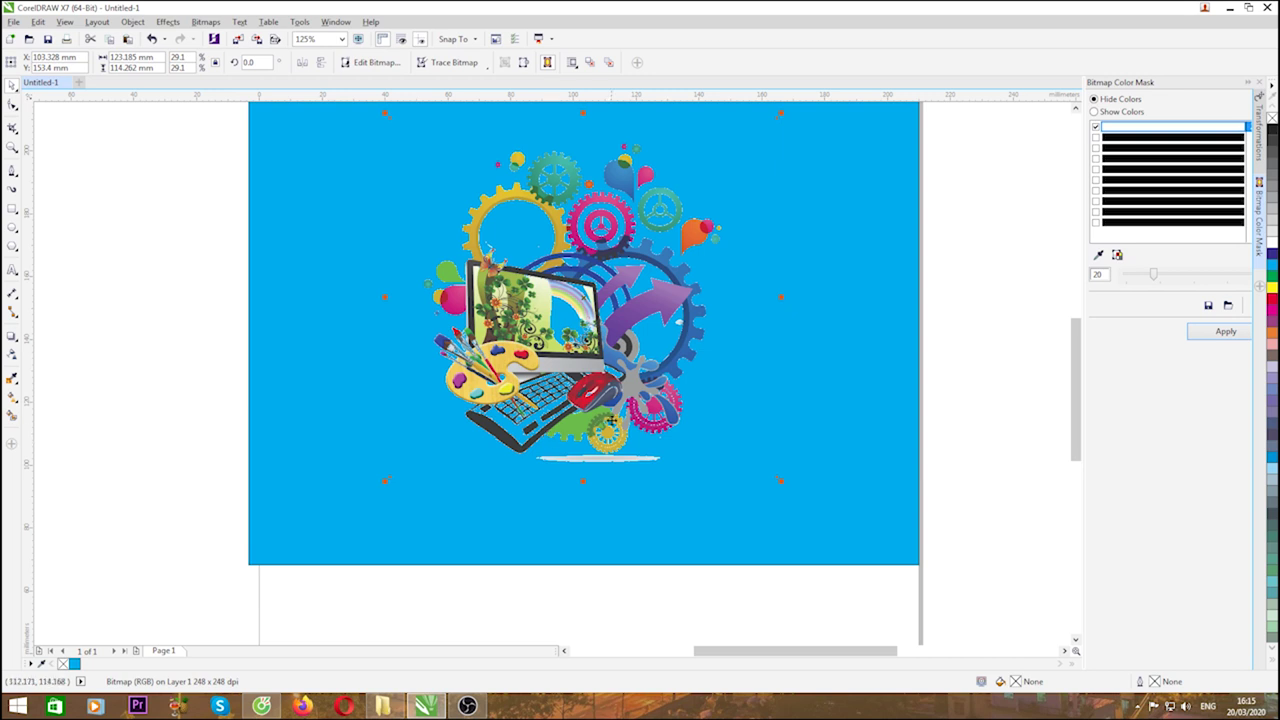
{"action": "left_click", "coordinate": [171, 417]}
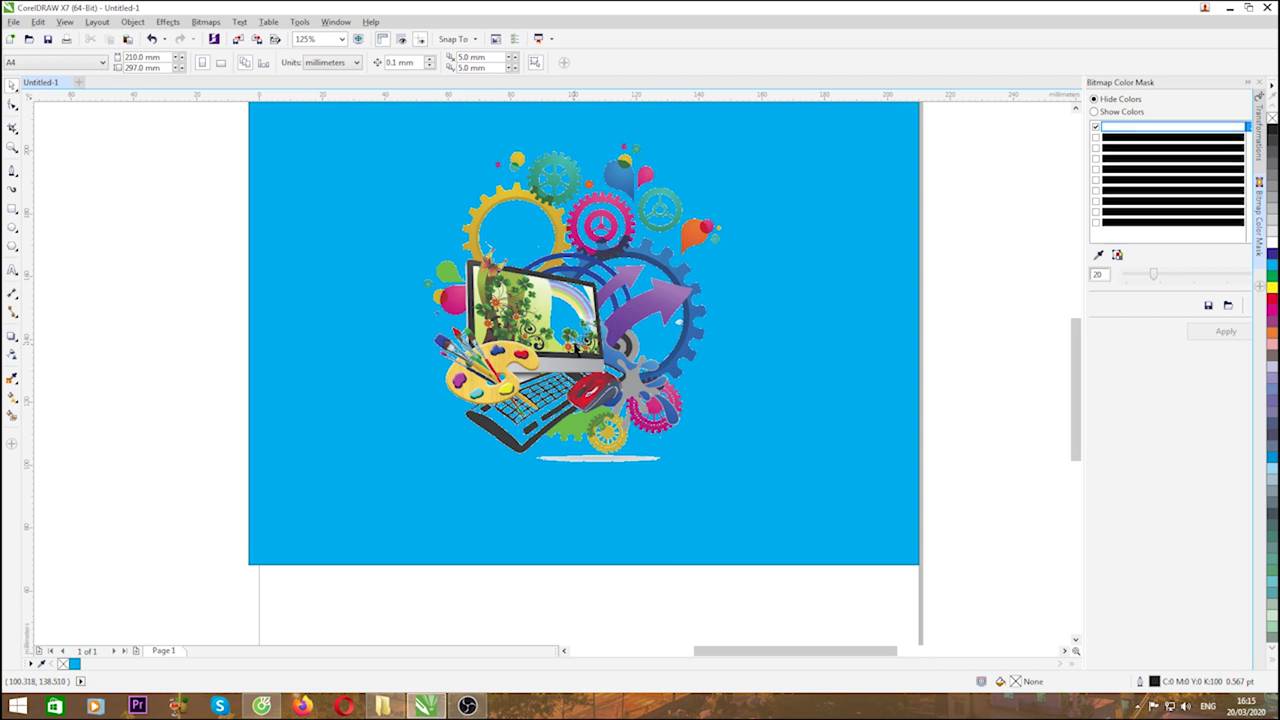
{"action": "scroll", "coordinate": [652, 300], "scroll_direction": "down", "scroll_amount": 3}
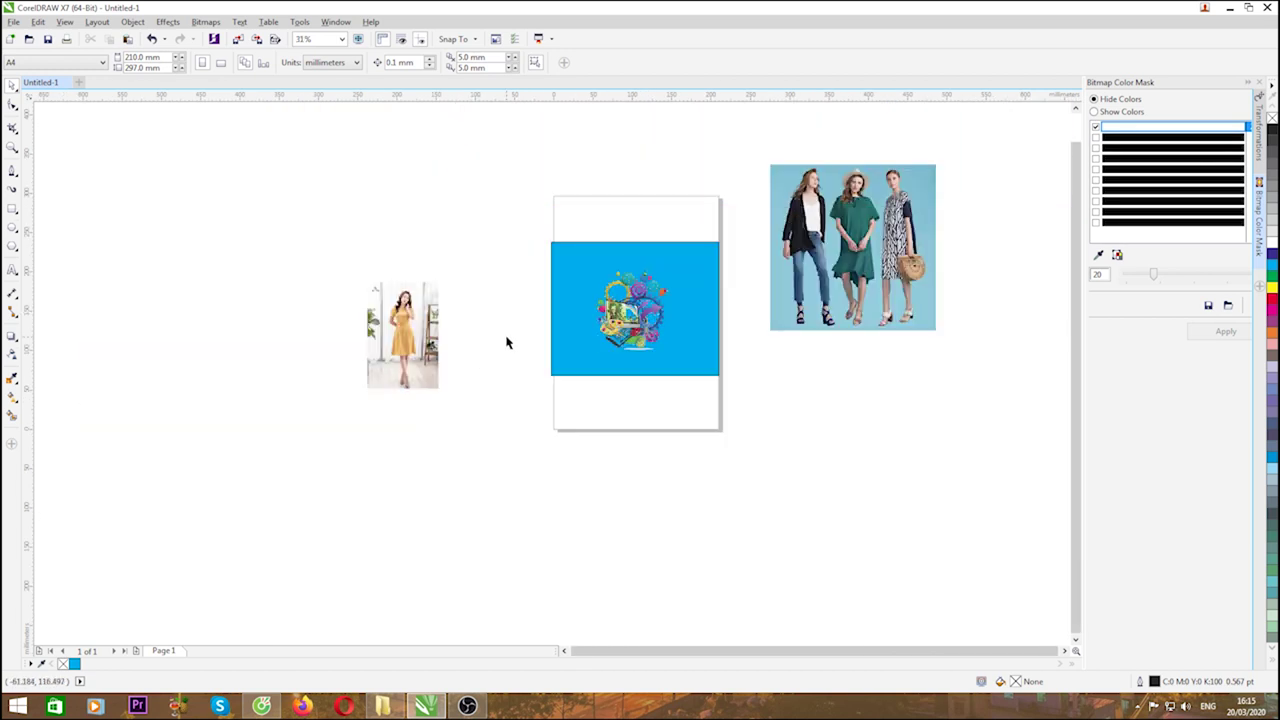
{"action": "left_click_drag", "start_coordinate": [646, 322], "coordinate": [499, 220]}
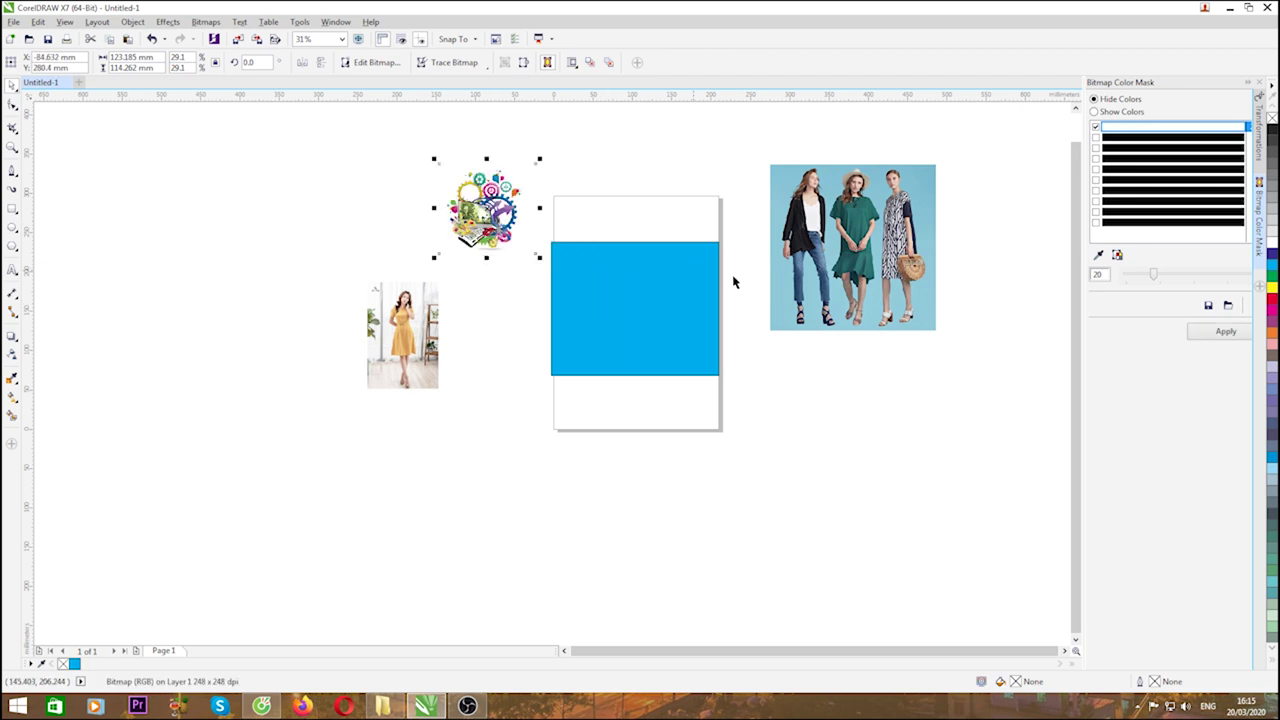
- Place the photo of three women on the blue rectangle, scaled to about 127 mm square and centred on it
{"action": "left_click_drag", "start_coordinate": [866, 232], "coordinate": [640, 299]}
{"action": "left_click_drag", "start_coordinate": [712, 400], "coordinate": [634, 320]}
{"action": "left_click_drag", "start_coordinate": [579, 289], "coordinate": [628, 318]}
{"action": "scroll", "coordinate": [628, 318], "scroll_direction": "up", "scroll_amount": 4}
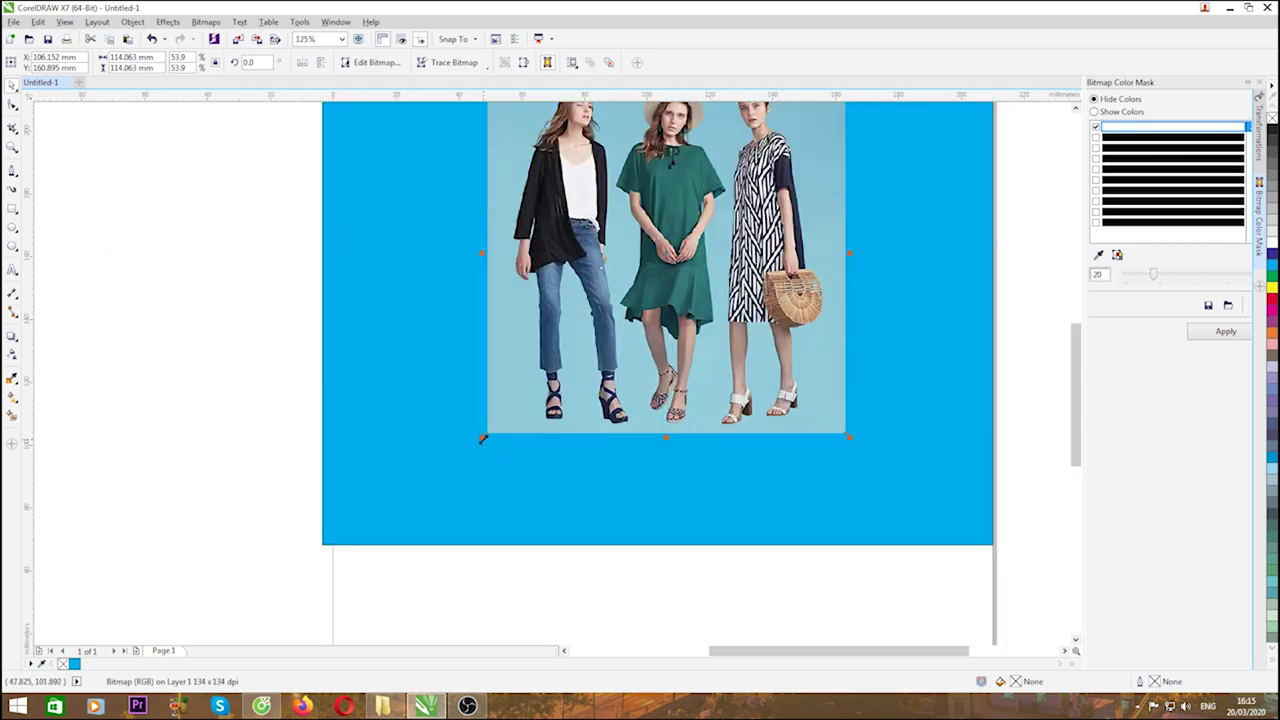
{"action": "left_click_drag", "start_coordinate": [482, 438], "coordinate": [410, 453]}
{"action": "left_click", "coordinate": [363, 417]}
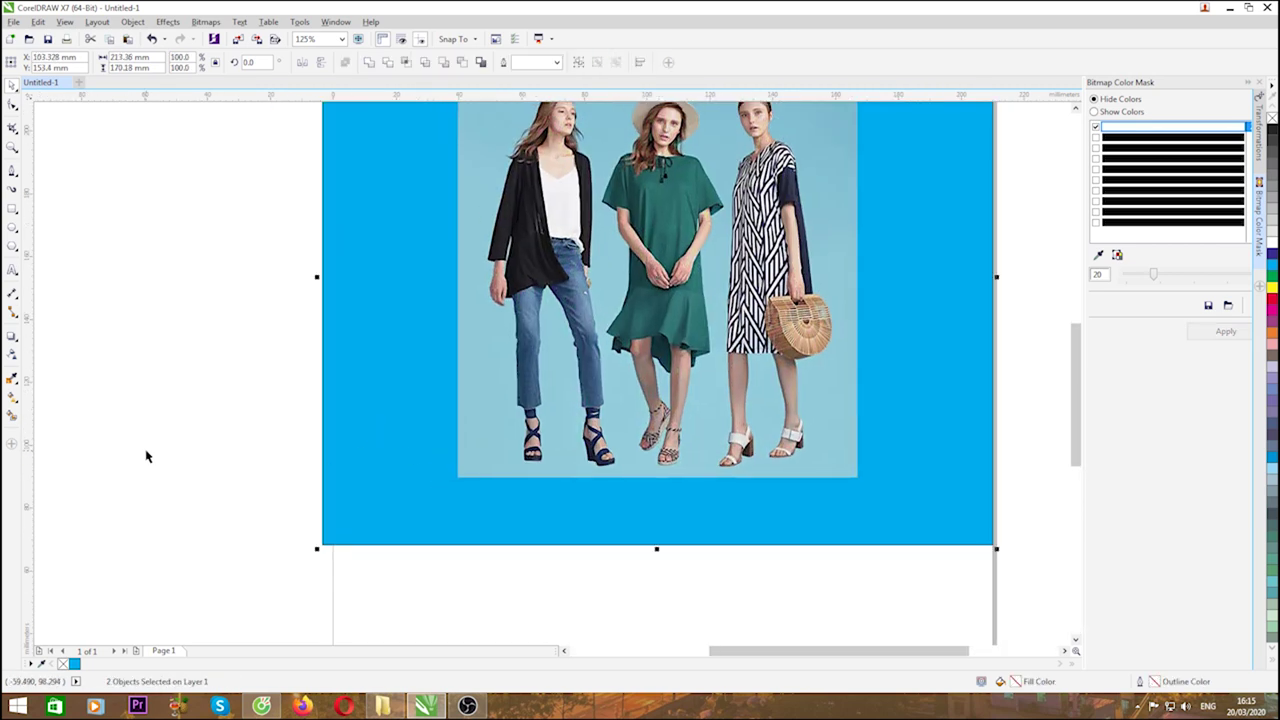
{"action": "left_click", "coordinate": [149, 451]}
- Sample the three-women photo's light blue background as the hidden colour and apply the bitmap colour mask
{"action": "scroll", "coordinate": [595, 372], "scroll_direction": "down", "scroll_amount": 2}
{"action": "left_click", "coordinate": [594, 345]}
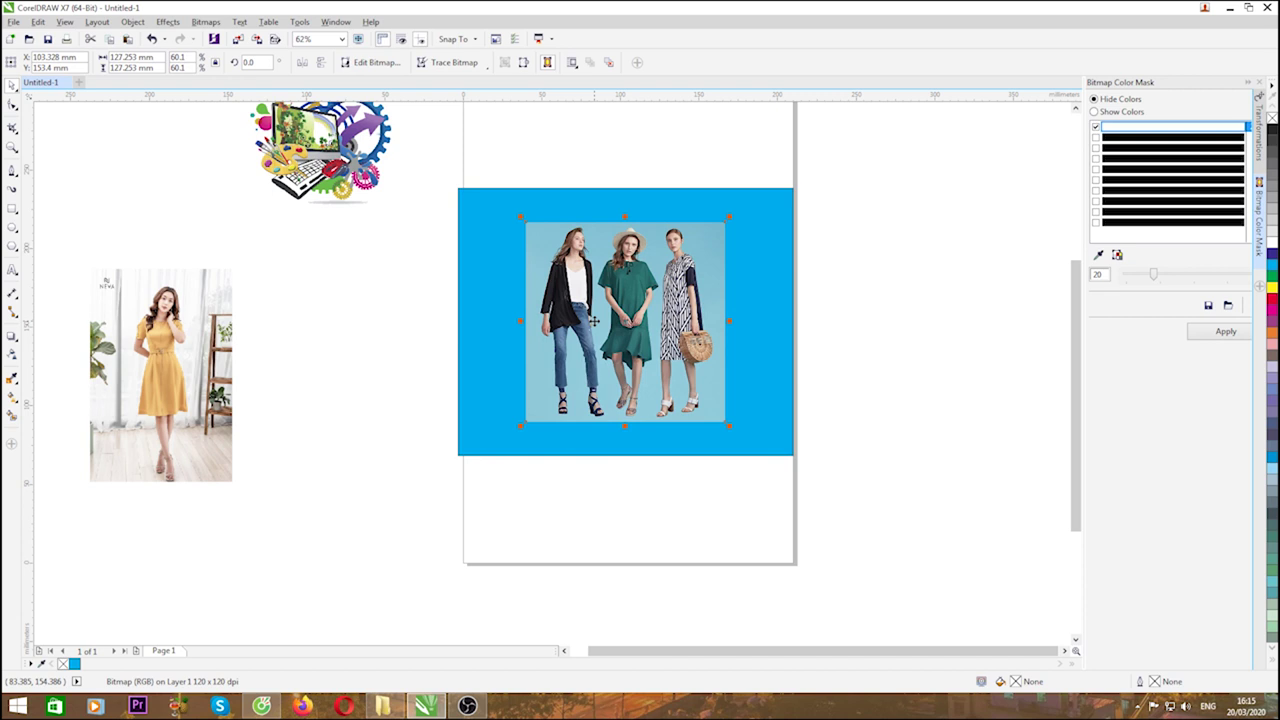
{"action": "left_click", "coordinate": [1100, 258]}
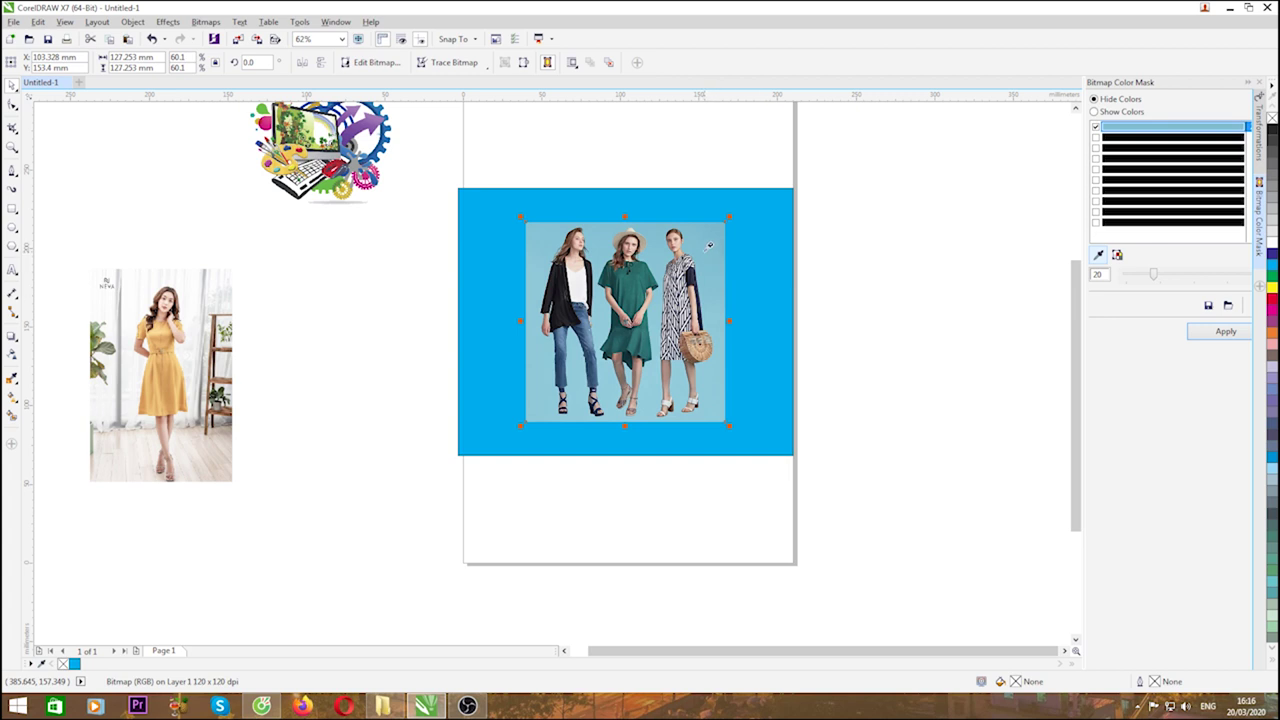
{"action": "left_click", "coordinate": [707, 247]}
{"action": "left_click", "coordinate": [1206, 332]}
- Examine the masked photo's cut-out edges closely, especially around the jeans and the green dress
{"action": "scroll", "coordinate": [639, 328], "scroll_direction": "up", "scroll_amount": 3}
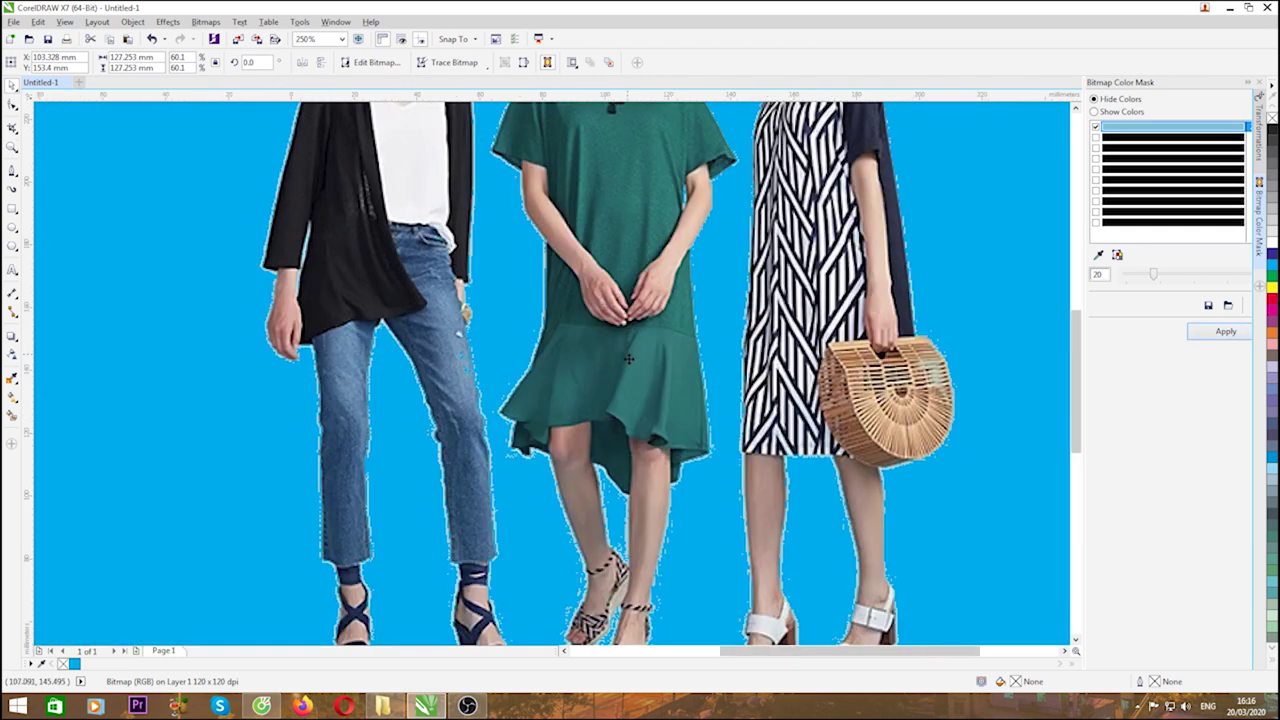
{"action": "scroll", "coordinate": [630, 330], "scroll_direction": "down", "scroll_amount": 1}
{"action": "scroll", "coordinate": [532, 379], "scroll_direction": "up", "scroll_amount": 3}
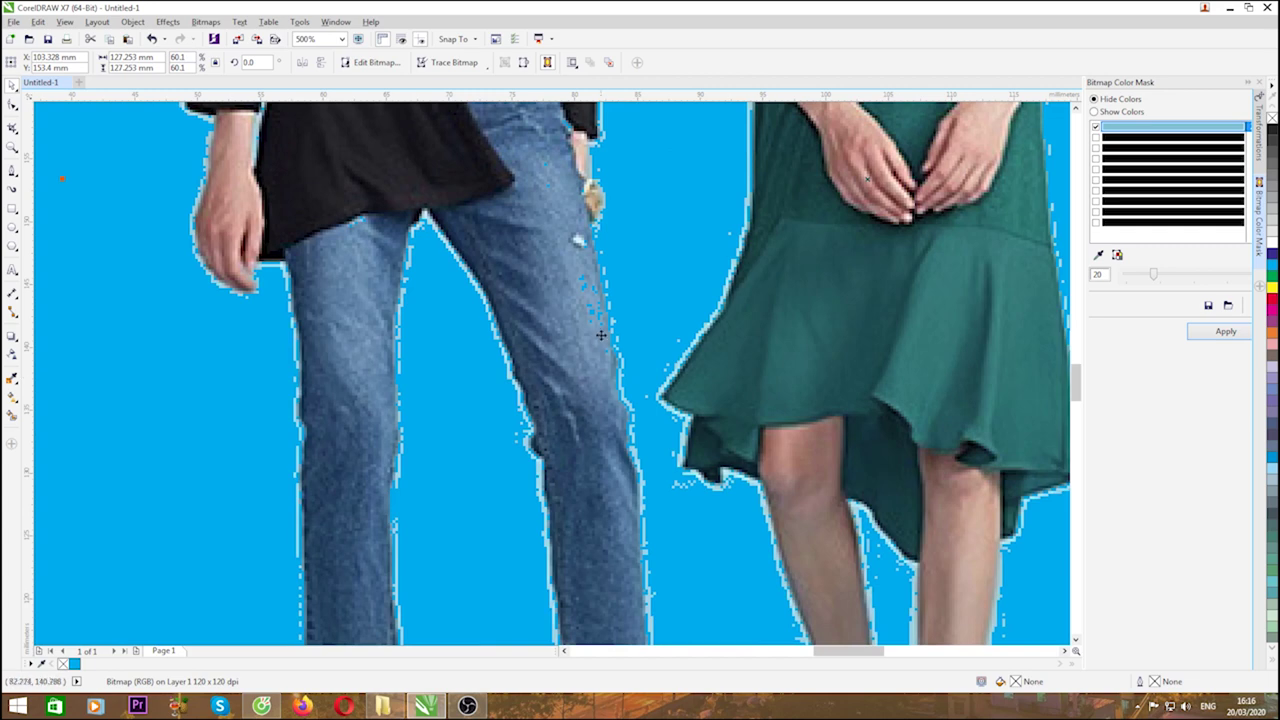
{"action": "scroll", "coordinate": [570, 325], "scroll_direction": "down", "scroll_amount": 3}
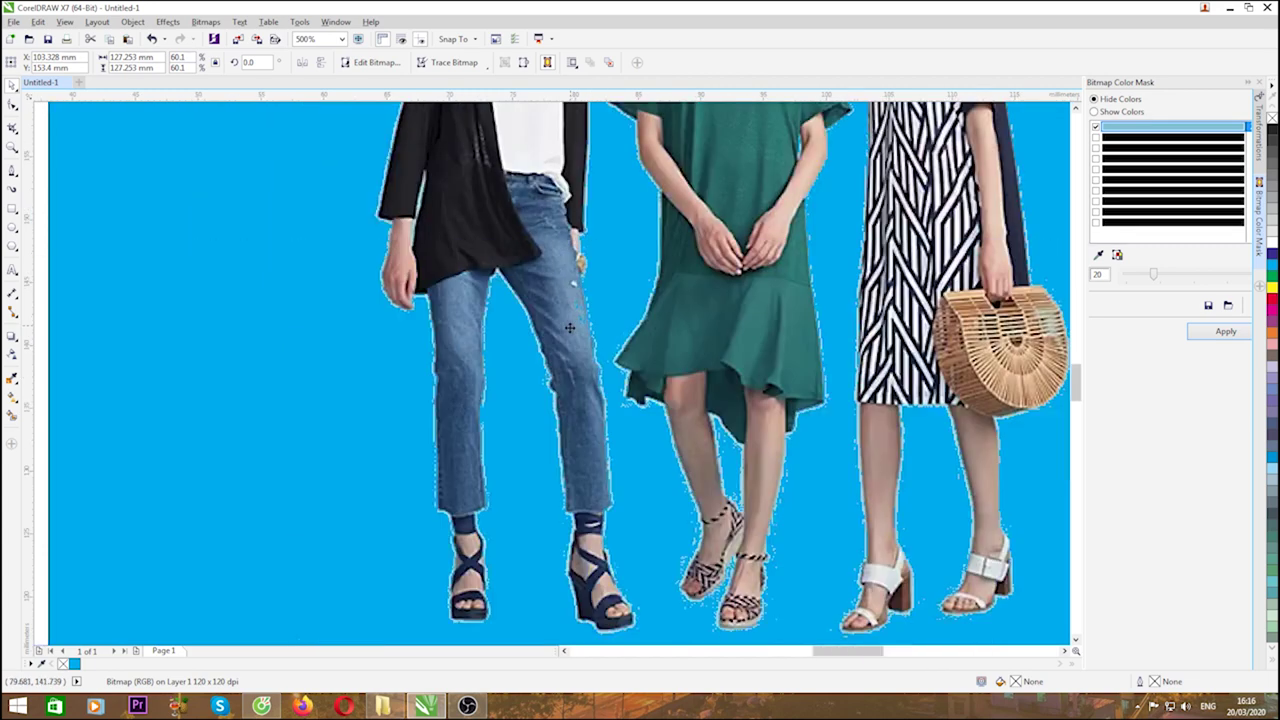
{"action": "scroll", "coordinate": [585, 290], "scroll_direction": "up", "scroll_amount": 3}
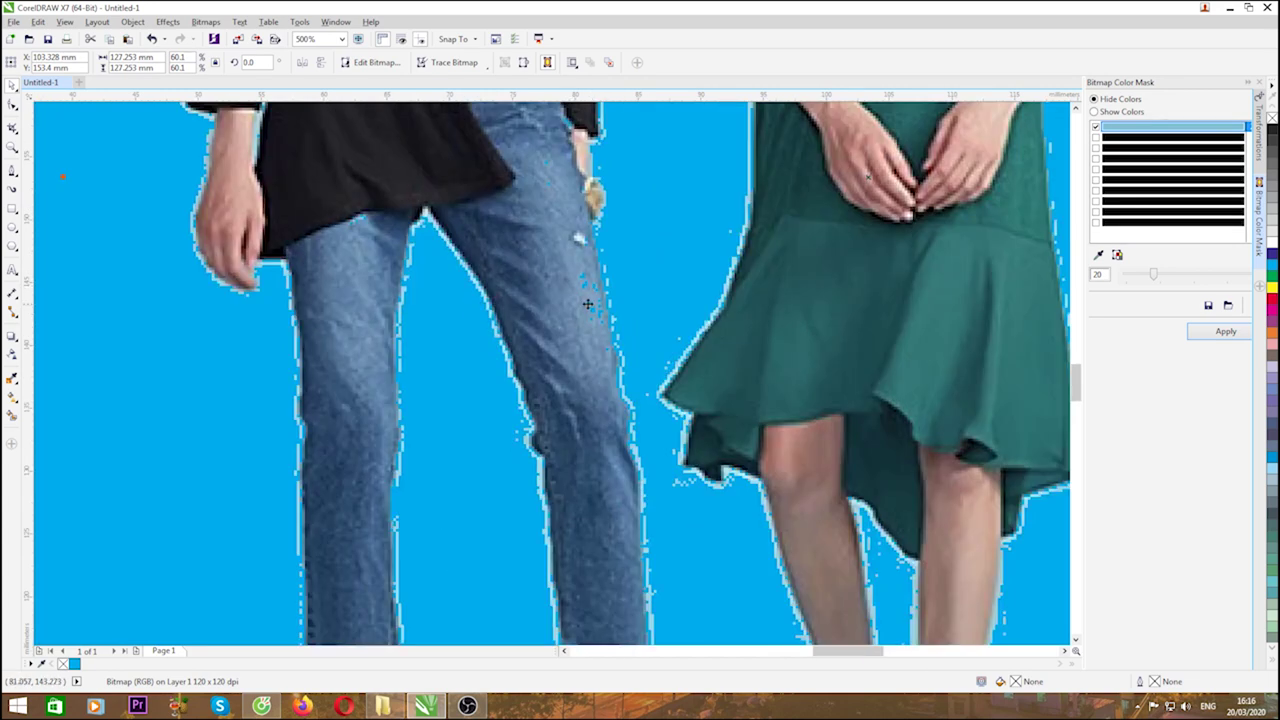
{"action": "scroll", "coordinate": [586, 304], "scroll_direction": "down", "scroll_amount": 1}
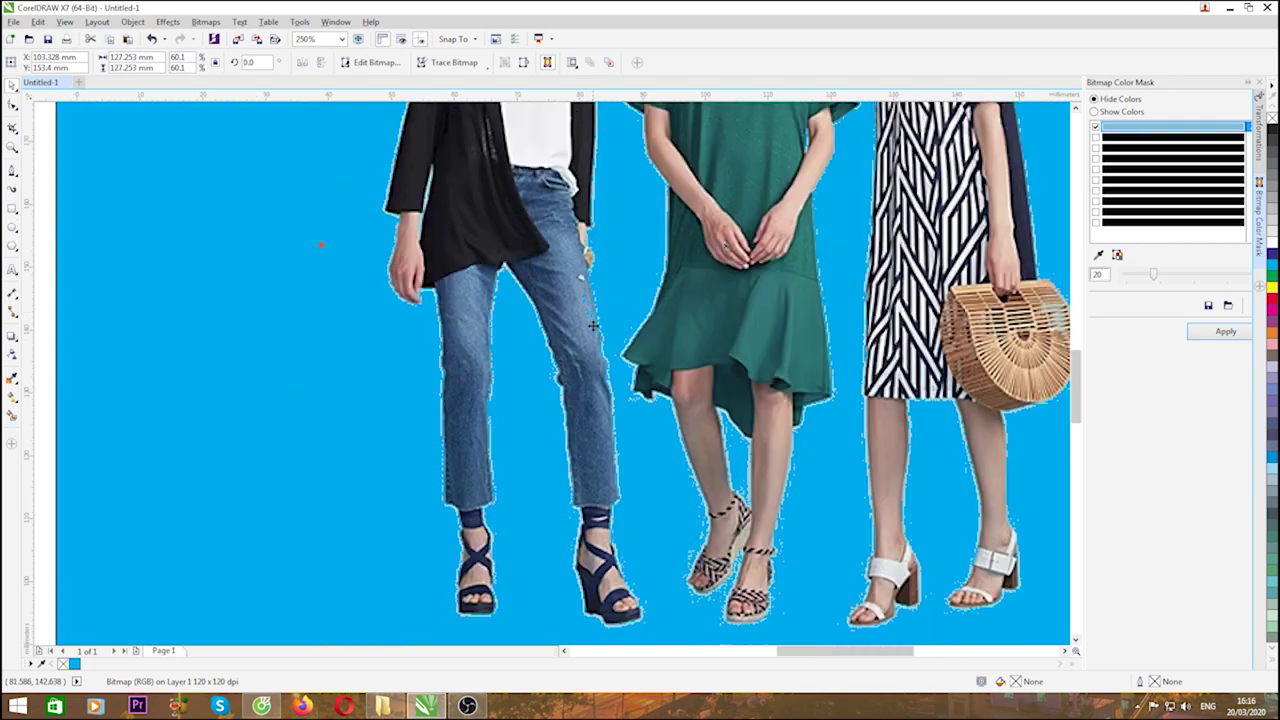
{"action": "scroll", "coordinate": [595, 327], "scroll_direction": "down", "scroll_amount": 2}
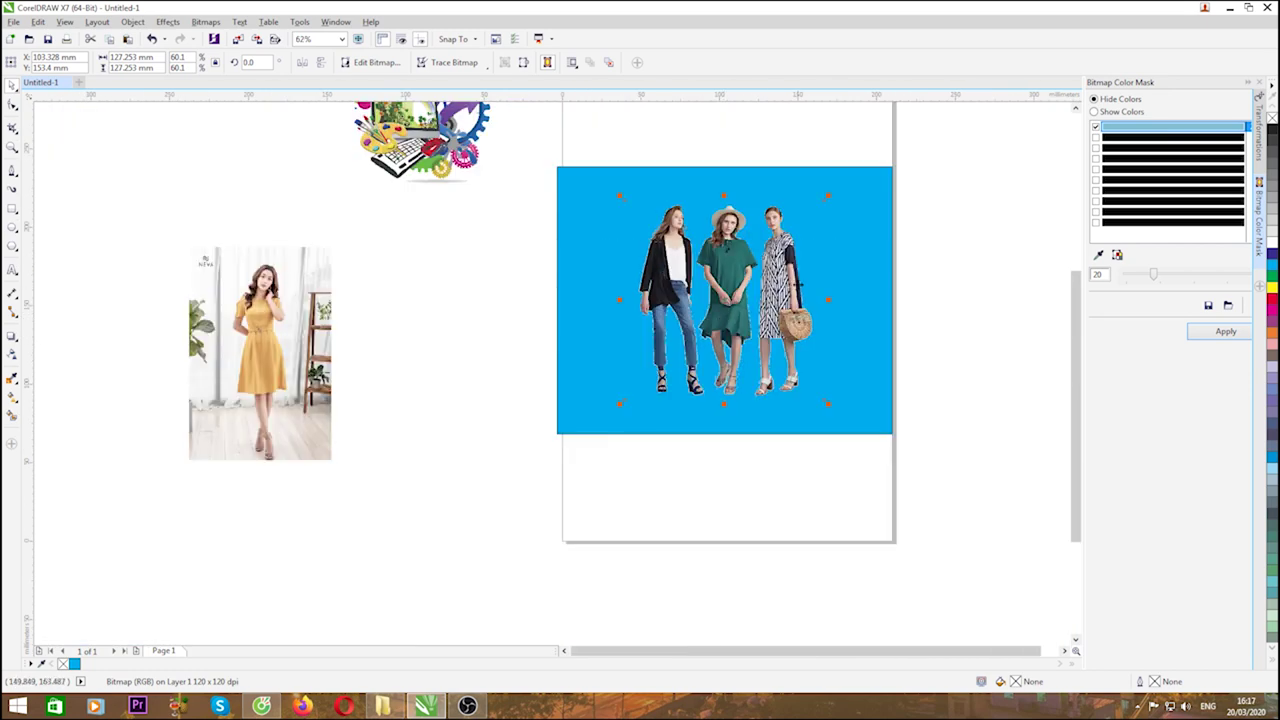
- Raise the colour mask tolerance to 39 for the three-women photo and apply the mask again
{"action": "scroll", "coordinate": [800, 285], "scroll_direction": "up", "scroll_amount": 3}
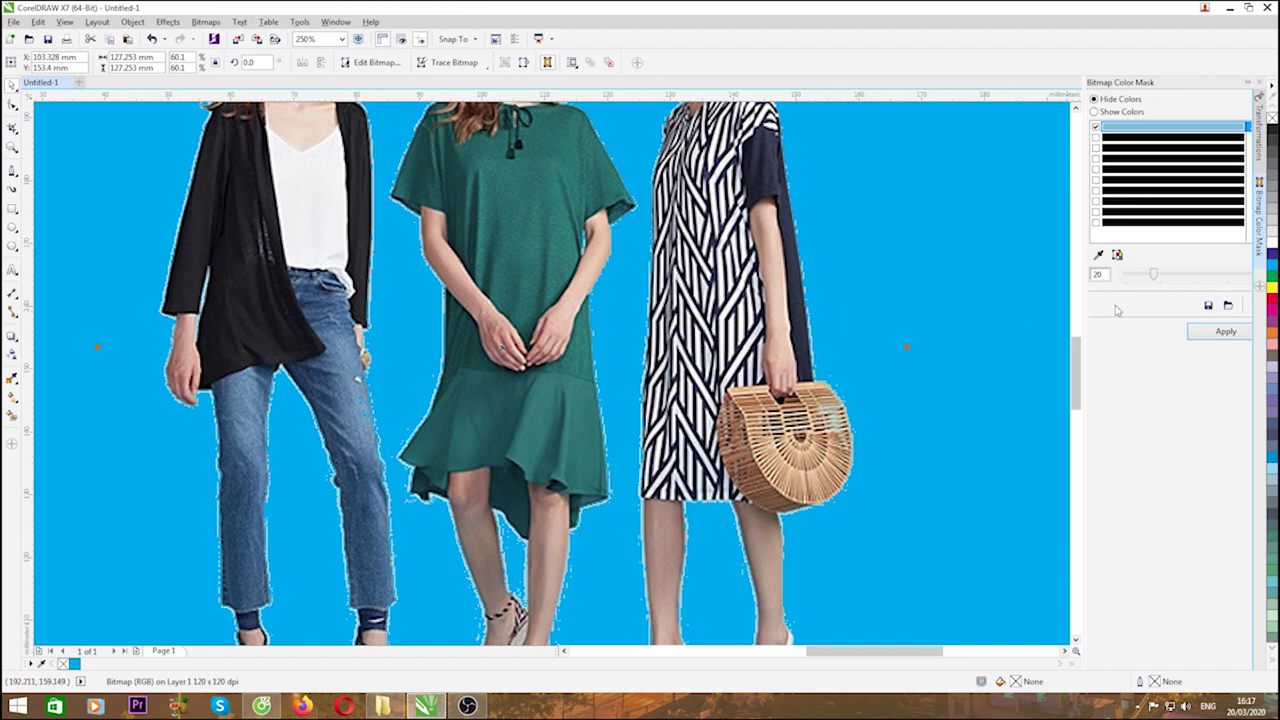
{"action": "left_click_drag", "start_coordinate": [1157, 277], "coordinate": [1181, 278]}
{"action": "left_click", "coordinate": [1218, 337]}
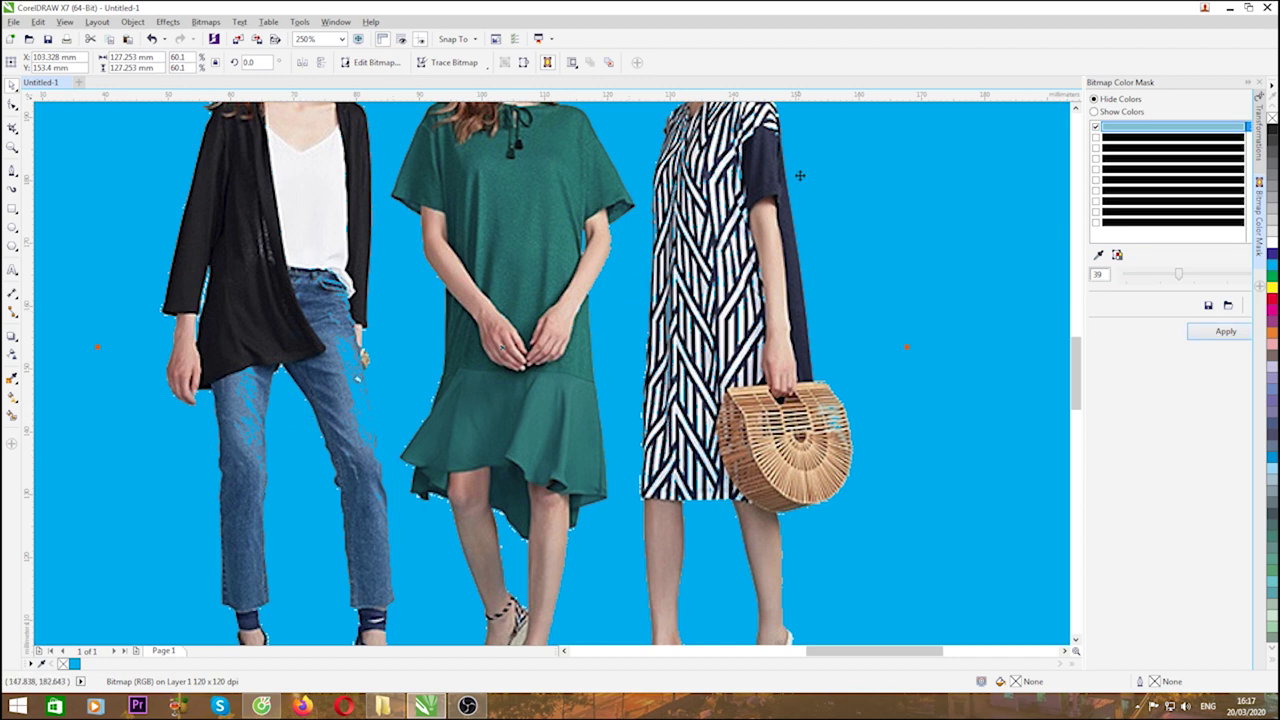
- Lower the colour mask tolerance to 14 for the three-women photo and apply the mask
{"action": "scroll", "coordinate": [800, 214], "scroll_direction": "up", "scroll_amount": 2}
{"action": "scroll", "coordinate": [801, 262], "scroll_direction": "down", "scroll_amount": 2}
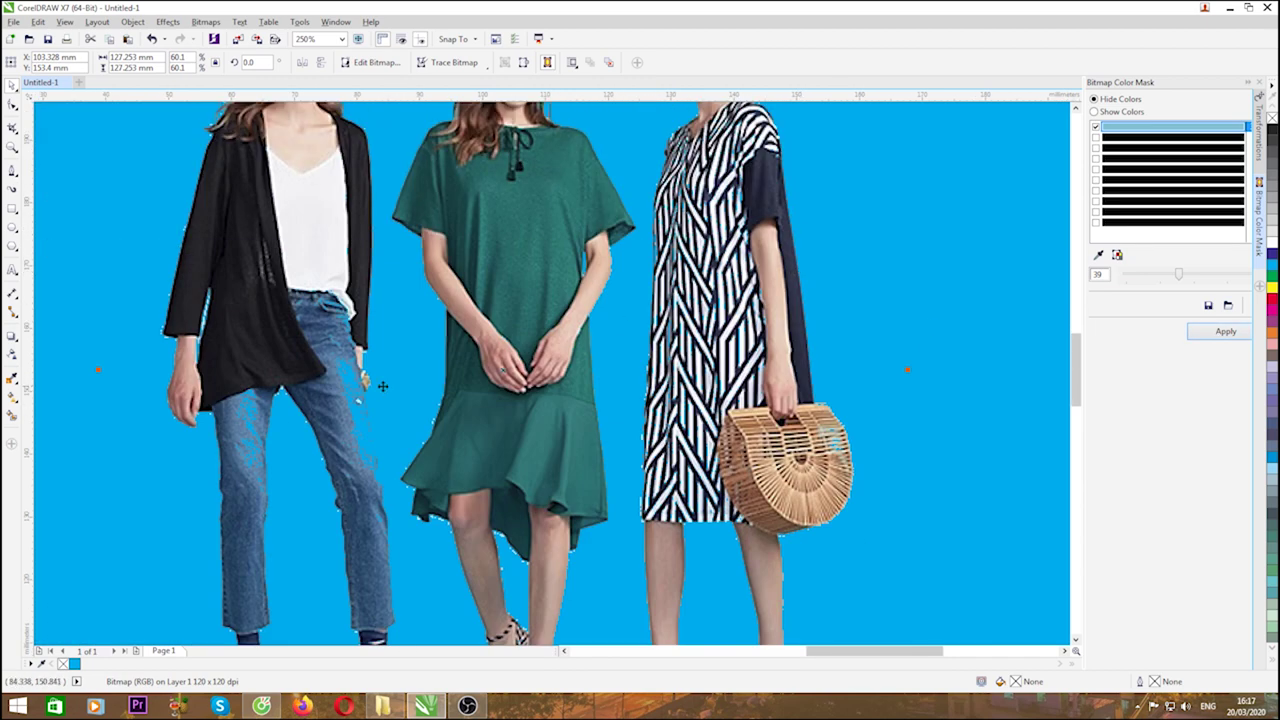
{"action": "scroll", "coordinate": [332, 414], "scroll_direction": "up", "scroll_amount": 2}
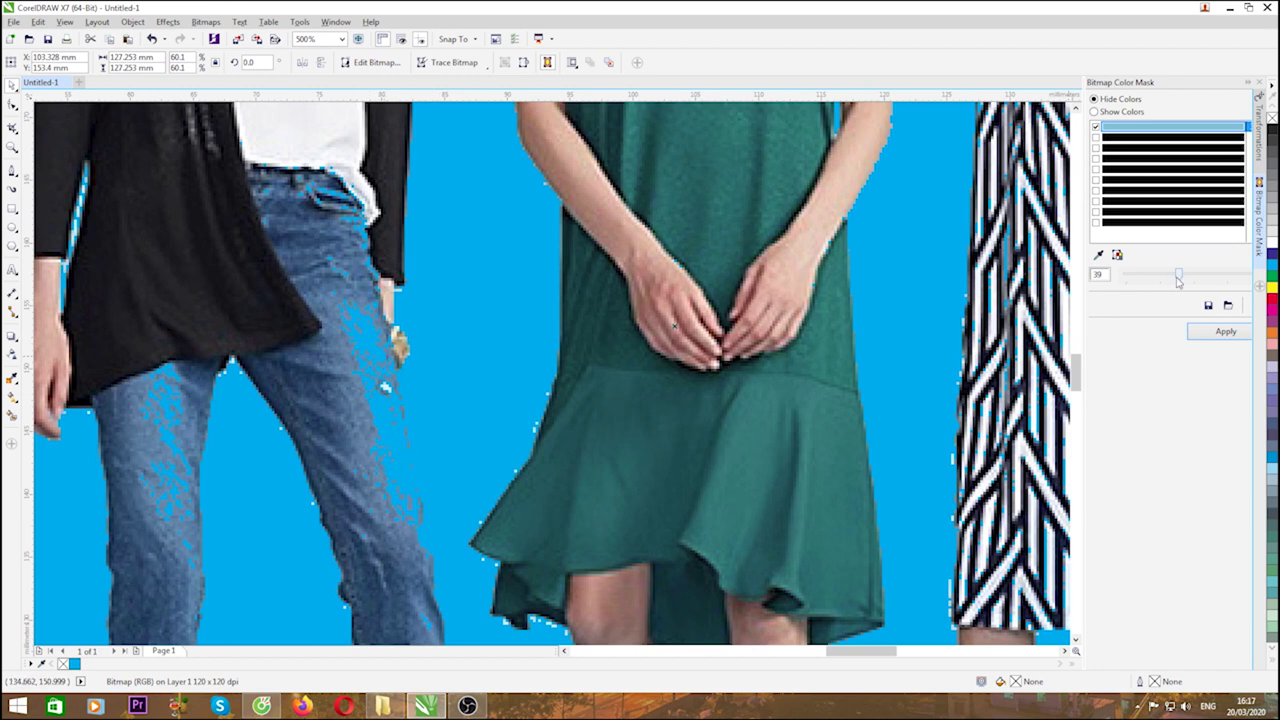
{"action": "left_click_drag", "start_coordinate": [1179, 276], "coordinate": [1146, 284]}
{"action": "left_click", "coordinate": [1224, 332]}
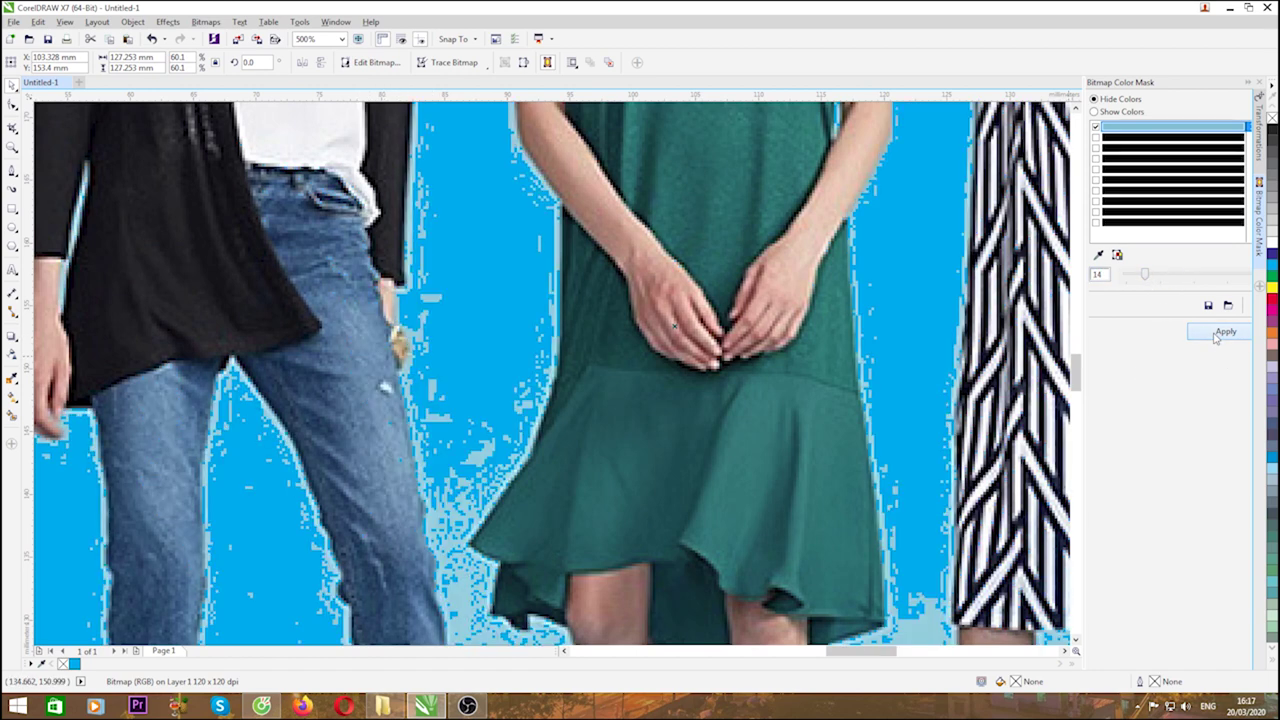
- Examine the masked three-women photo for leftover background specks, especially around the legs and along the lower edge
{"action": "key", "text": "F4"}
{"action": "scroll", "coordinate": [565, 493], "scroll_direction": "up", "scroll_amount": 2}
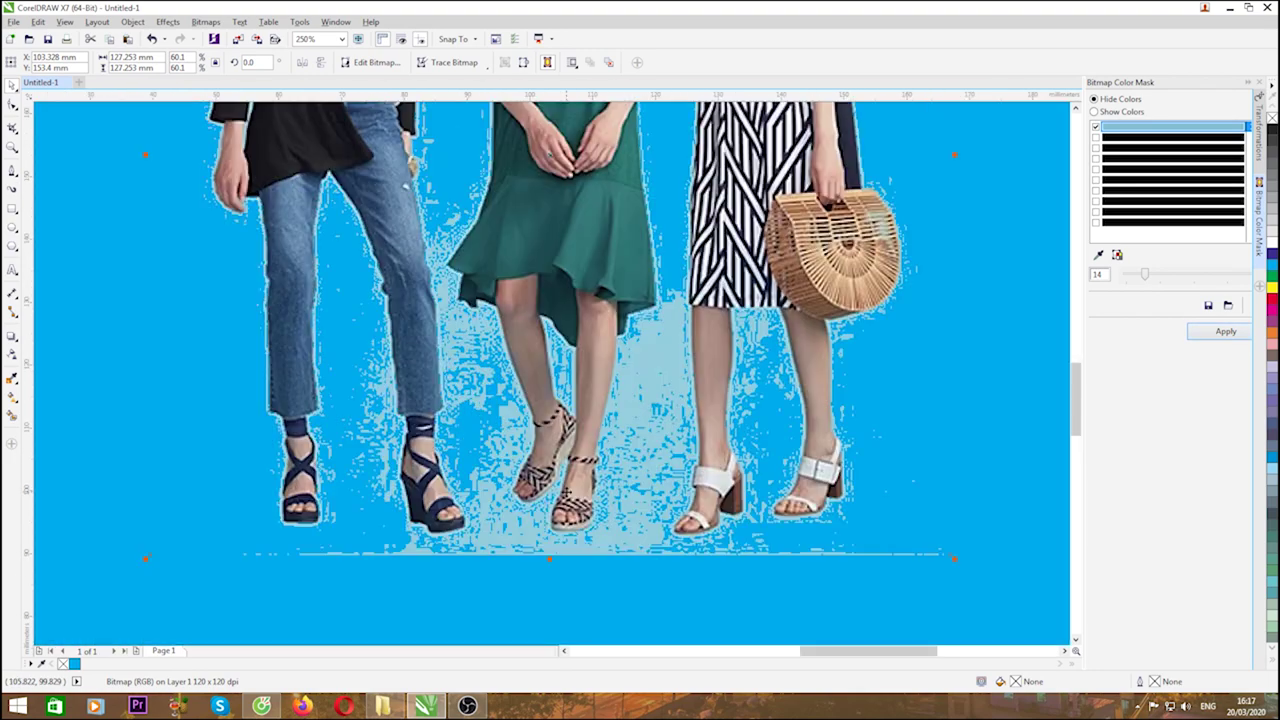
{"action": "scroll", "coordinate": [622, 420], "scroll_direction": "down", "scroll_amount": 1}
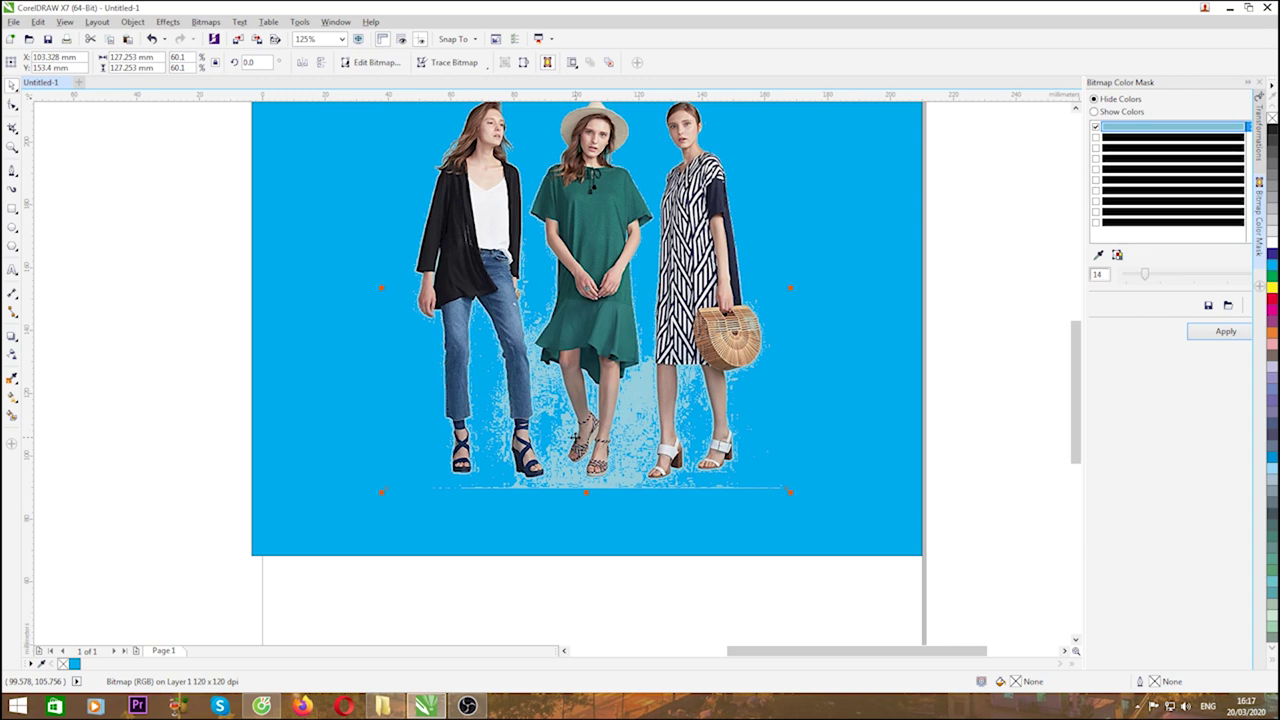
{"action": "scroll", "coordinate": [574, 434], "scroll_direction": "down", "scroll_amount": 1}
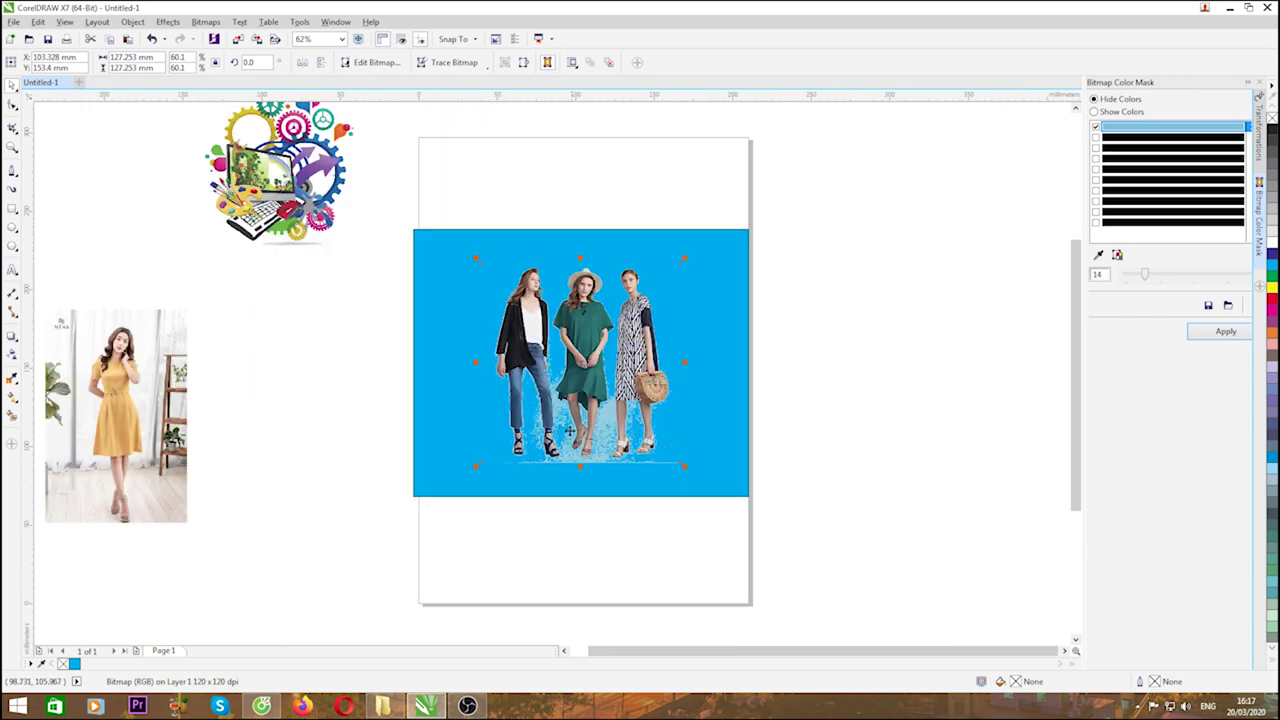
{"action": "scroll", "coordinate": [578, 425], "scroll_direction": "up", "scroll_amount": 2}
{"action": "scroll", "coordinate": [582, 417], "scroll_direction": "down", "scroll_amount": 2}
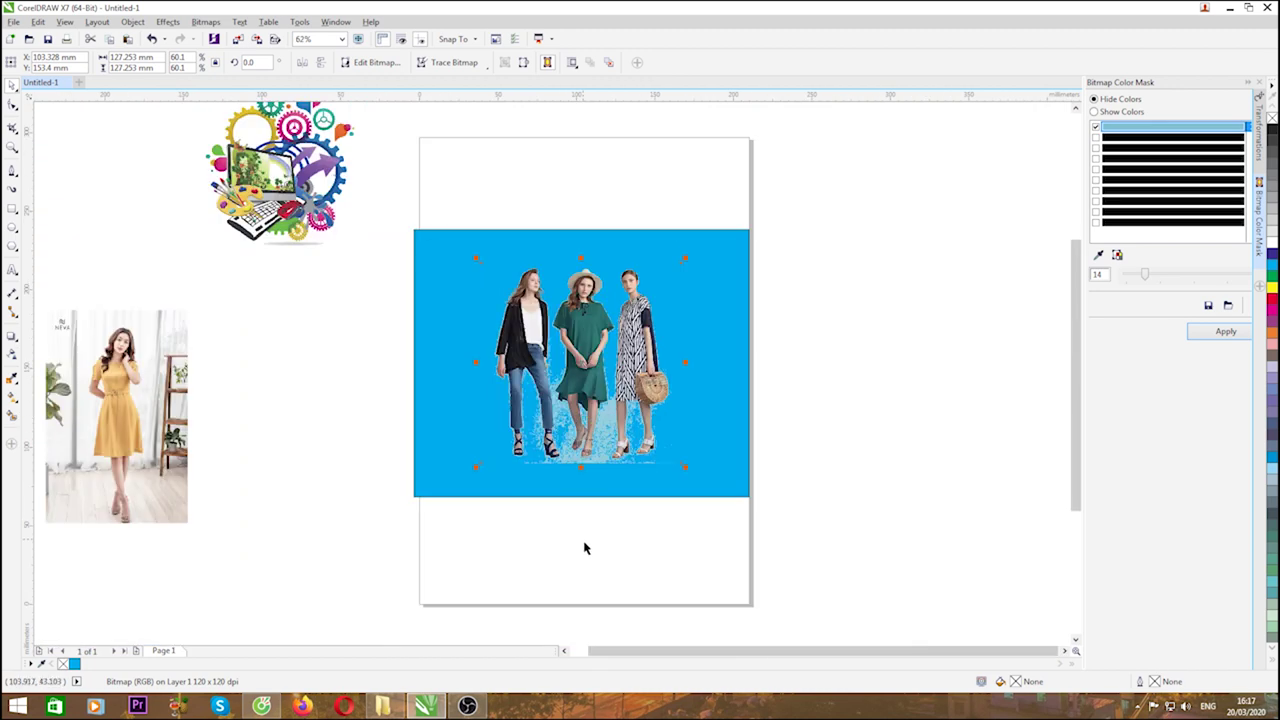
{"action": "left_click", "coordinate": [606, 517]}
{"action": "scroll", "coordinate": [596, 419], "scroll_direction": "up", "scroll_amount": 2}
{"action": "left_click", "coordinate": [604, 416]}
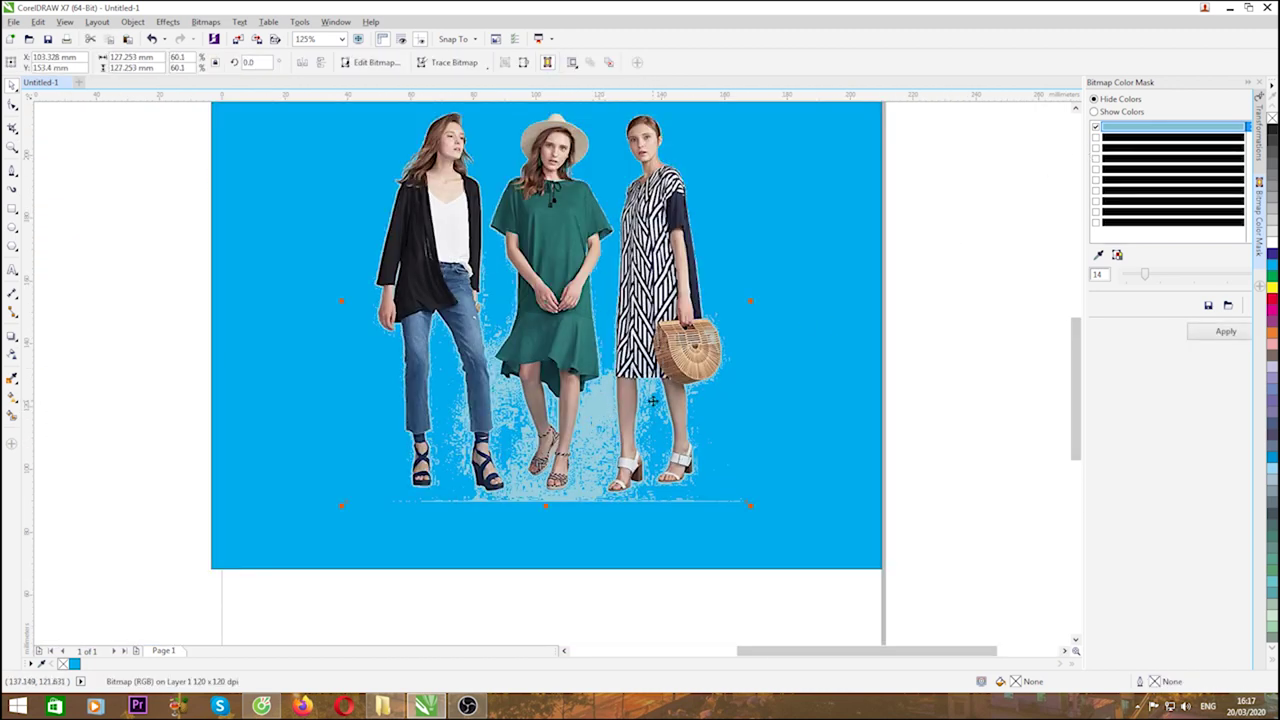
{"action": "scroll", "coordinate": [652, 400], "scroll_direction": "down", "scroll_amount": 1}
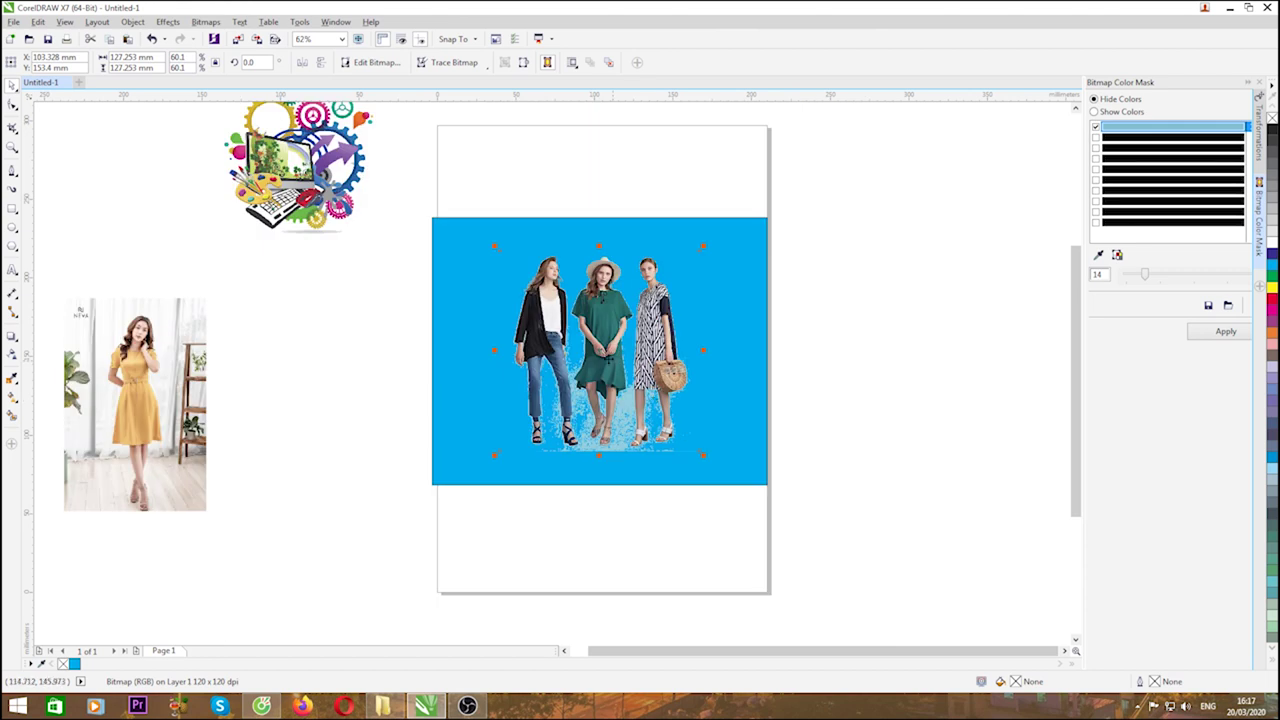
- Shift the three-women photo slightly left on the blue rectangle and apply its colour mask with a tolerance of 26
{"action": "left_click_drag", "start_coordinate": [547, 338], "coordinate": [575, 343]}
{"action": "scroll", "coordinate": [365, 389], "scroll_direction": "up", "scroll_amount": 2}
{"action": "scroll", "coordinate": [321, 343], "scroll_direction": "down", "scroll_amount": 2}
{"action": "left_click_drag", "start_coordinate": [1152, 273], "coordinate": [1167, 275]}
{"action": "left_click", "coordinate": [1214, 334]}
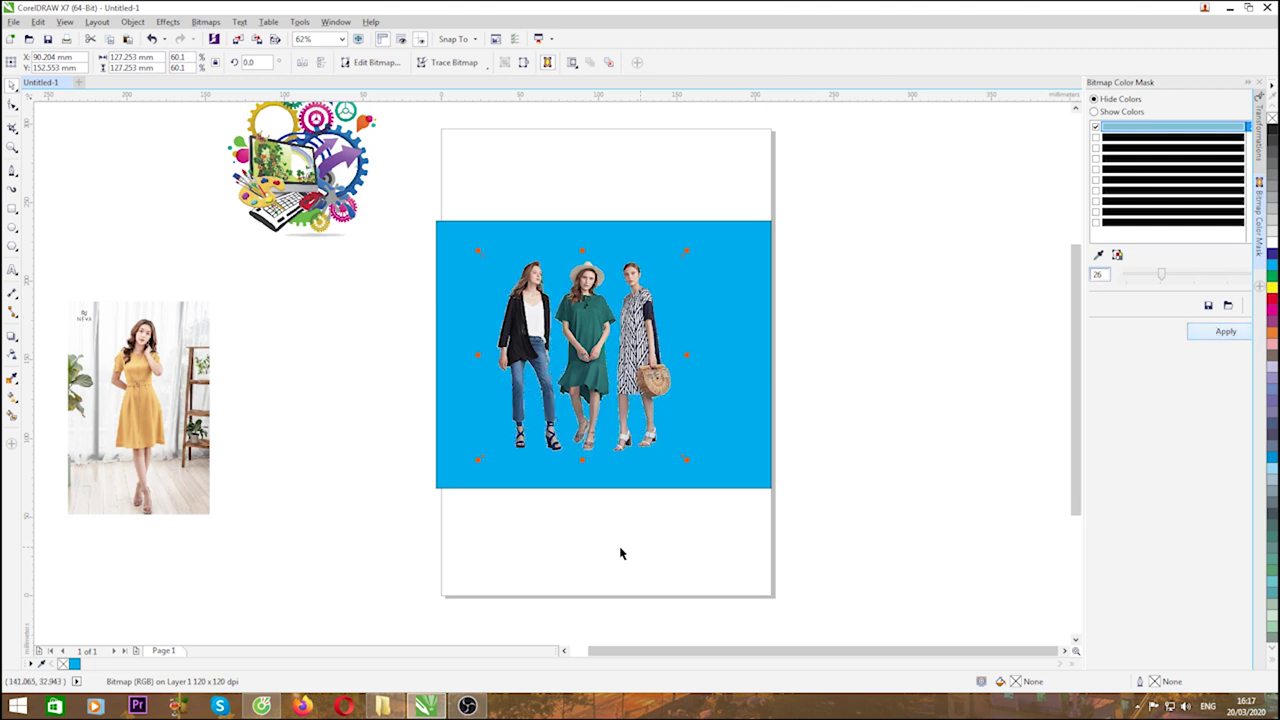
{"action": "left_click", "coordinate": [414, 429]}
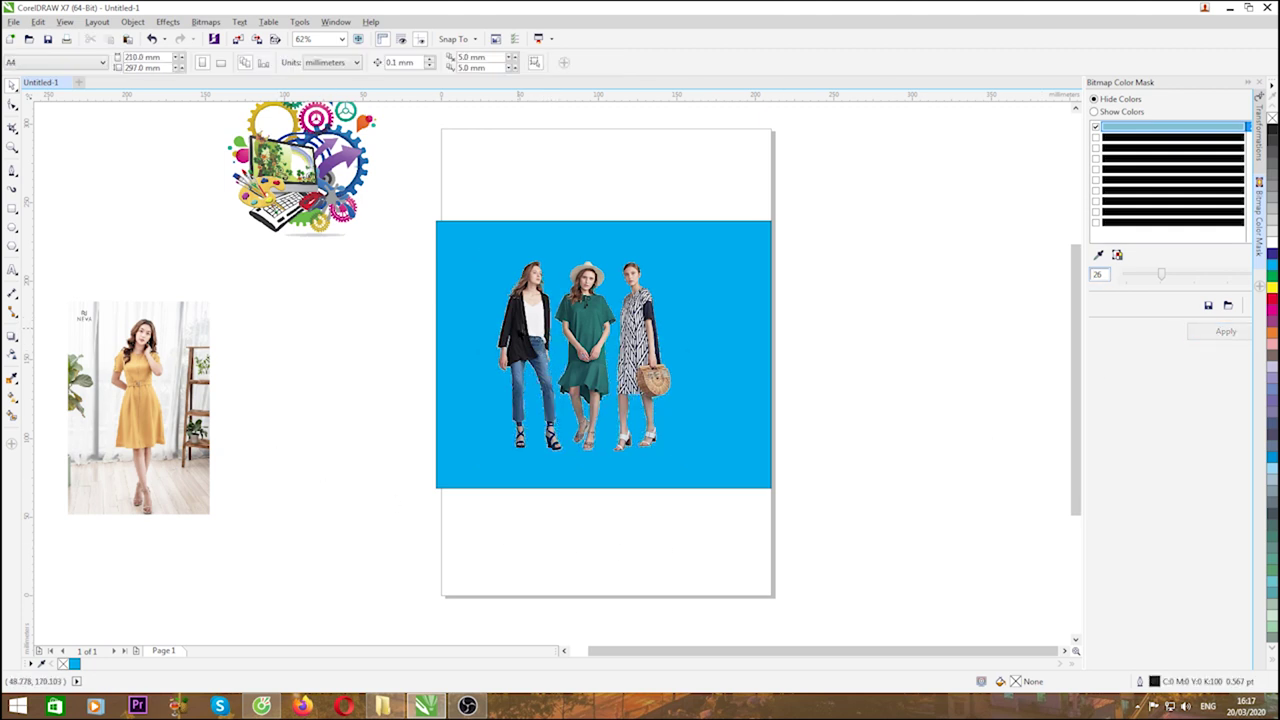
- Move the three-women photo off the blue rectangle beside the gears graphic, and place the yellow-dress photo on the rectangle
{"action": "left_click_drag", "start_coordinate": [512, 320], "coordinate": [836, 240]}
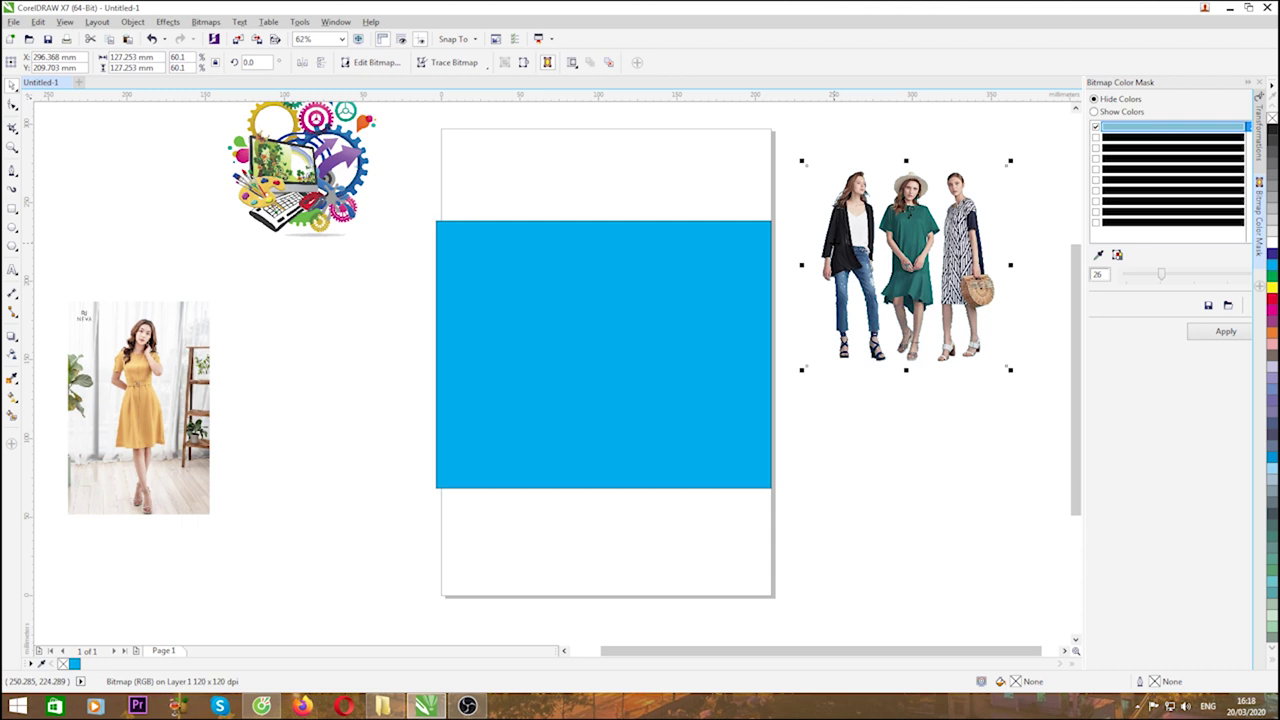
{"action": "scroll", "coordinate": [873, 289], "scroll_direction": "down", "scroll_amount": 2}
{"action": "left_click_drag", "start_coordinate": [873, 285], "coordinate": [500, 206]}
{"action": "left_click_drag", "start_coordinate": [502, 356], "coordinate": [743, 318]}
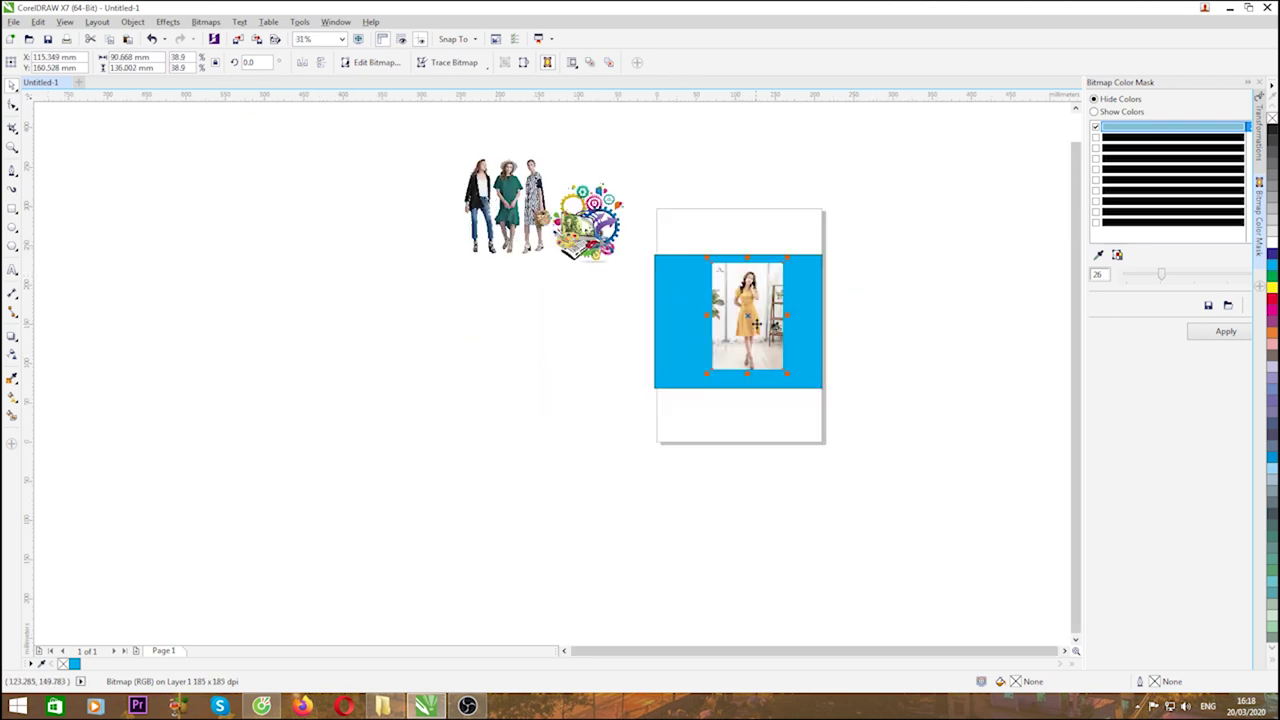
- Examine the yellow-dress photo's background, including the curtains, plants, shelf and floor around the woman
{"action": "scroll", "coordinate": [756, 324], "scroll_direction": "up", "scroll_amount": 4}
{"action": "scroll", "coordinate": [638, 427], "scroll_direction": "down", "scroll_amount": 2}
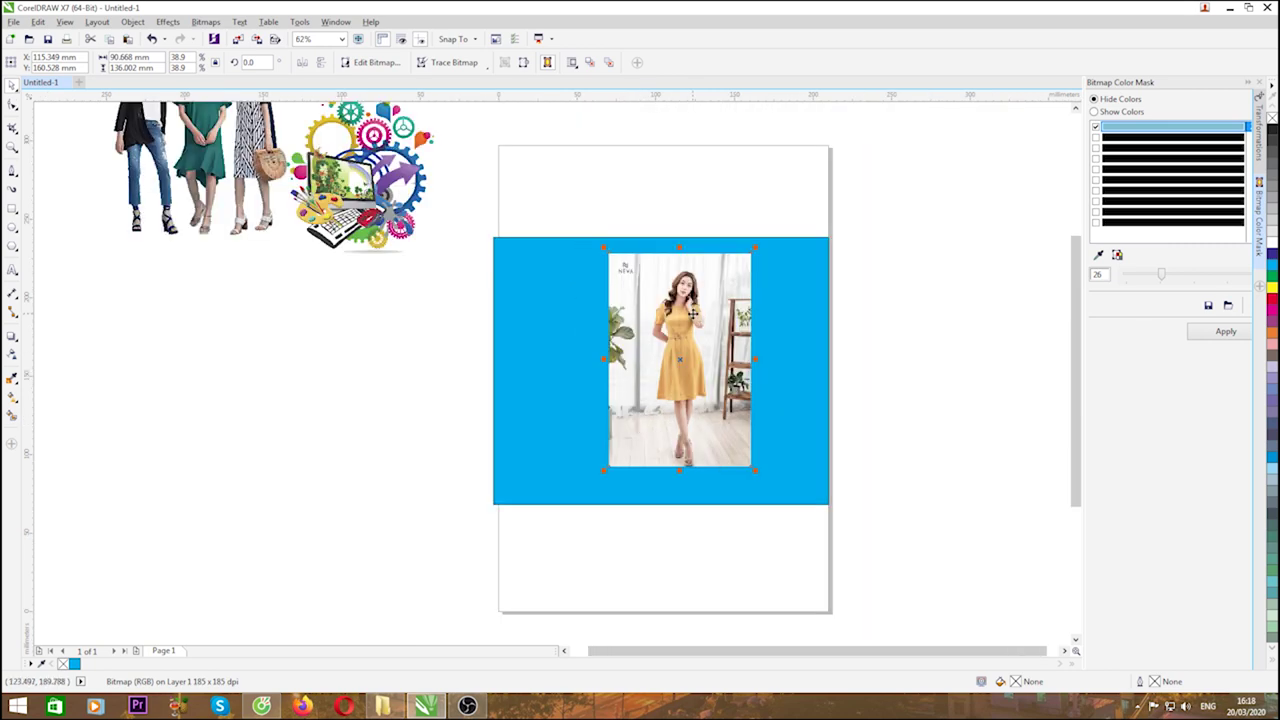
{"action": "scroll", "coordinate": [640, 420], "scroll_direction": "up", "scroll_amount": 2}
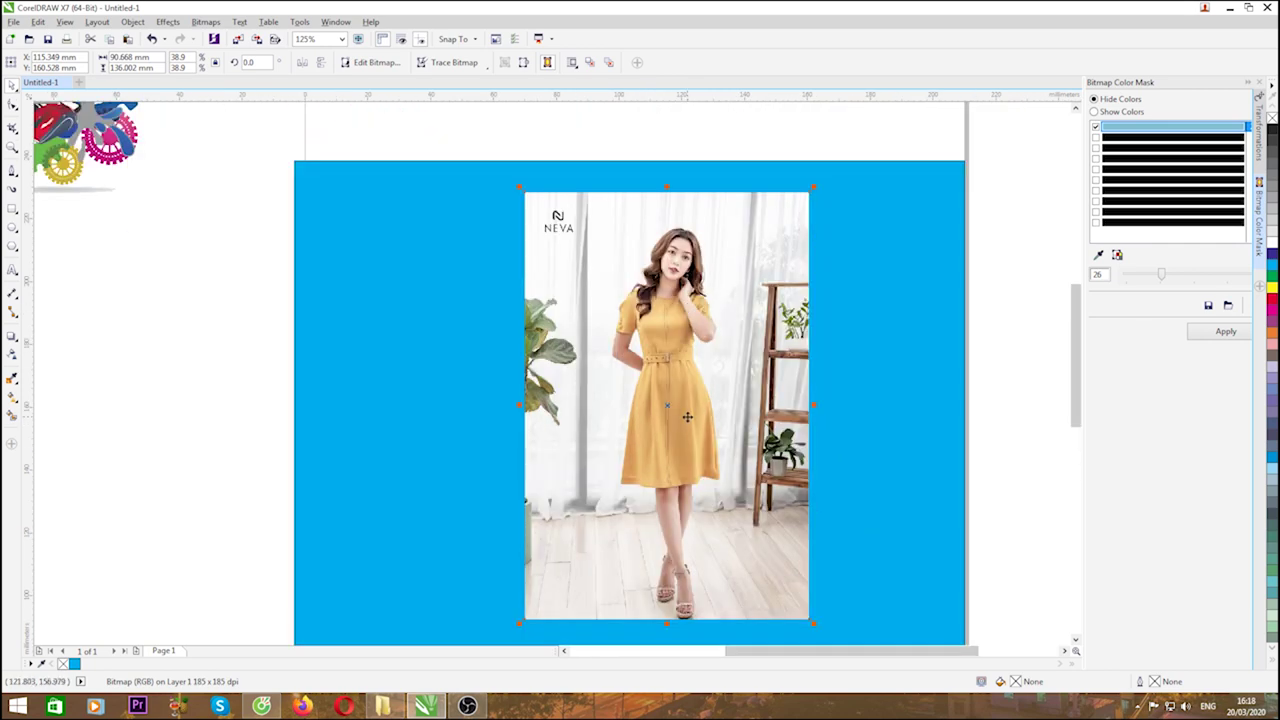
{"action": "scroll", "coordinate": [690, 339], "scroll_direction": "down", "scroll_amount": 2}
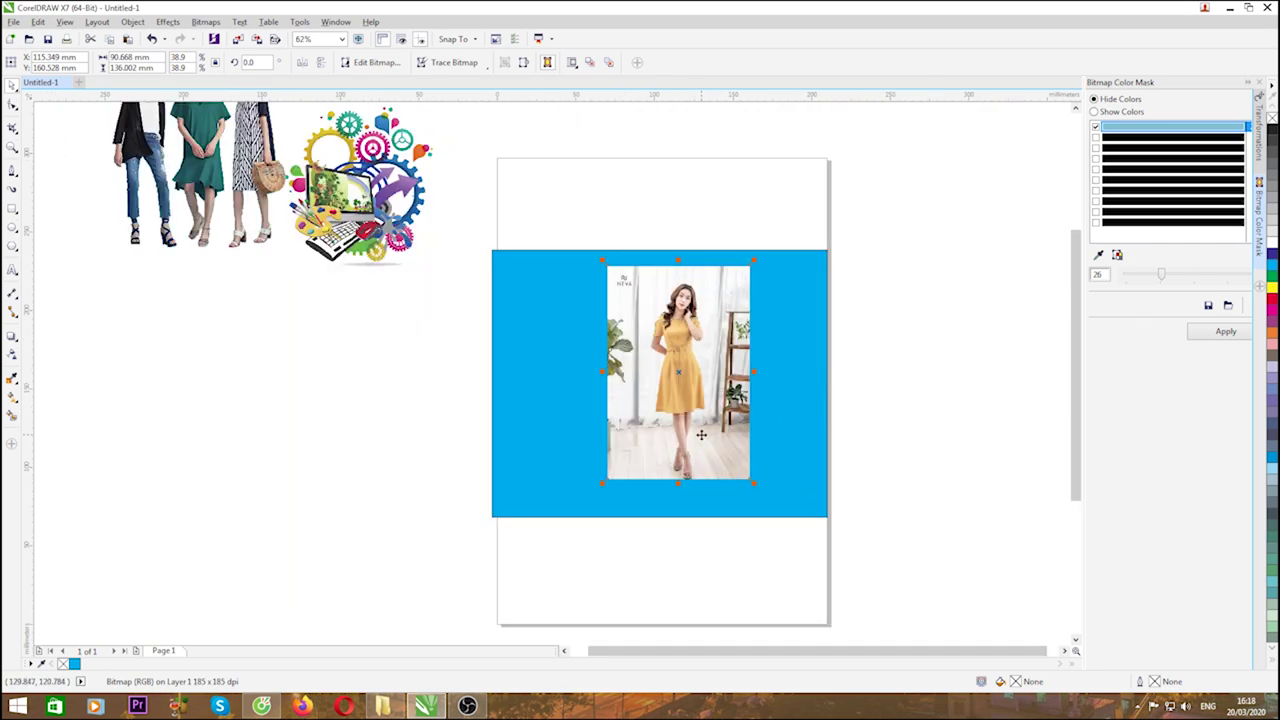
{"action": "scroll", "coordinate": [689, 437], "scroll_direction": "up", "scroll_amount": 1}
{"action": "scroll", "coordinate": [658, 405], "scroll_direction": "down", "scroll_amount": 1}
{"action": "scroll", "coordinate": [678, 369], "scroll_direction": "up", "scroll_amount": 1}
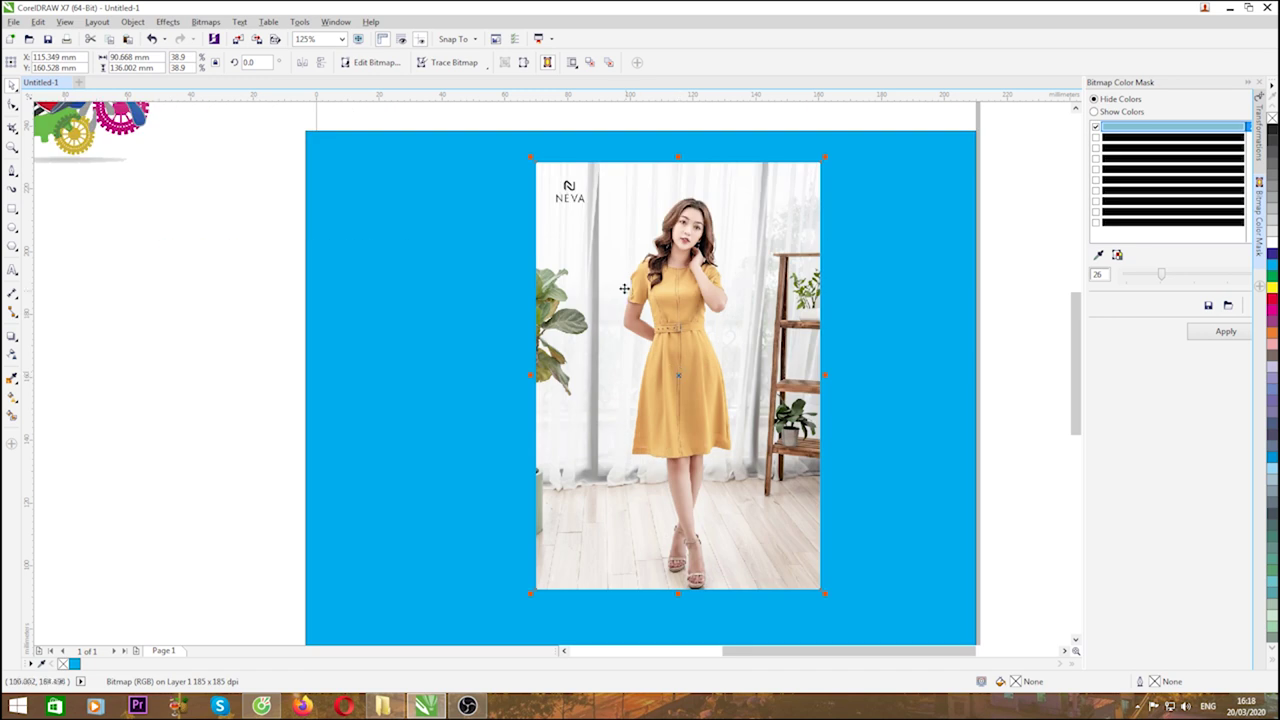
{"action": "scroll", "coordinate": [710, 336], "scroll_direction": "down", "scroll_amount": 1}
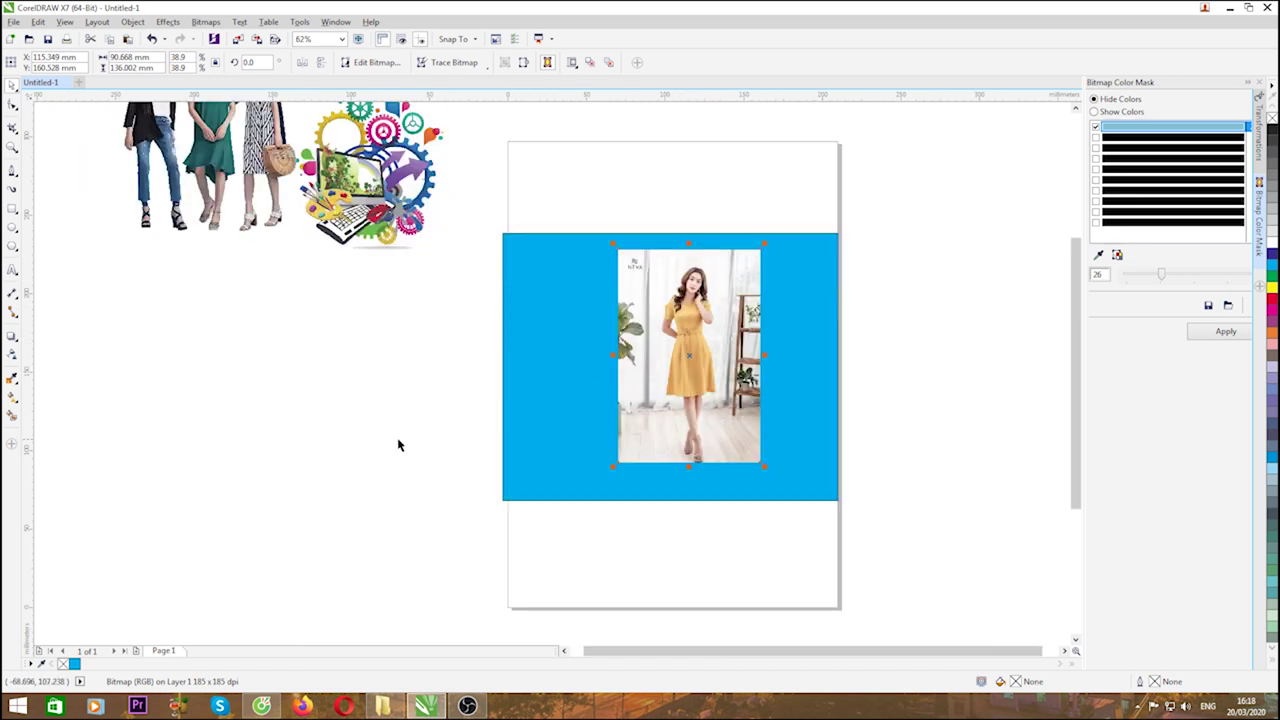
- Open the yellow-dress photo for editing in Corel PHOTO-PAINT and start Cutout Lab
{"action": "left_click", "coordinate": [368, 62]}
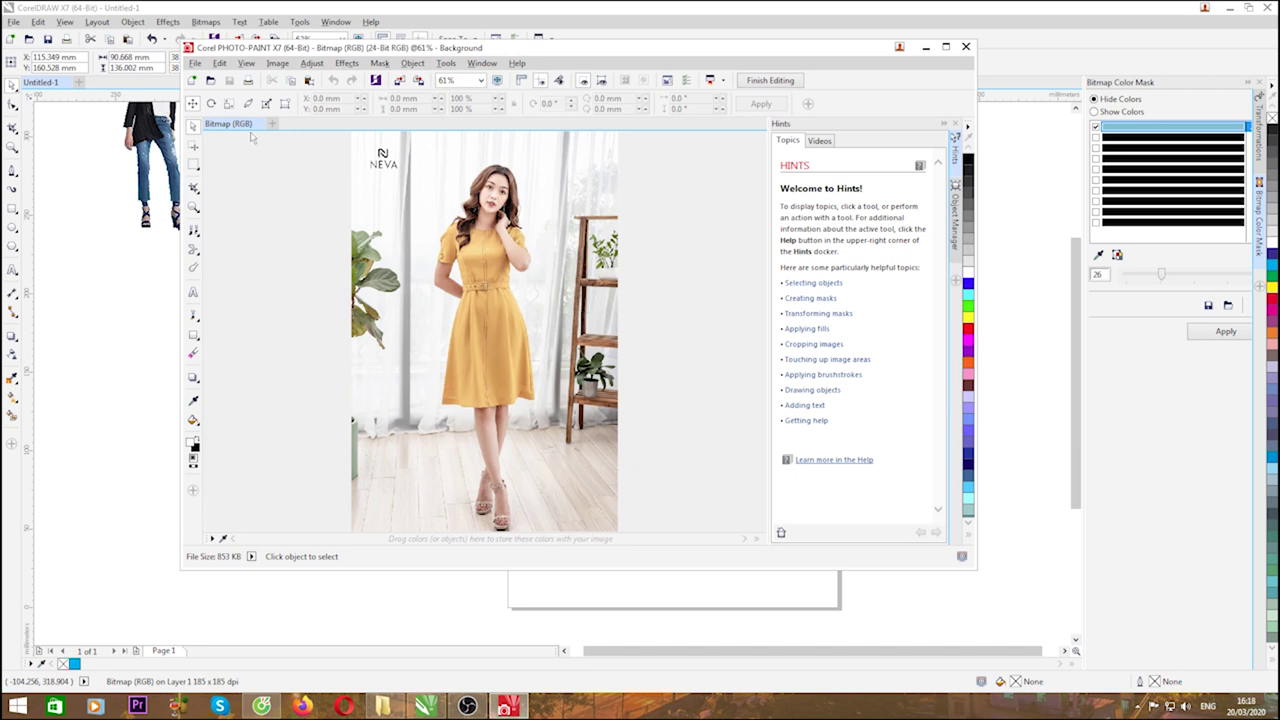
{"action": "left_click", "coordinate": [277, 63]}
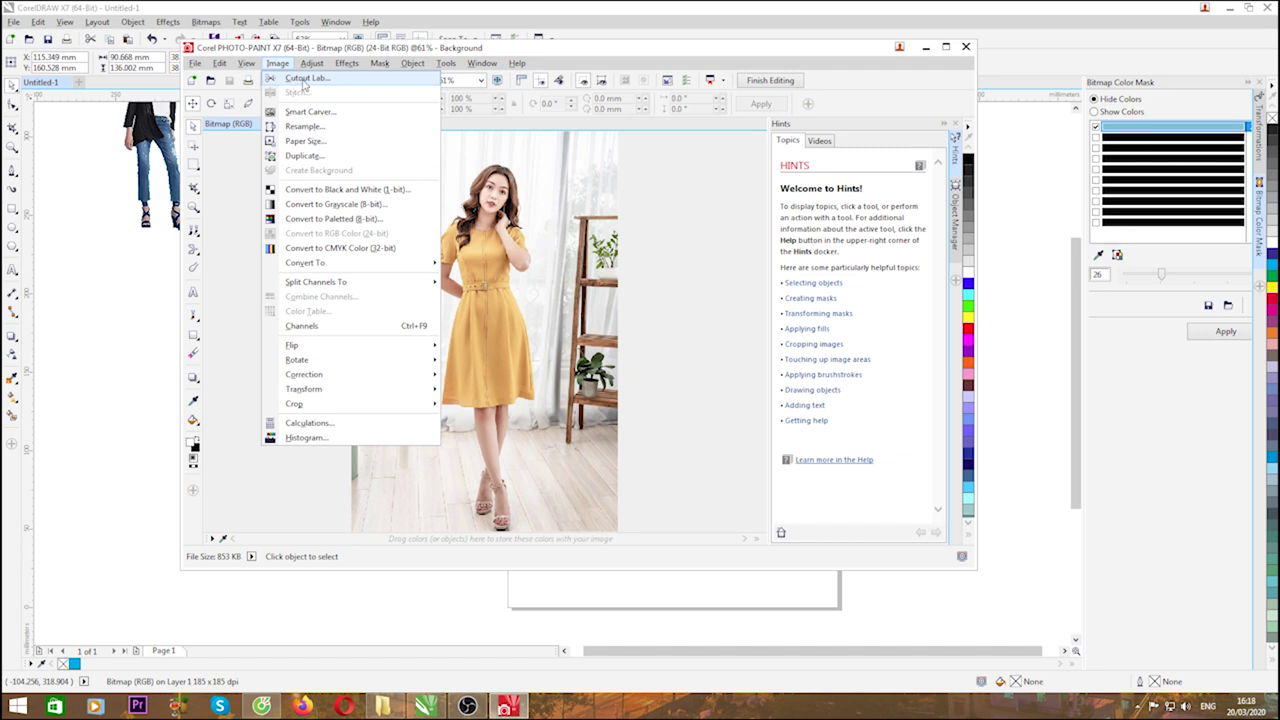
{"action": "left_click", "coordinate": [303, 80]}
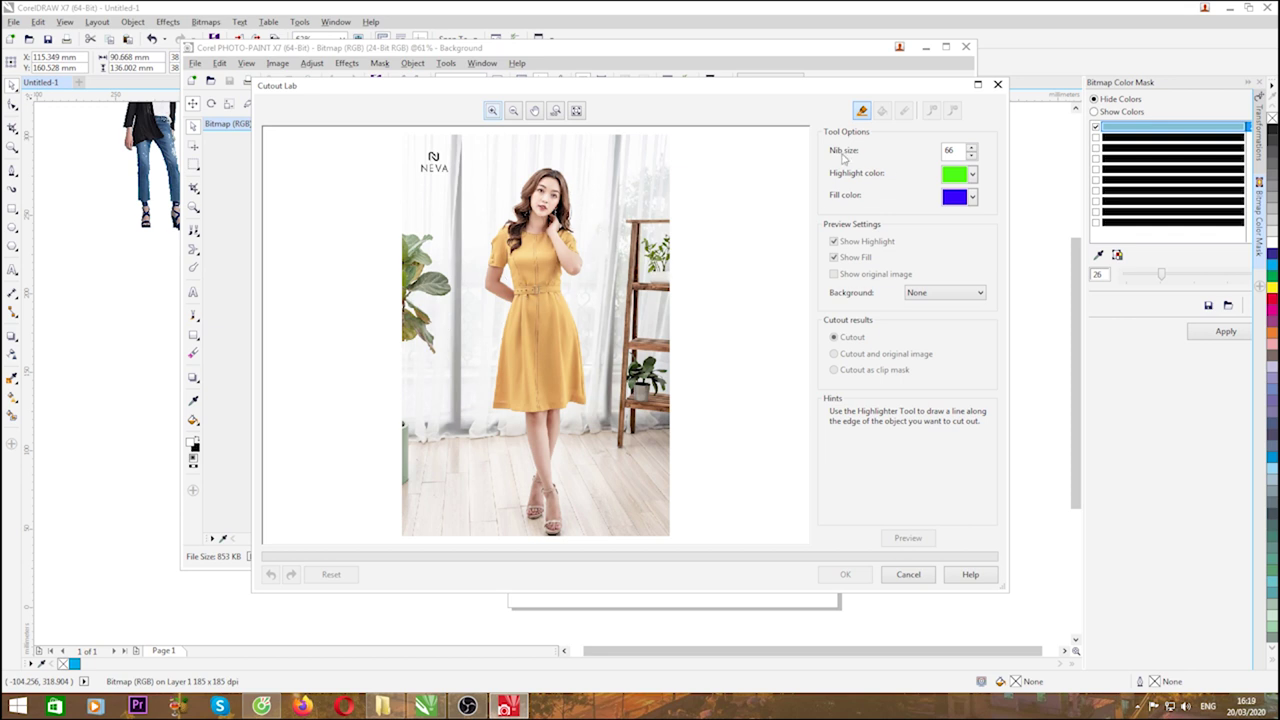
- Set the highlighter nib size to 22 and check the preview background options, keeping None
{"action": "left_click", "coordinate": [971, 155]}
{"action": "left_click", "coordinate": [972, 155]}
{"action": "left_click", "coordinate": [972, 155]}
{"action": "left_click", "coordinate": [972, 156]}
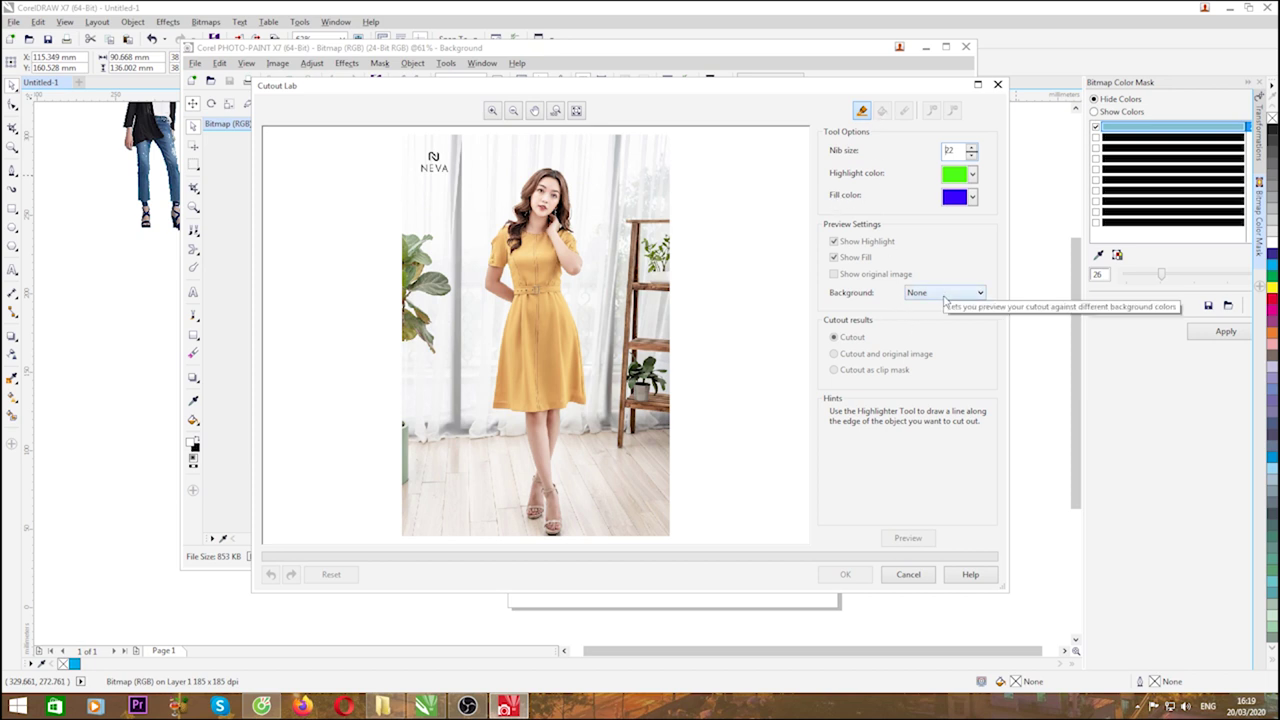
{"action": "left_click", "coordinate": [945, 294]}
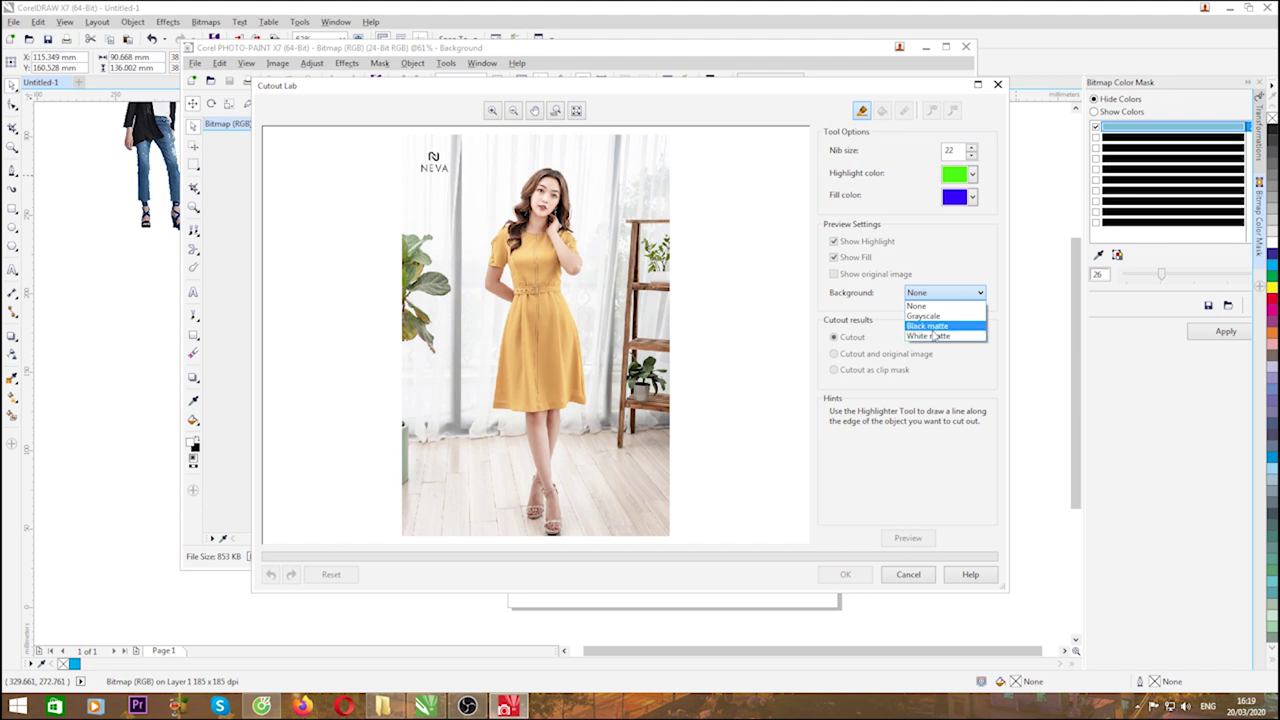
{"action": "left_click", "coordinate": [945, 293]}
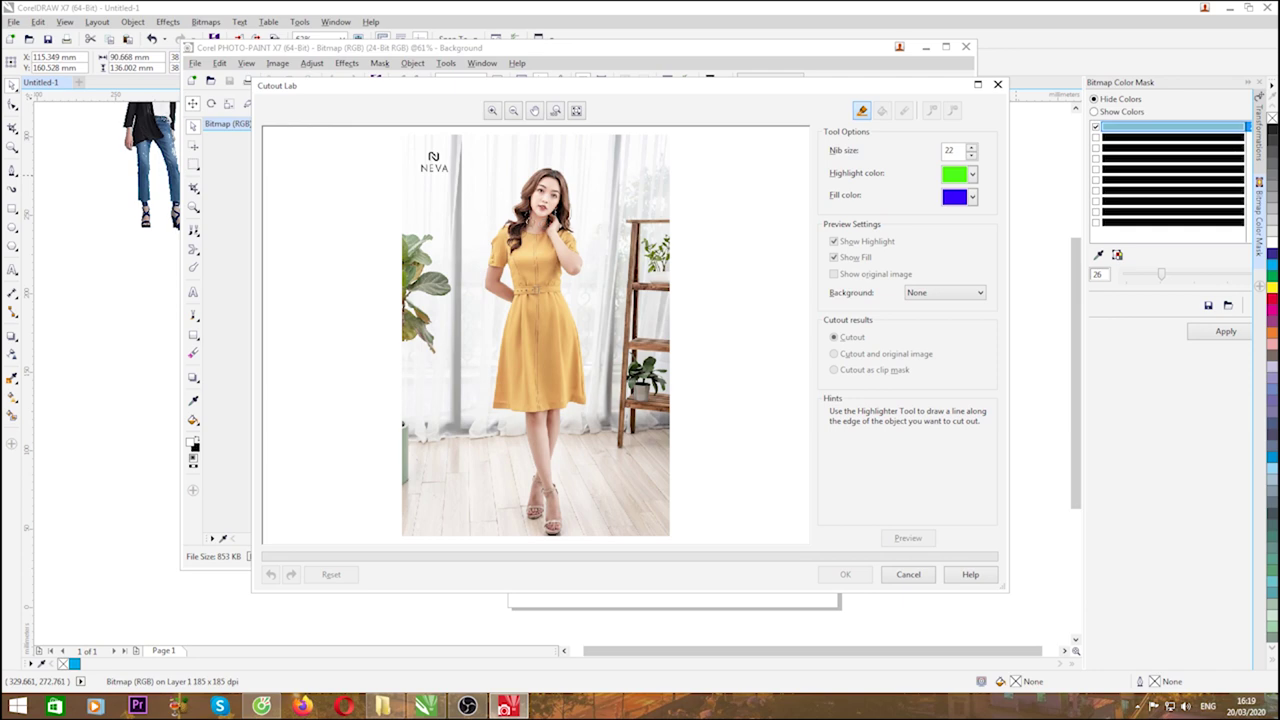
- Try to highlight the left edge of the woman's hair up to the crown, using a nib size of 14
{"action": "left_click", "coordinate": [514, 208]}
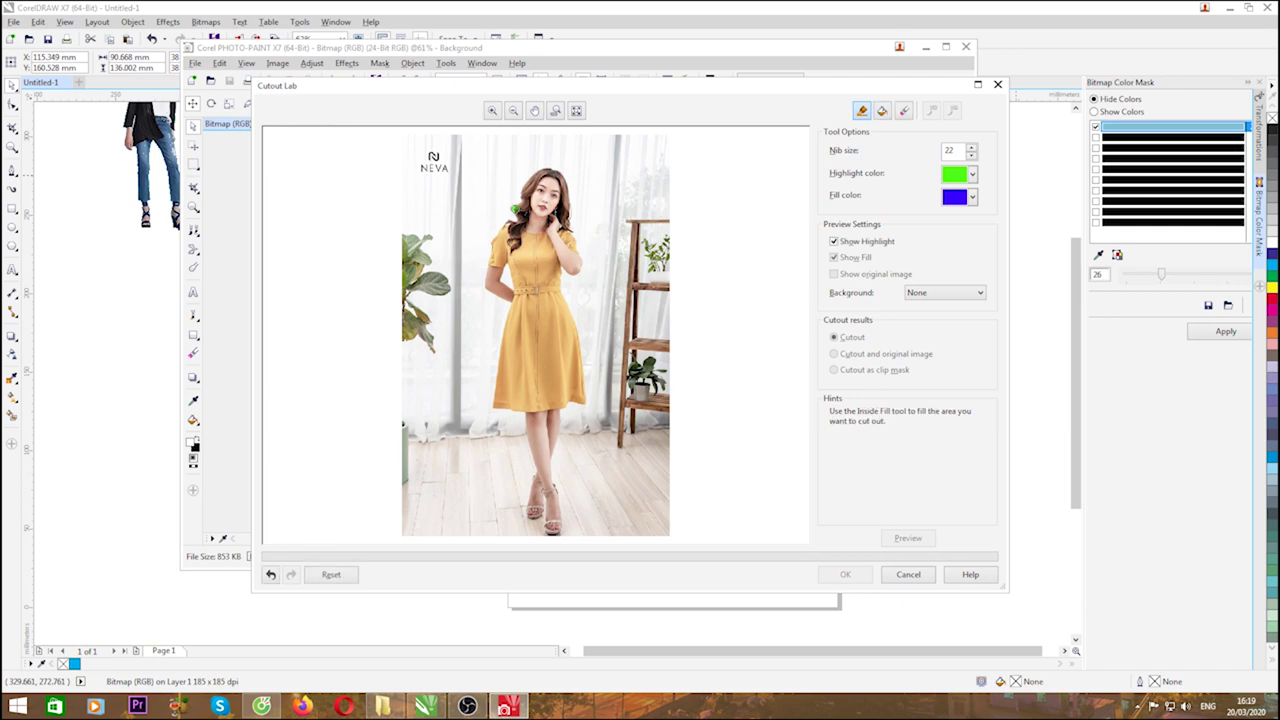
{"action": "left_click", "coordinate": [492, 110]}
{"action": "left_click", "coordinate": [509, 243]}
{"action": "right_click", "coordinate": [509, 243]}
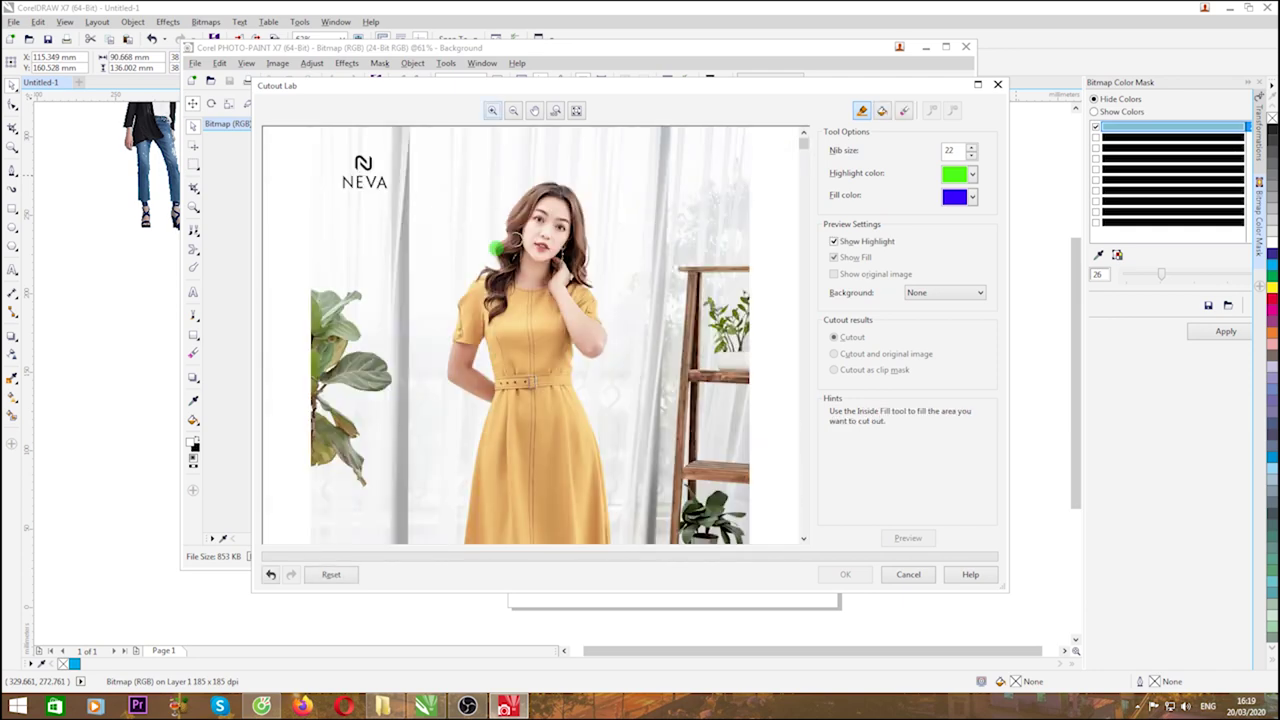
{"action": "left_click", "coordinate": [509, 243]}
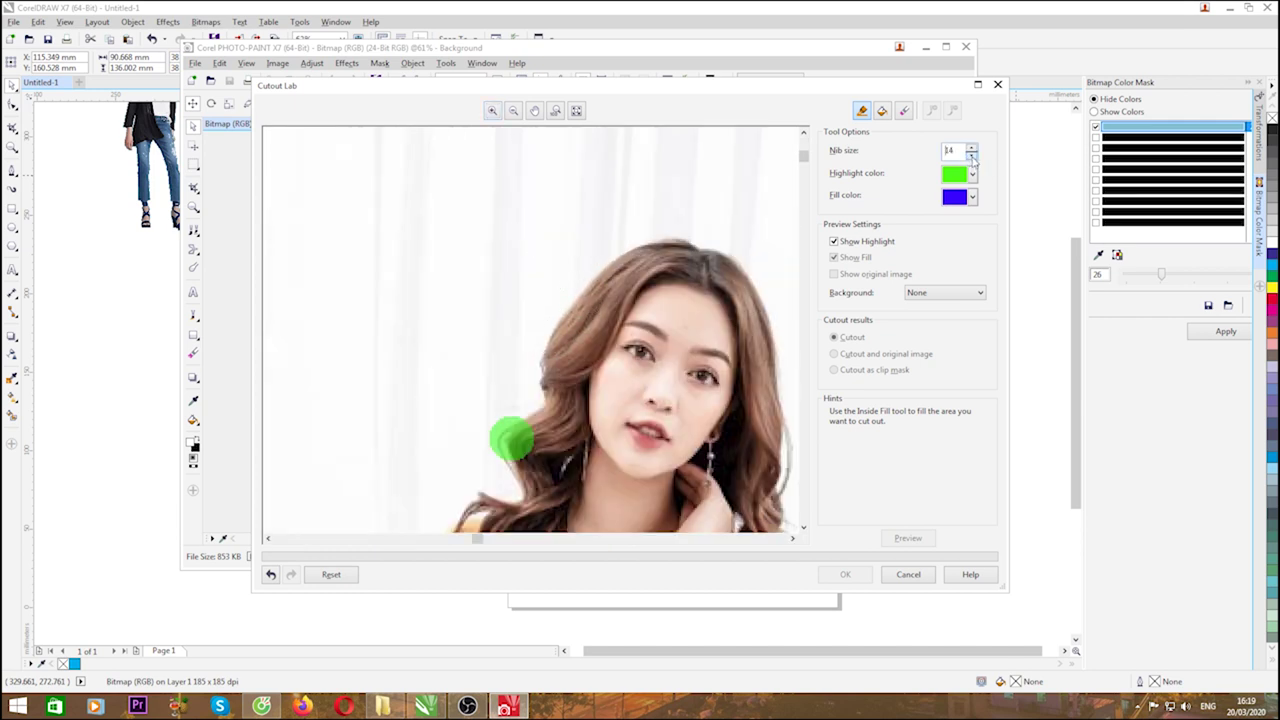
{"action": "left_click", "coordinate": [971, 157]}
{"action": "mouse_move", "coordinate": [508, 430]}
{"action": "left_mouse_down"}
{"action": "mouse_move", "coordinate": [533, 407]}
{"action": "mouse_move", "coordinate": [575, 290]}
{"action": "mouse_move", "coordinate": [625, 250]}
{"action": "mouse_move", "coordinate": [716, 240]}
{"action": "left_mouse_up"}
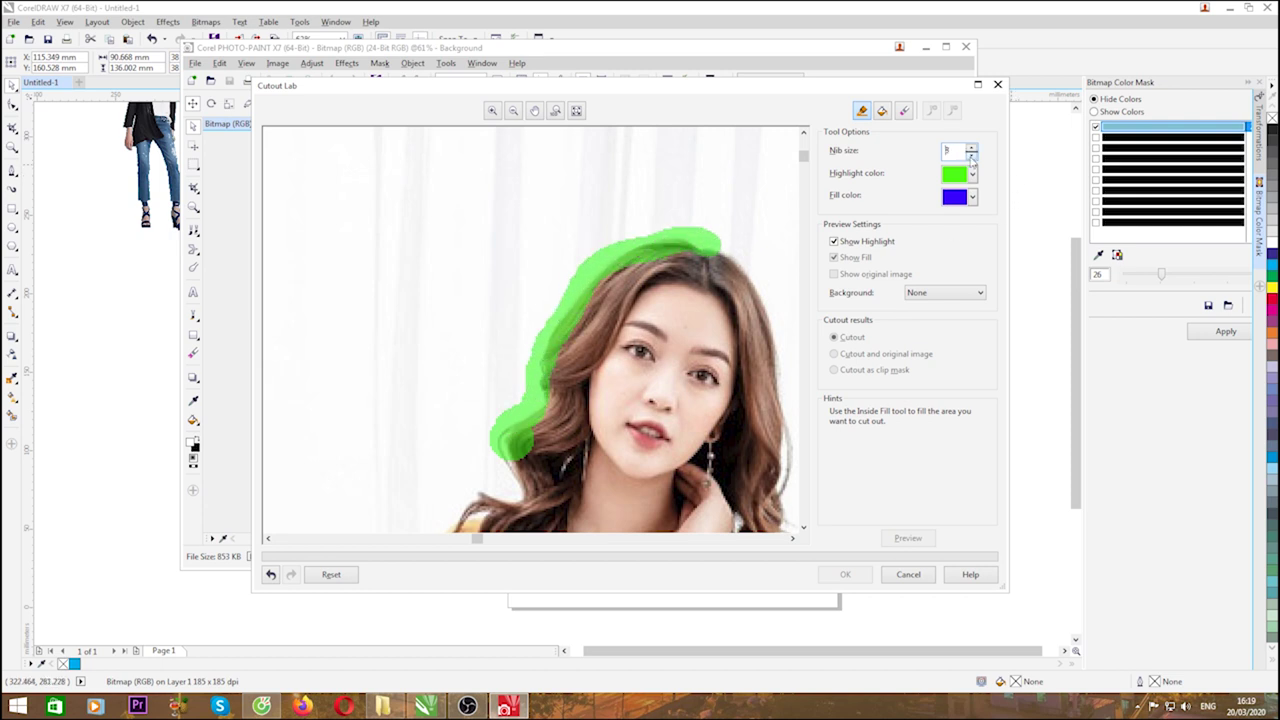
- Undo both highlighter strokes and trace around the outside of the woman's hair with a nib size of 7
{"action": "key", "text": "ctrl+z"}
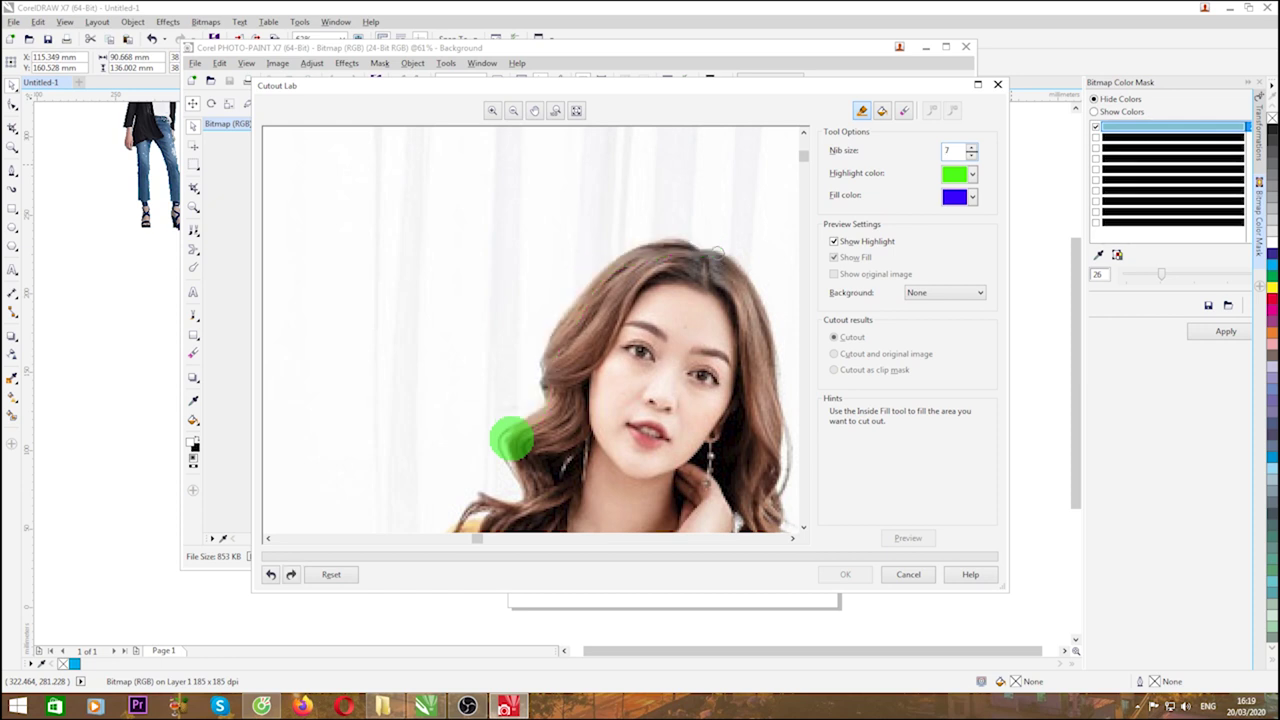
{"action": "key", "text": "ctrl+z"}
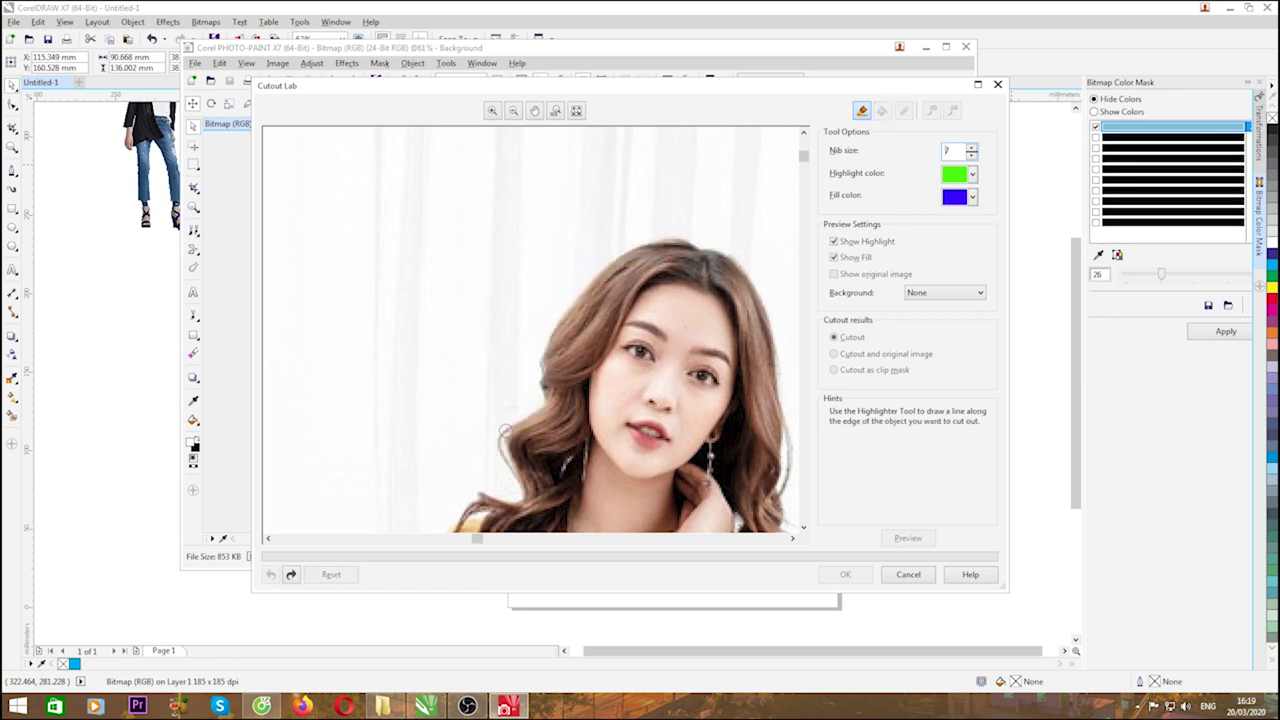
{"action": "mouse_move", "coordinate": [503, 432]}
{"action": "left_mouse_down"}
{"action": "mouse_move", "coordinate": [536, 405]}
{"action": "mouse_move", "coordinate": [555, 330]}
{"action": "mouse_move", "coordinate": [604, 270]}
{"action": "mouse_move", "coordinate": [686, 236]}
{"action": "mouse_move", "coordinate": [740, 264]}
{"action": "mouse_move", "coordinate": [766, 306]}
{"action": "mouse_move", "coordinate": [789, 410]}
{"action": "mouse_move", "coordinate": [786, 506]}
{"action": "left_mouse_up"}
- Continue the highlight from the right side of the hair around the bent arm and down past the belt
{"action": "scroll", "coordinate": [786, 506], "scroll_direction": "down", "scroll_amount": 3}
{"action": "scroll", "coordinate": [540, 330], "scroll_direction": "up", "scroll_amount": 2}
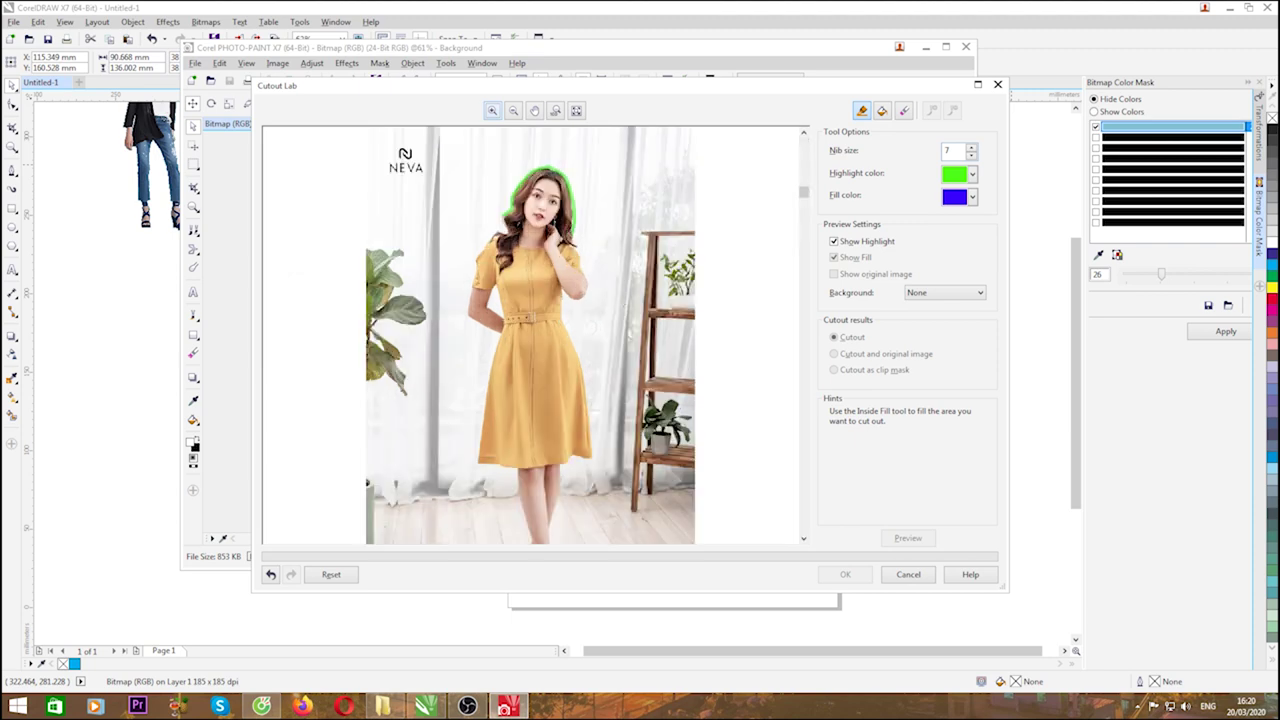
{"action": "scroll", "coordinate": [586, 254], "scroll_direction": "up", "scroll_amount": 3}
{"action": "scroll", "coordinate": [586, 254], "scroll_direction": "down", "scroll_amount": 3}
{"action": "scroll", "coordinate": [583, 349], "scroll_direction": "up", "scroll_amount": 2}
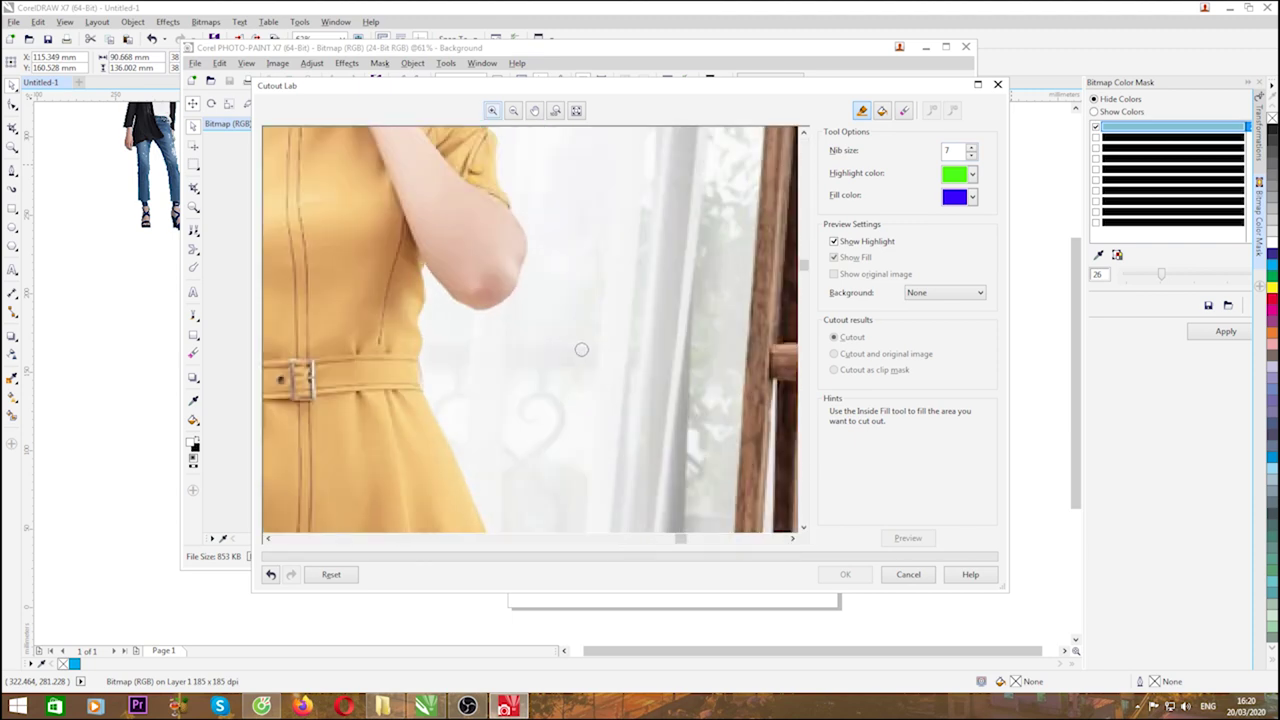
{"action": "scroll", "coordinate": [608, 388], "scroll_direction": "down", "scroll_amount": 3}
{"action": "scroll", "coordinate": [565, 241], "scroll_direction": "up", "scroll_amount": 2}
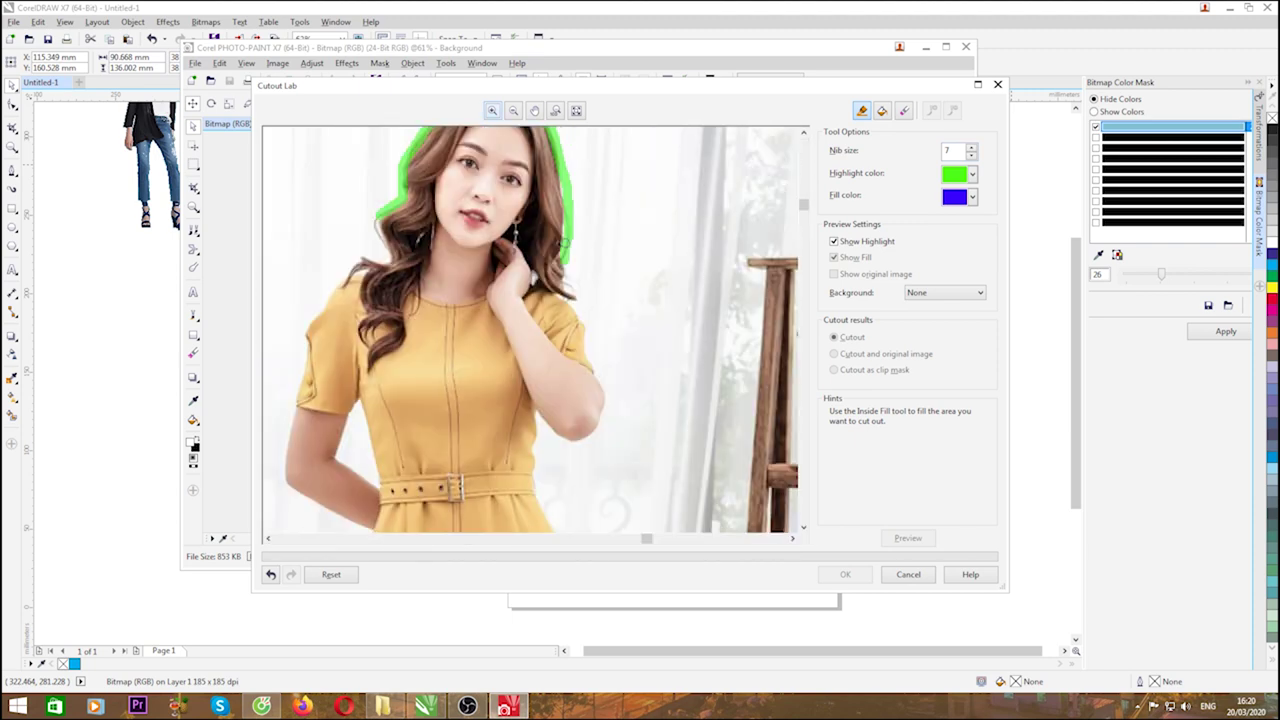
{"action": "mouse_move", "coordinate": [566, 256]}
{"action": "left_mouse_down"}
{"action": "mouse_move", "coordinate": [605, 408]}
{"action": "mouse_move", "coordinate": [585, 437]}
{"action": "mouse_move", "coordinate": [538, 416]}
{"action": "mouse_move", "coordinate": [542, 505]}
{"action": "left_mouse_up"}
- Extend the highlight down the skirt's right edge, along the hem to the legs and down the right leg's outer edge
{"action": "left_click_drag", "start_coordinate": [804, 207], "coordinate": [815, 331]}
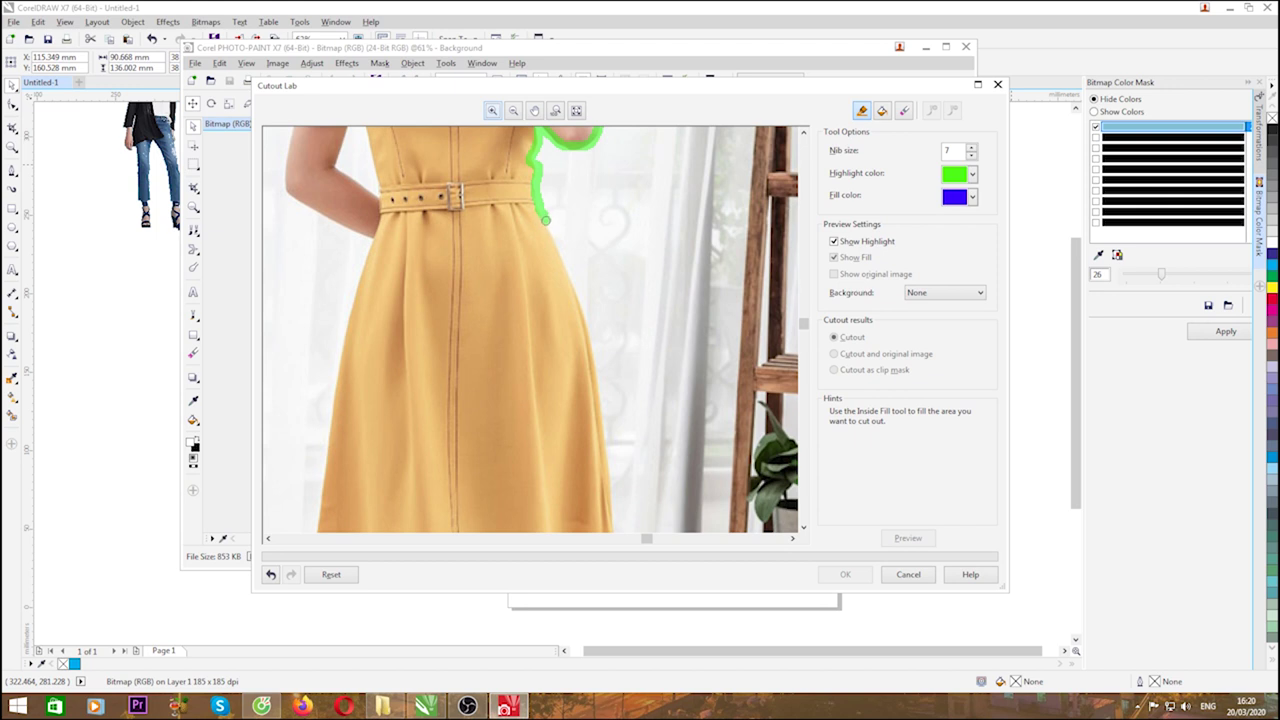
{"action": "mouse_move", "coordinate": [545, 220]}
{"action": "left_mouse_down"}
{"action": "mouse_move", "coordinate": [583, 323]}
{"action": "mouse_move", "coordinate": [610, 500]}
{"action": "left_mouse_up"}
{"action": "left_click_drag", "start_coordinate": [804, 328], "coordinate": [806, 403]}
{"action": "mouse_move", "coordinate": [612, 322]}
{"action": "left_mouse_down"}
{"action": "mouse_move", "coordinate": [612, 398]}
{"action": "mouse_move", "coordinate": [563, 387]}
{"action": "mouse_move", "coordinate": [534, 410]}
{"action": "mouse_move", "coordinate": [526, 503]}
{"action": "left_mouse_up"}
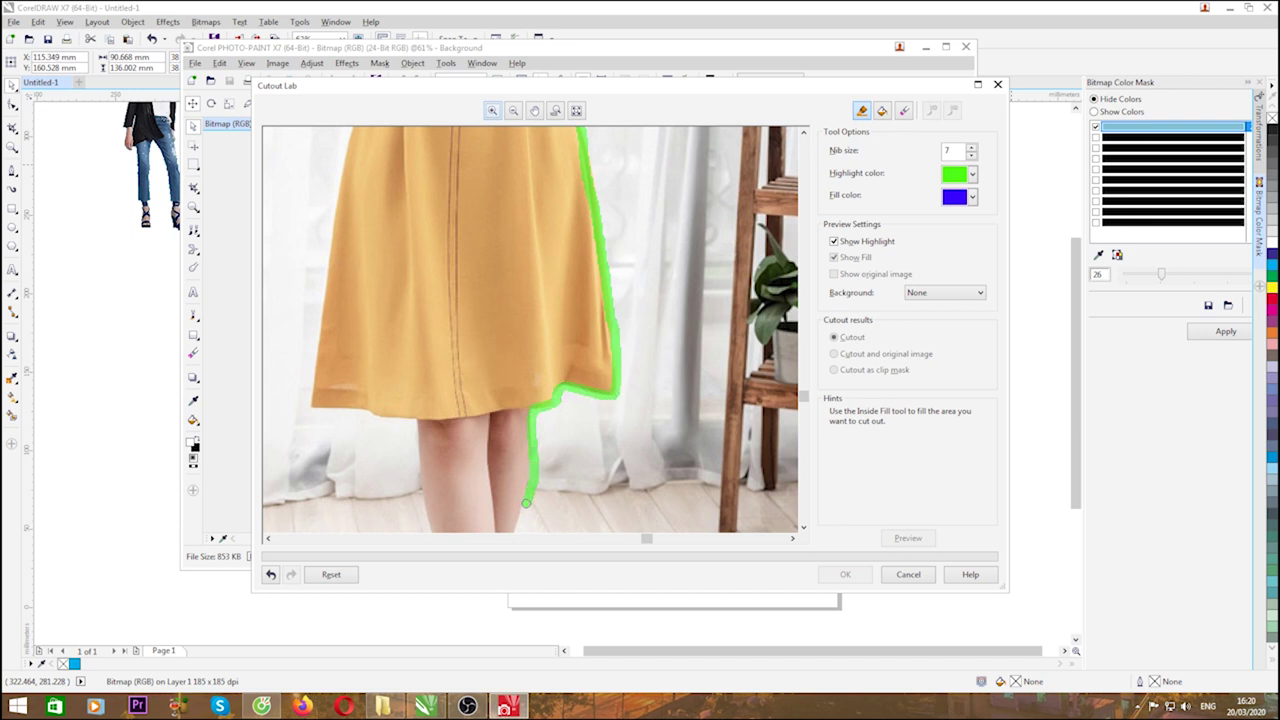
- Continue the highlight down the right leg, around the outer edges of both sandals and up to the left ankle
{"action": "left_click_drag", "start_coordinate": [805, 402], "coordinate": [803, 483]}
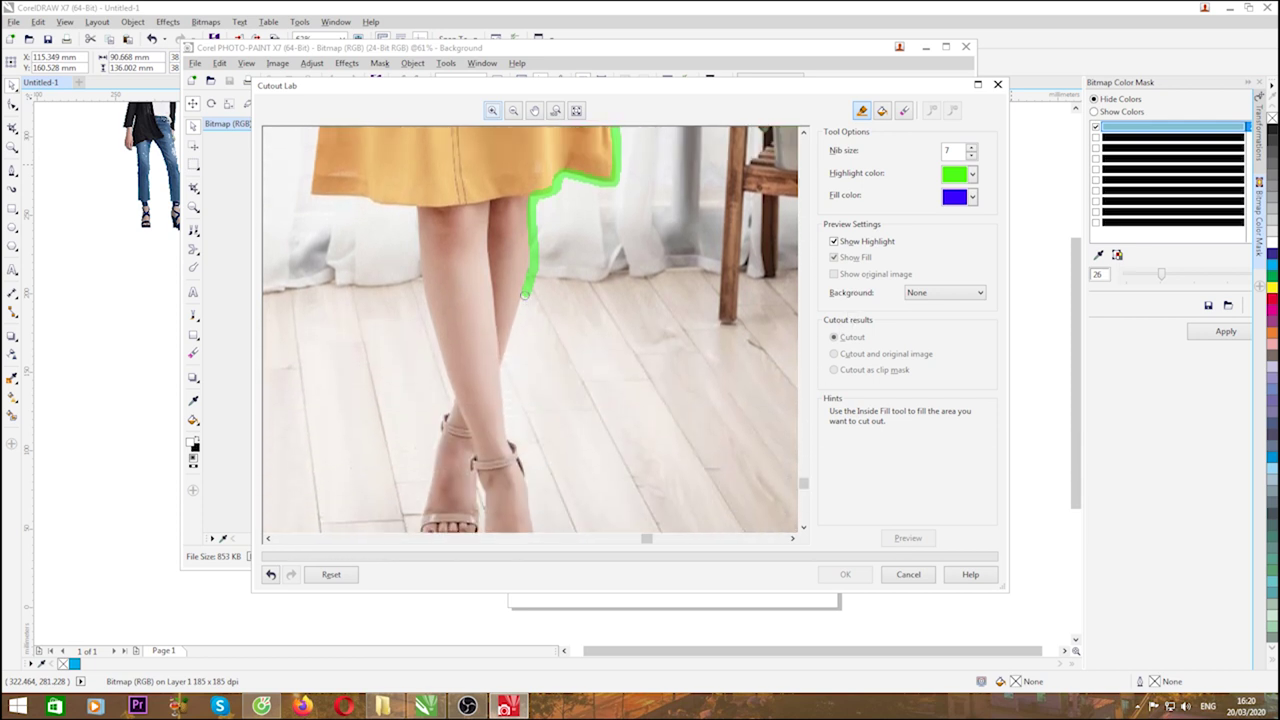
{"action": "mouse_move", "coordinate": [524, 295]}
{"action": "left_mouse_down"}
{"action": "mouse_move", "coordinate": [503, 395]}
{"action": "mouse_move", "coordinate": [530, 510]}
{"action": "left_mouse_up"}
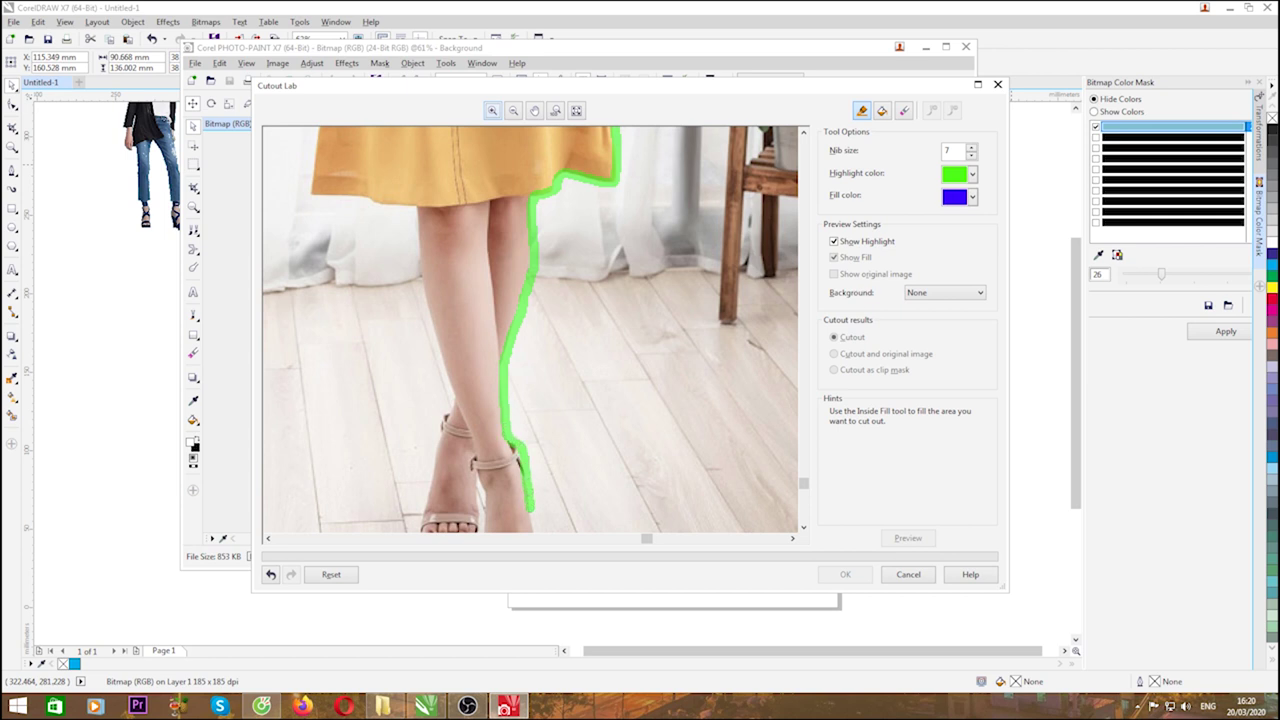
{"action": "left_click_drag", "start_coordinate": [803, 483], "coordinate": [803, 515]}
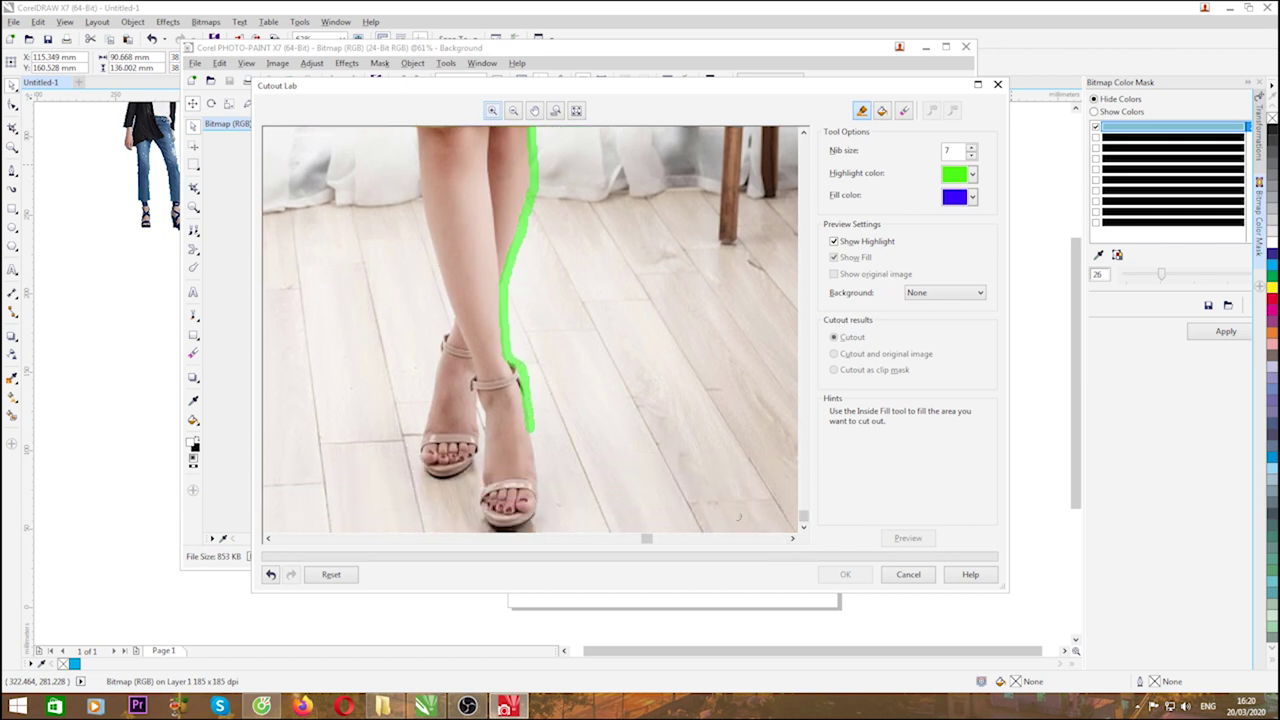
{"action": "mouse_move", "coordinate": [528, 432]}
{"action": "left_mouse_down"}
{"action": "mouse_move", "coordinate": [536, 515]}
{"action": "mouse_move", "coordinate": [497, 527]}
{"action": "mouse_move", "coordinate": [482, 511]}
{"action": "mouse_move", "coordinate": [478, 396]}
{"action": "left_mouse_up"}
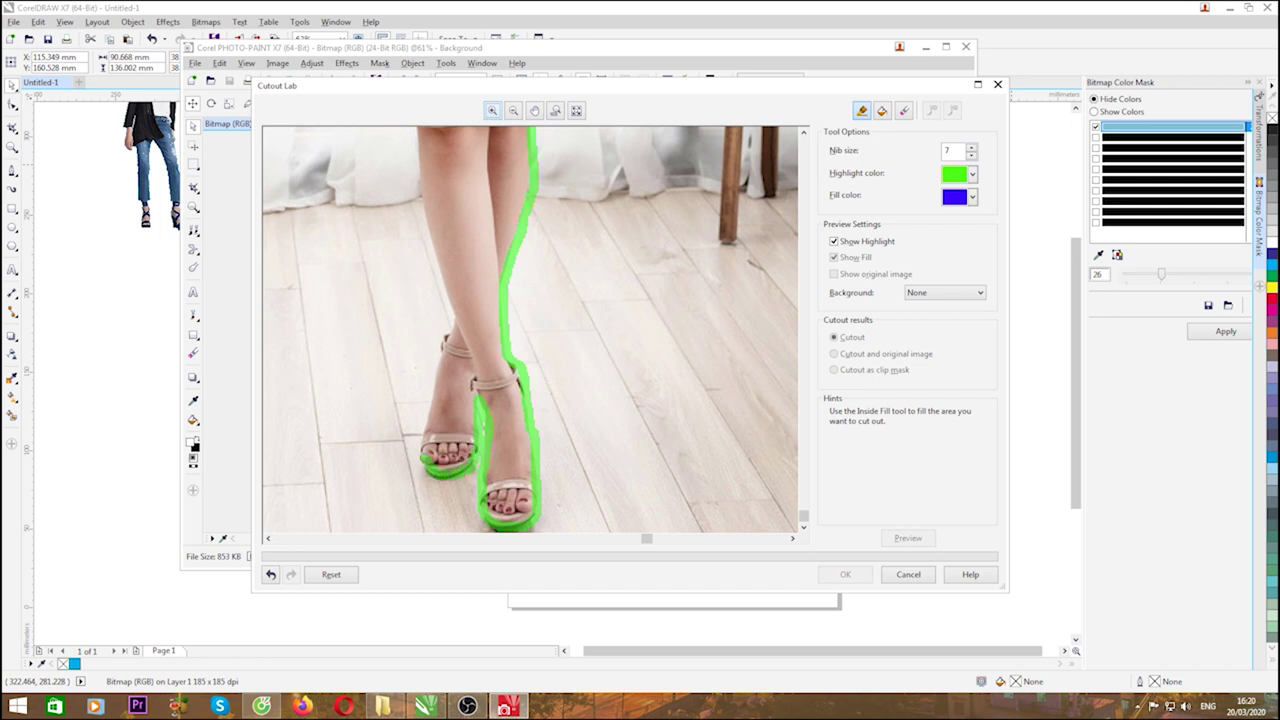
{"action": "left_click_drag", "start_coordinate": [422, 458], "coordinate": [450, 308]}
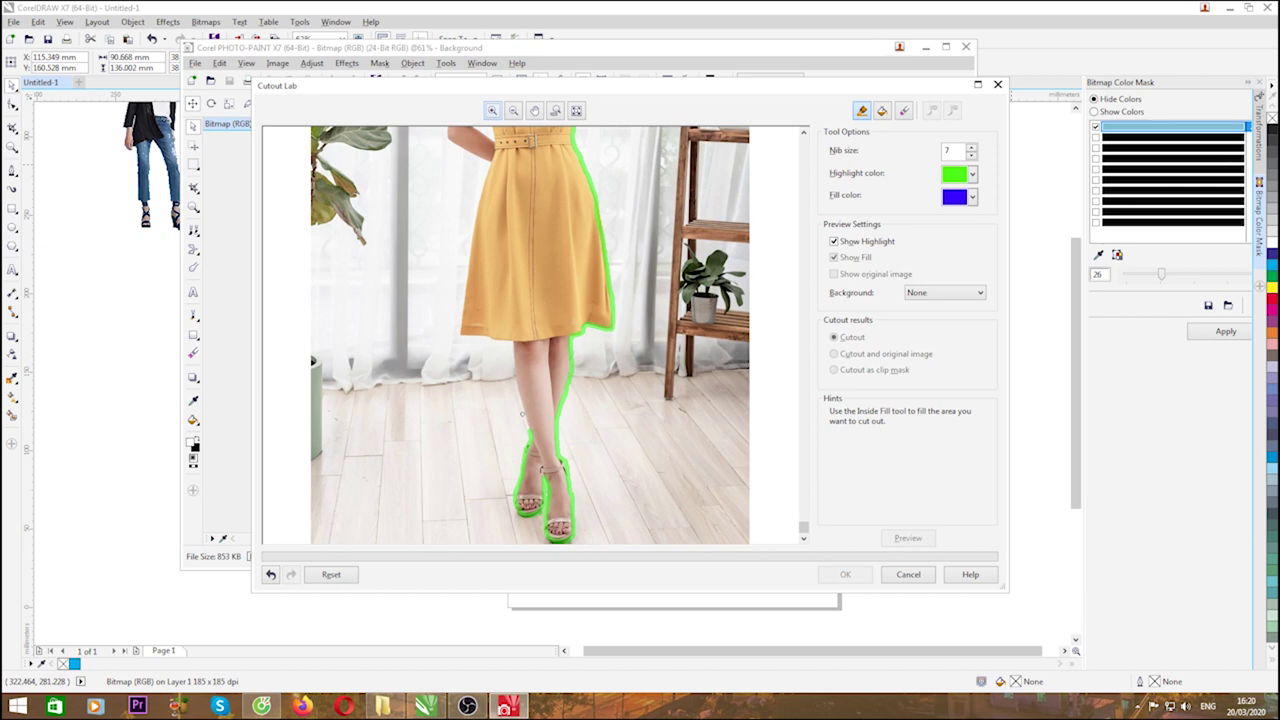
- Extend the highlight up the left leg, along the skirt's hem and up its left edge to the arm behind the back
{"action": "left_click", "coordinate": [521, 413]}
{"action": "mouse_move", "coordinate": [543, 348]}
{"action": "left_mouse_down"}
{"action": "mouse_move", "coordinate": [507, 176]}
{"action": "mouse_move", "coordinate": [407, 160]}
{"action": "left_mouse_up"}
{"action": "scroll", "coordinate": [555, 316], "scroll_direction": "down", "scroll_amount": 3}
{"action": "left_click_drag", "start_coordinate": [459, 338], "coordinate": [466, 302]}
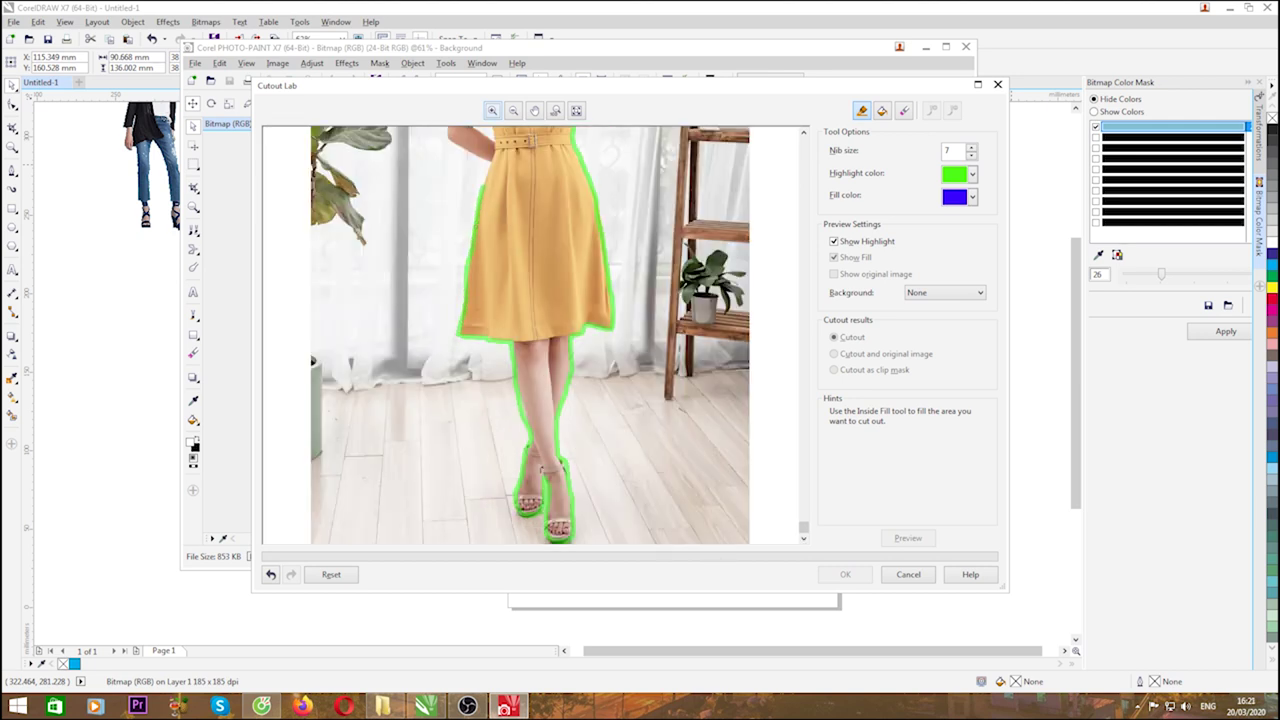
- Highlight the outer edge of the arm behind the back, from the waist around the elbow to the sleeve
{"action": "scroll", "coordinate": [530, 335], "scroll_direction": "down", "scroll_amount": 3}
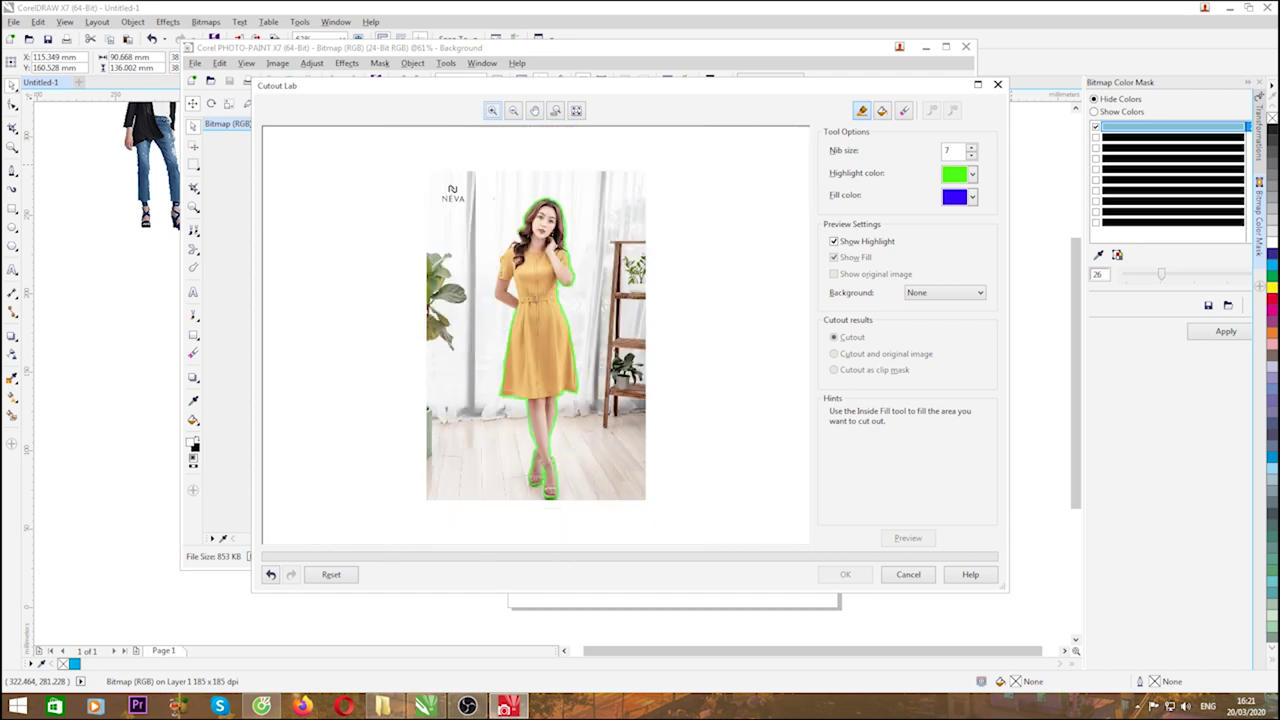
{"action": "scroll", "coordinate": [540, 230], "scroll_direction": "up", "scroll_amount": 3}
{"action": "scroll", "coordinate": [540, 230], "scroll_direction": "down", "scroll_amount": 2}
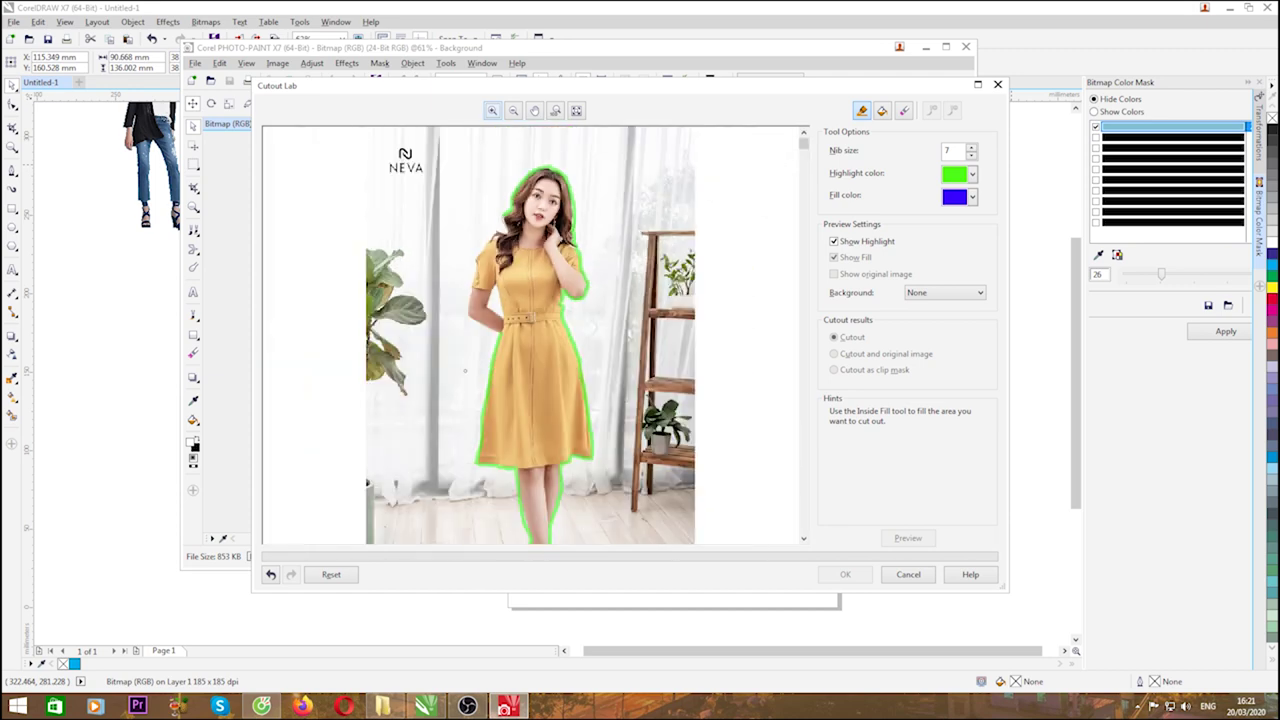
{"action": "scroll", "coordinate": [465, 370], "scroll_direction": "up", "scroll_amount": 3}
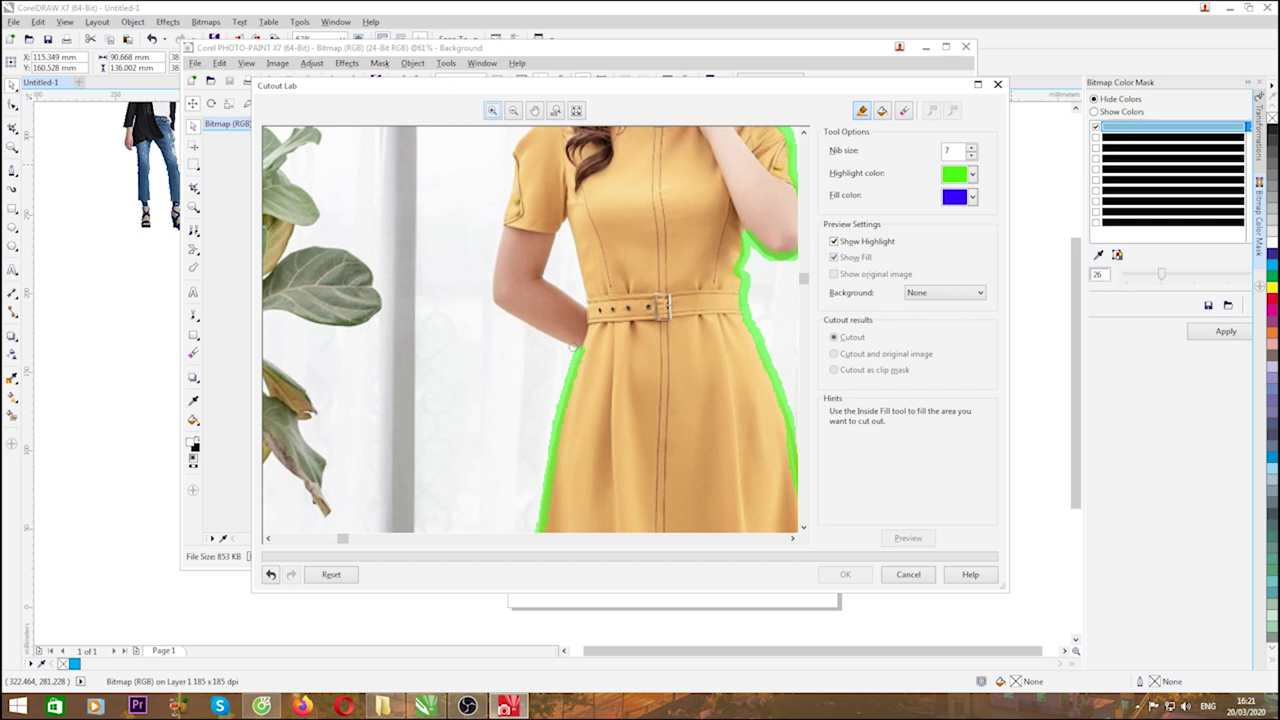
{"action": "mouse_move", "coordinate": [574, 348]}
{"action": "left_mouse_down"}
{"action": "mouse_move", "coordinate": [498, 304]}
{"action": "mouse_move", "coordinate": [488, 272]}
{"action": "mouse_move", "coordinate": [512, 163]}
{"action": "left_mouse_up"}
{"action": "scroll", "coordinate": [628, 369], "scroll_direction": "down", "scroll_amount": 3}
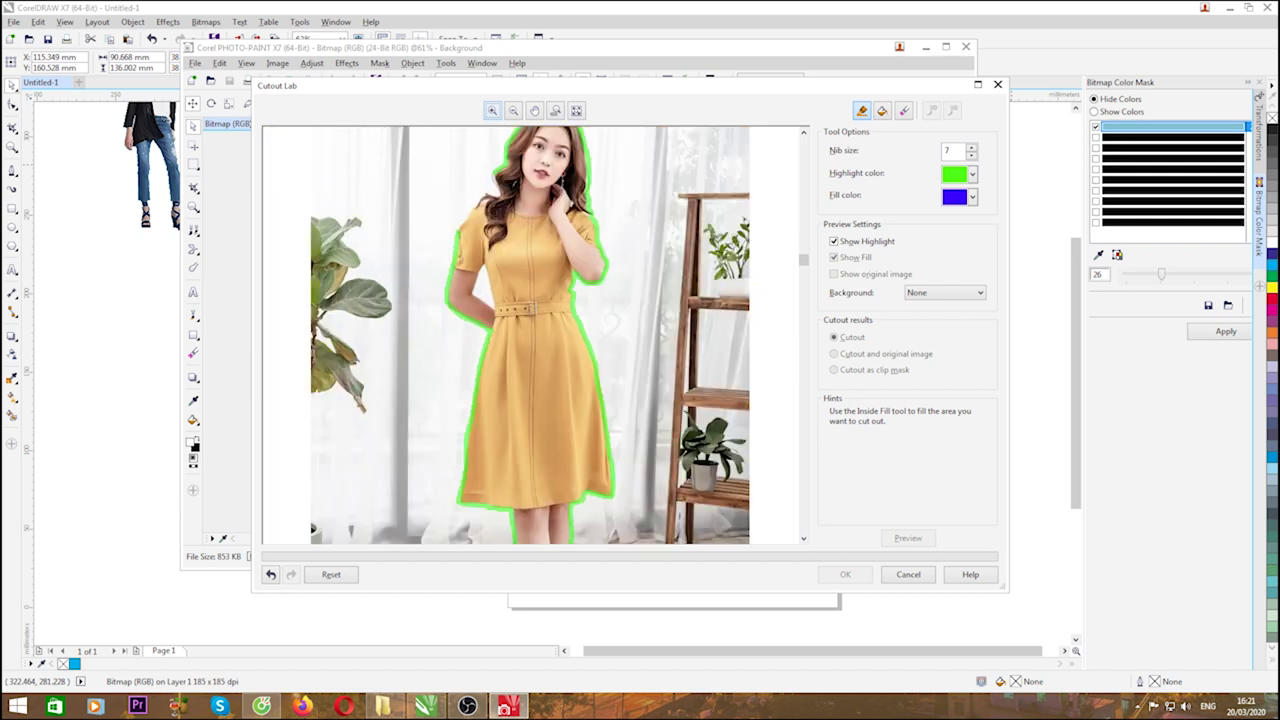
- Highlight the gap between the arm and the waist, and close the outline from the left sleeve over the shoulder to the hair
{"action": "scroll", "coordinate": [474, 272], "scroll_direction": "up", "scroll_amount": 3}
{"action": "mouse_move", "coordinate": [551, 308]}
{"action": "left_mouse_down"}
{"action": "mouse_move", "coordinate": [527, 359]}
{"action": "mouse_move", "coordinate": [569, 392]}
{"action": "mouse_move", "coordinate": [552, 316]}
{"action": "left_mouse_up"}
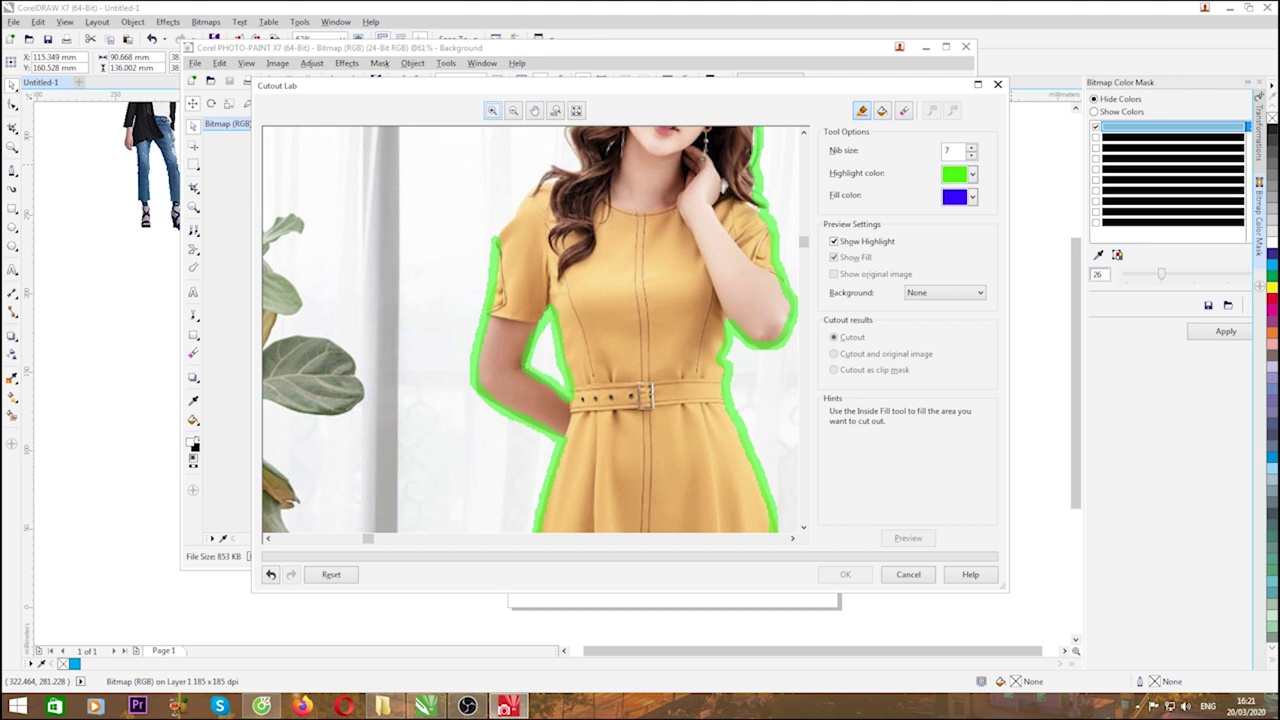
{"action": "mouse_move", "coordinate": [496, 238]}
{"action": "left_mouse_down"}
{"action": "mouse_move", "coordinate": [540, 172]}
{"action": "mouse_move", "coordinate": [580, 160]}
{"action": "mouse_move", "coordinate": [571, 142]}
{"action": "left_mouse_up"}
{"action": "scroll", "coordinate": [567, 131], "scroll_direction": "down", "scroll_amount": 1}
{"action": "scroll", "coordinate": [608, 279], "scroll_direction": "down", "scroll_amount": 1}
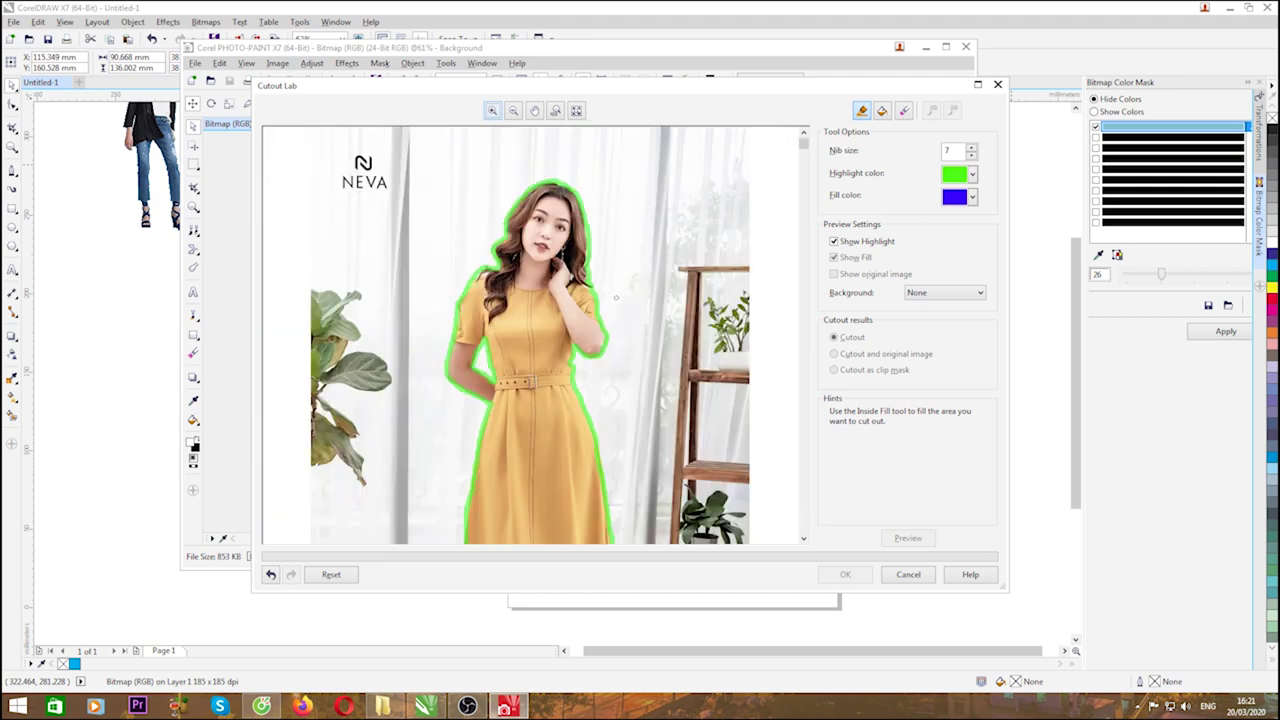
- Fill the inside of the outlined woman with the Inside Fill tool and preview the cutout
{"action": "scroll", "coordinate": [513, 187], "scroll_direction": "up", "scroll_amount": 1}
{"action": "scroll", "coordinate": [727, 163], "scroll_direction": "down", "scroll_amount": 1}
{"action": "scroll", "coordinate": [530, 335], "scroll_direction": "down", "scroll_amount": 1}
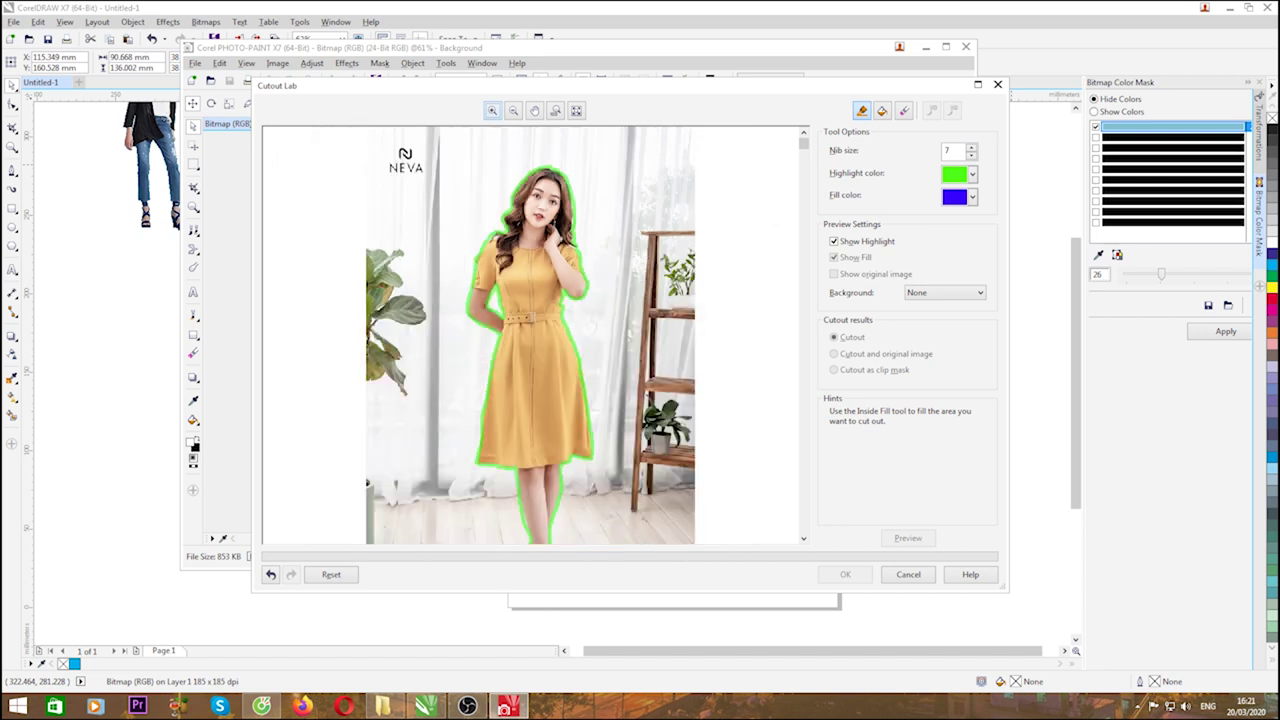
{"action": "left_click", "coordinate": [882, 111]}
{"action": "left_click", "coordinate": [525, 285]}
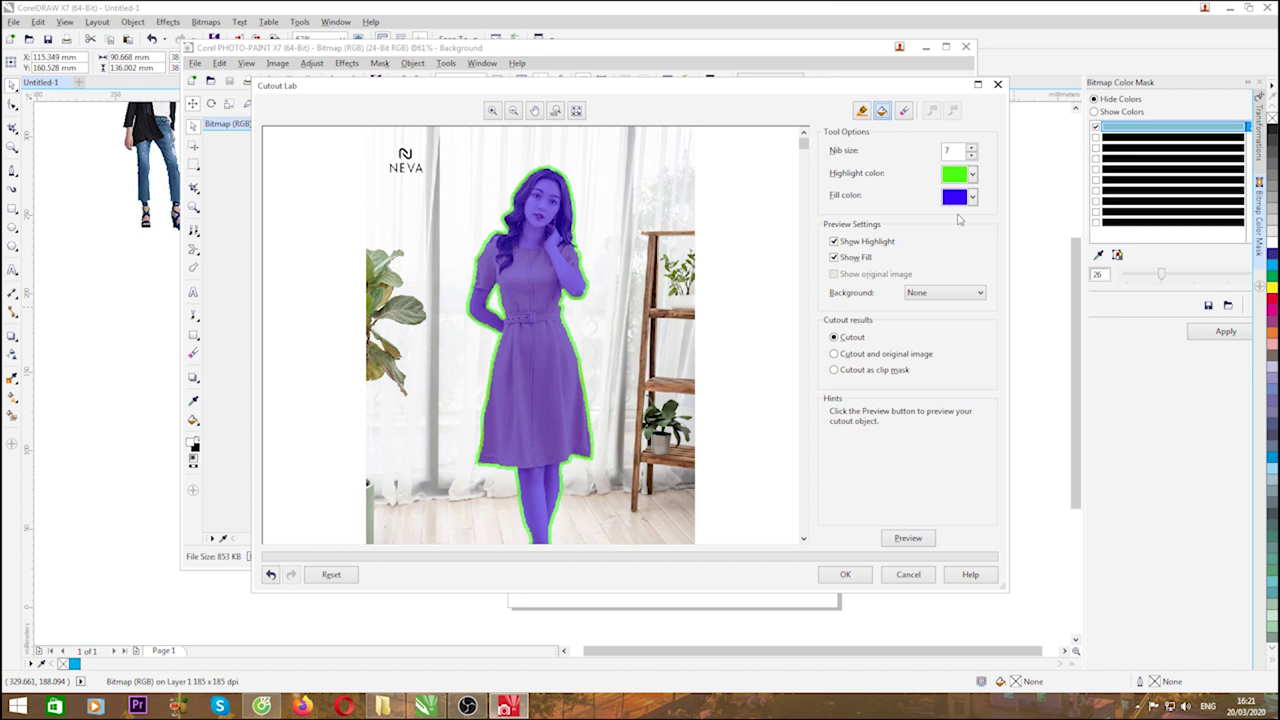
{"action": "left_click", "coordinate": [910, 538]}
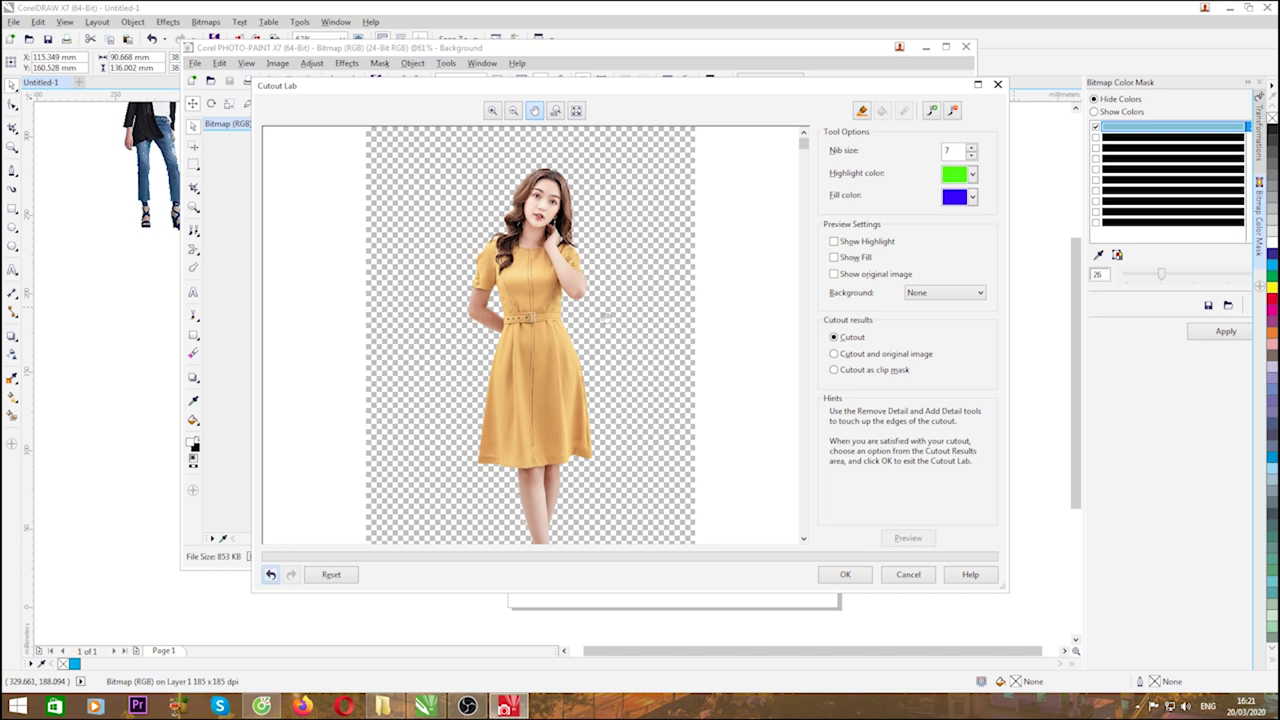
- Set the preview background of the cutout to Grayscale
{"action": "left_click", "coordinate": [956, 294]}
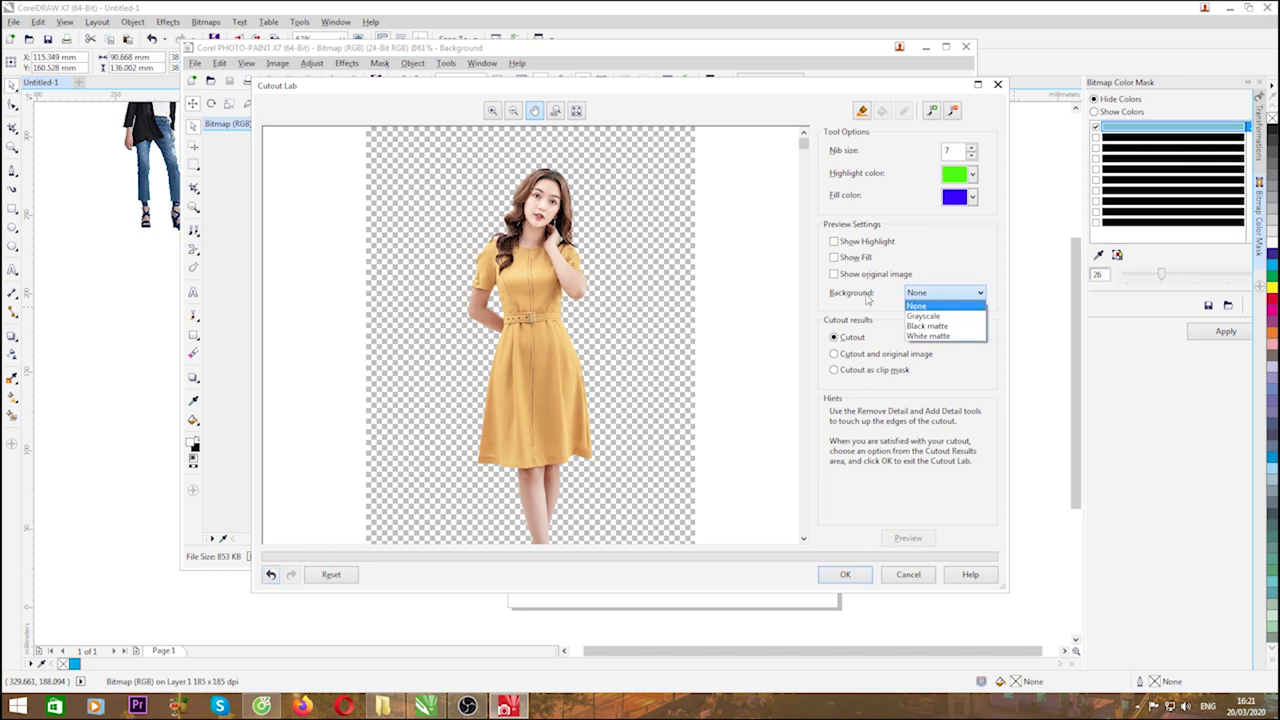
{"action": "left_click", "coordinate": [923, 316]}
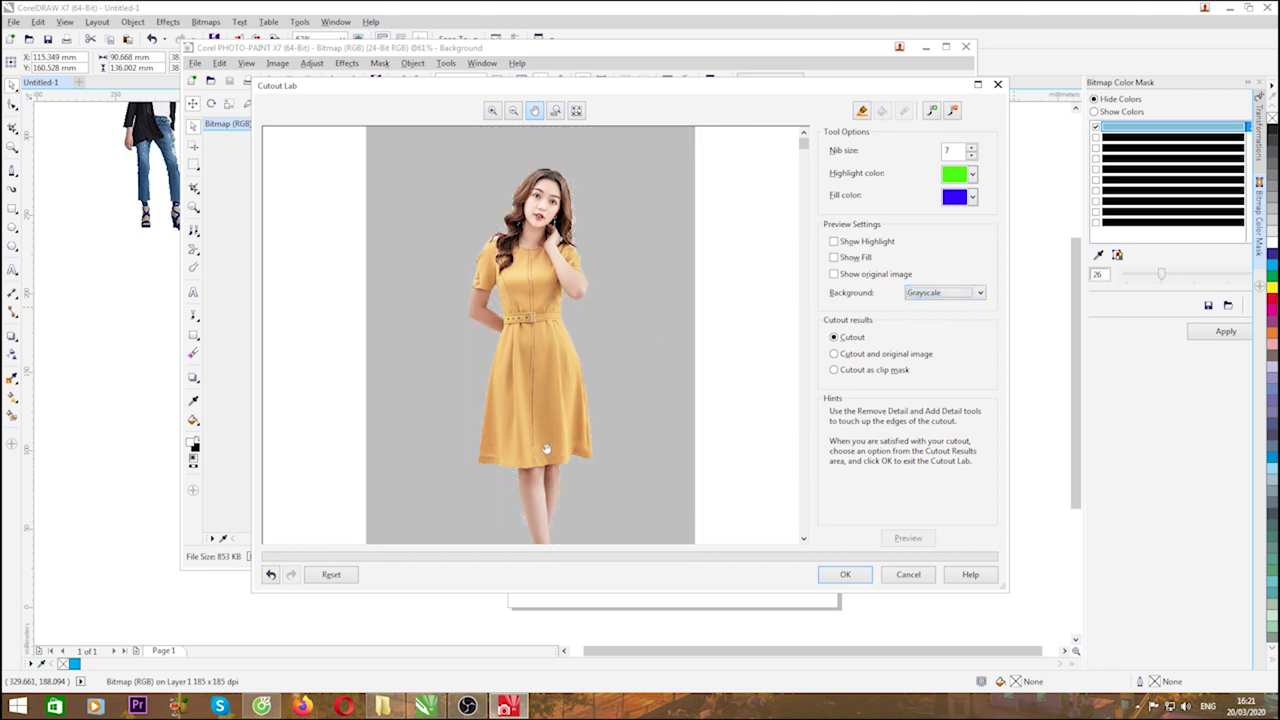
{"action": "left_click_drag", "start_coordinate": [594, 284], "coordinate": [539, 370]}
{"action": "scroll", "coordinate": [532, 460], "scroll_direction": "up", "scroll_amount": 1}
- Check the cutout's edges around the legs against the Black matte background and return to Grayscale
{"action": "key", "text": "Down"}
{"action": "key", "text": "Down"}
{"action": "key", "text": "Down"}
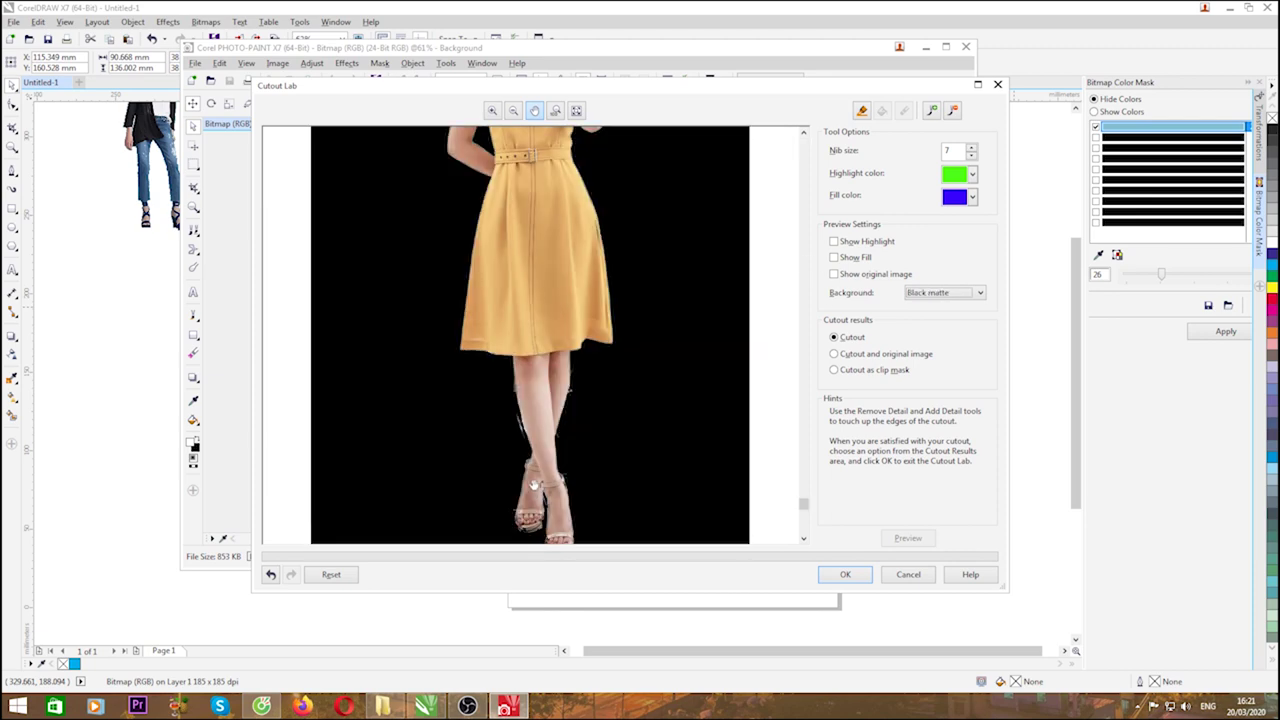
{"action": "key", "text": "Up"}
{"action": "key", "text": "Up"}
{"action": "key", "text": "Up"}
- Erase the stray background pixels beside the lower legs with the Remove Detail tool
{"action": "scroll", "coordinate": [538, 470], "scroll_direction": "up", "scroll_amount": 1}
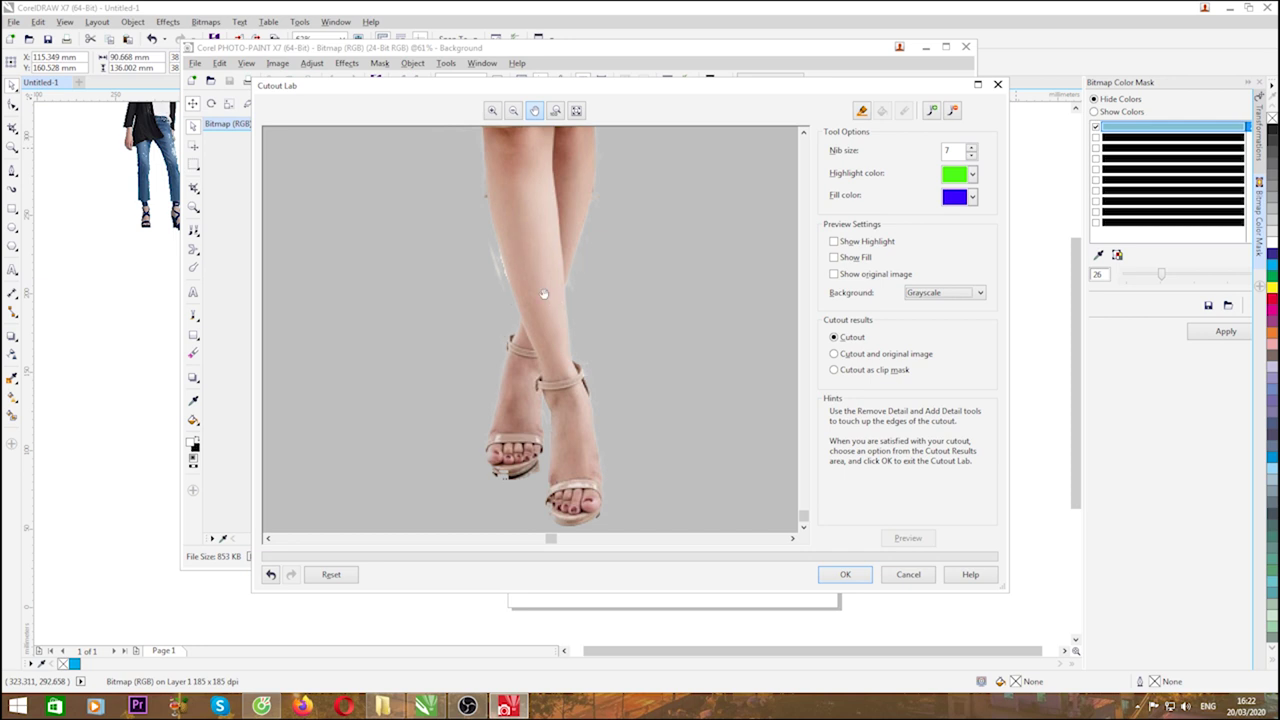
{"action": "left_click", "coordinate": [933, 112]}
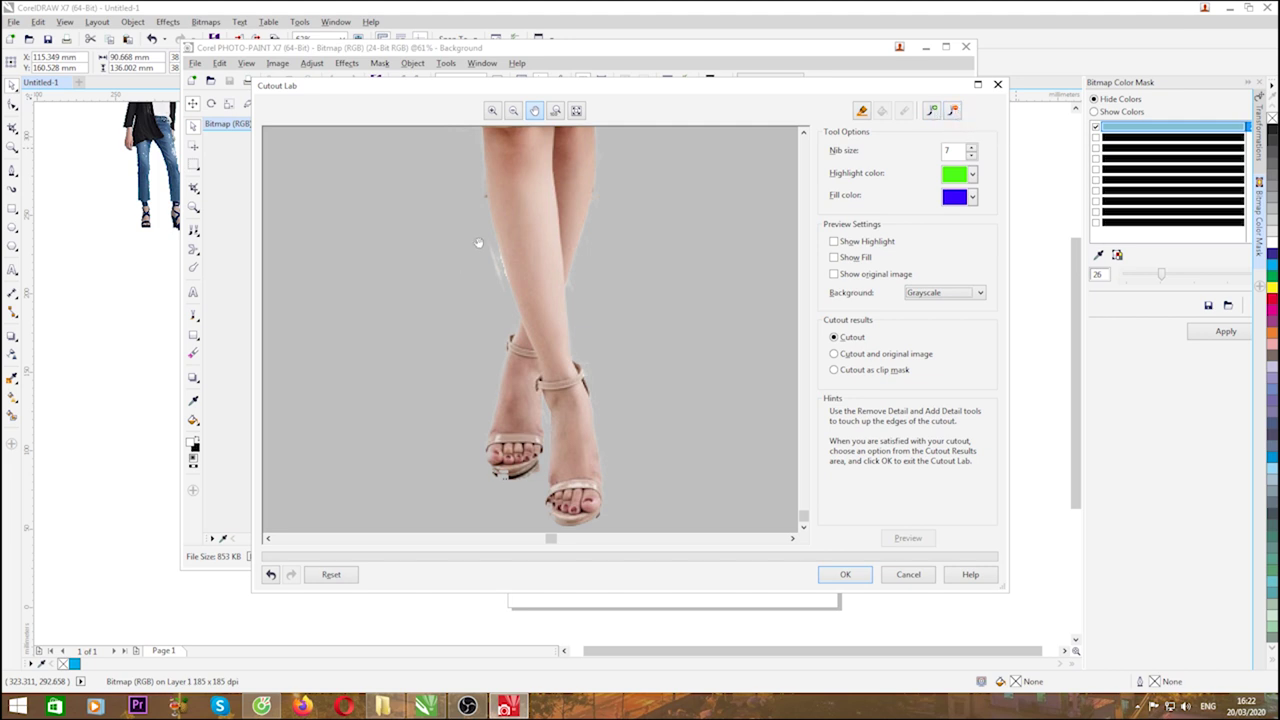
{"action": "left_click", "coordinate": [953, 111]}
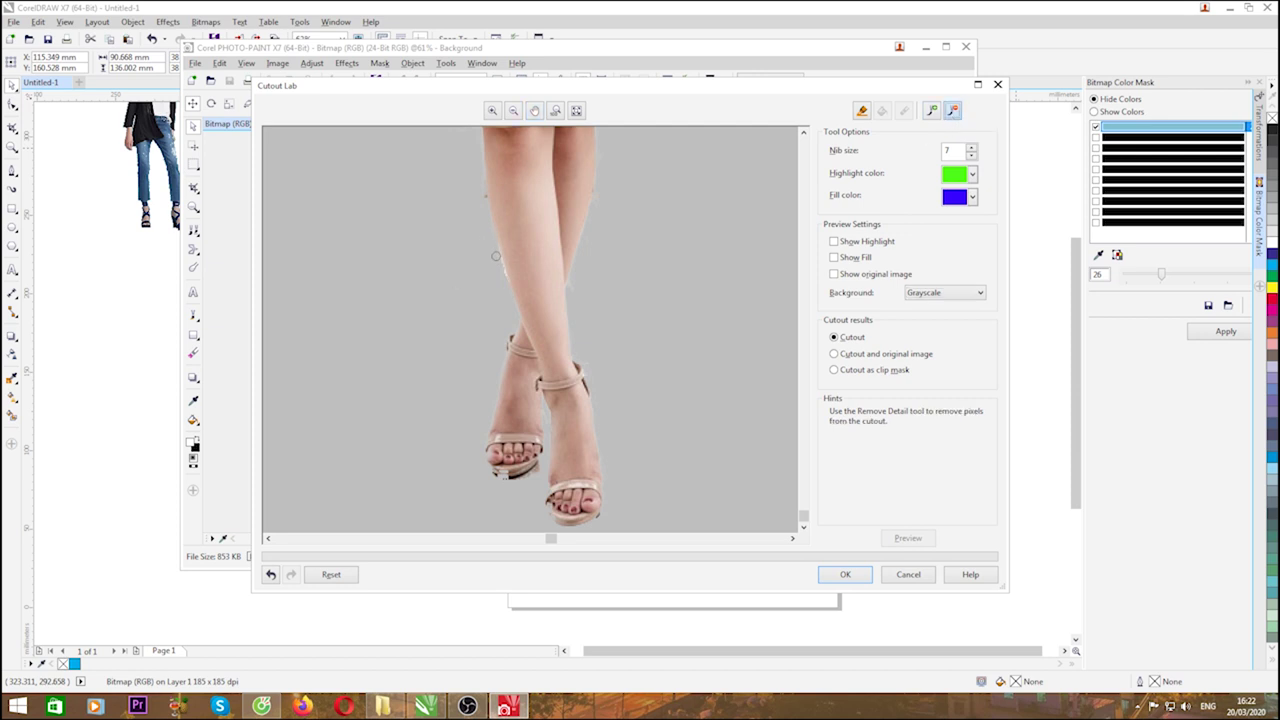
{"action": "left_click_drag", "start_coordinate": [503, 298], "coordinate": [578, 296]}
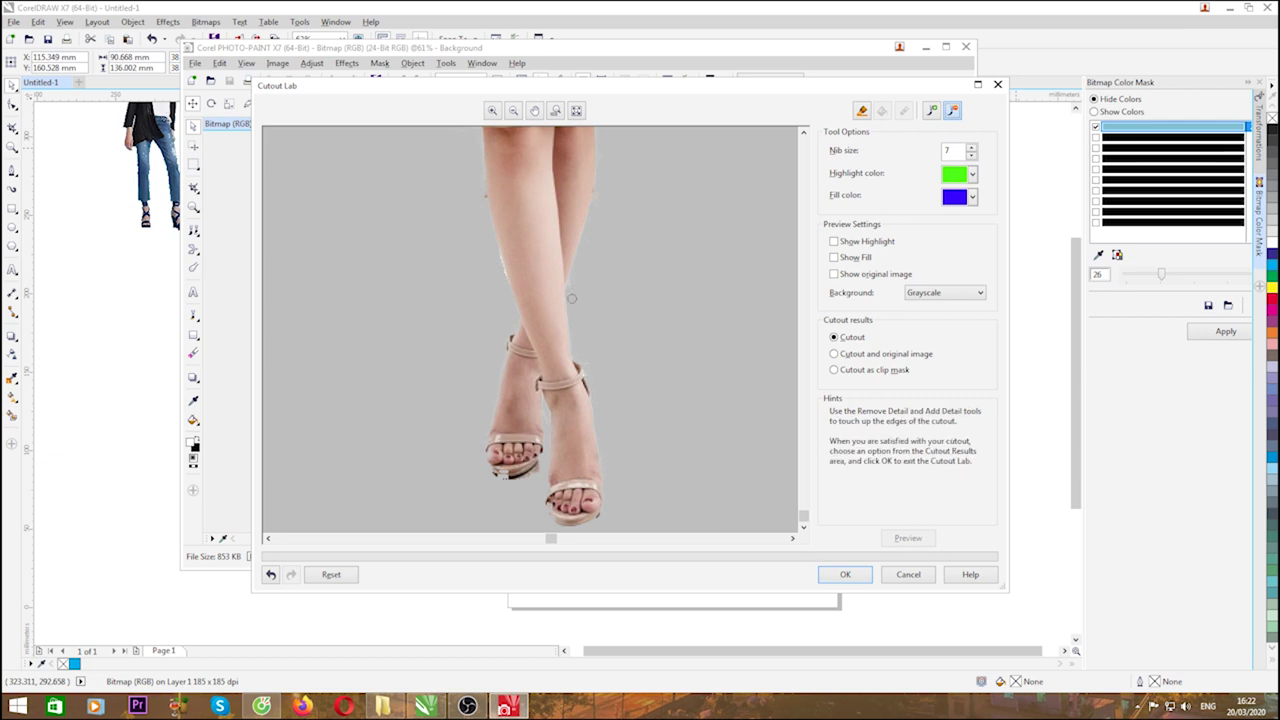
- Restore the missing pixels in the sole of the left sandal with the Add Detail tool
{"action": "scroll", "coordinate": [529, 501], "scroll_direction": "up", "scroll_amount": 2}
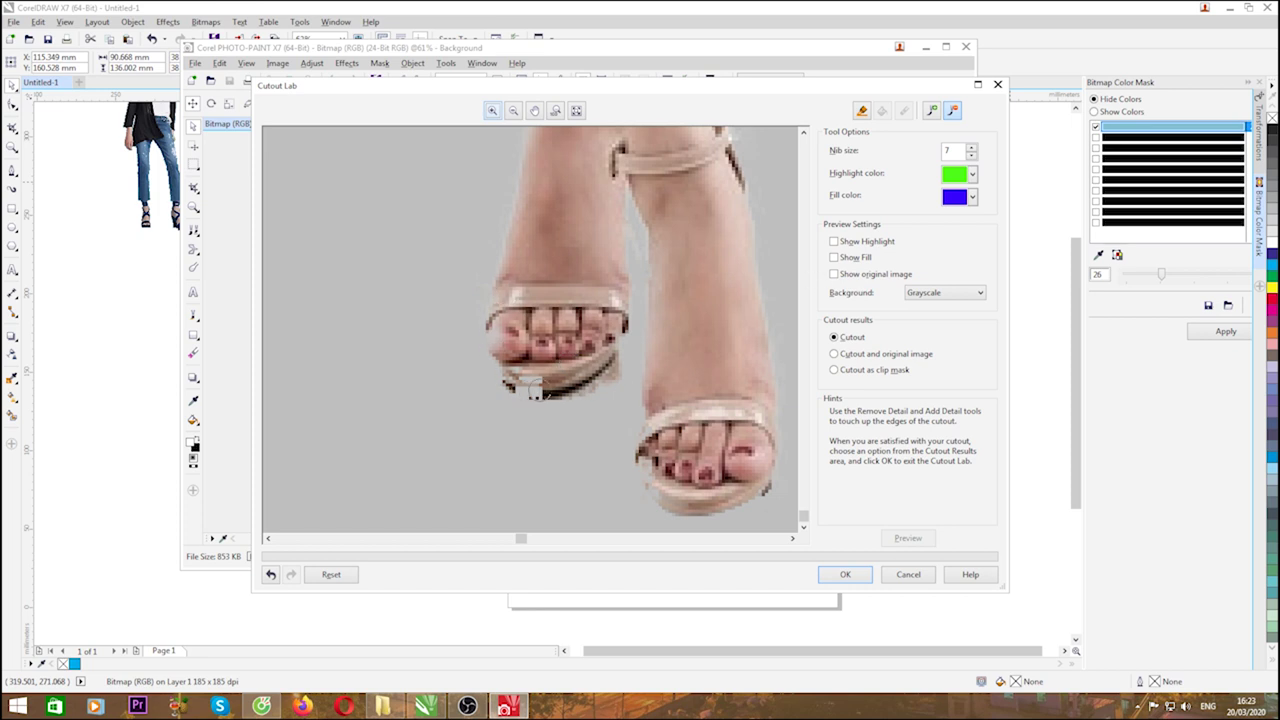
{"action": "left_click", "coordinate": [932, 111]}
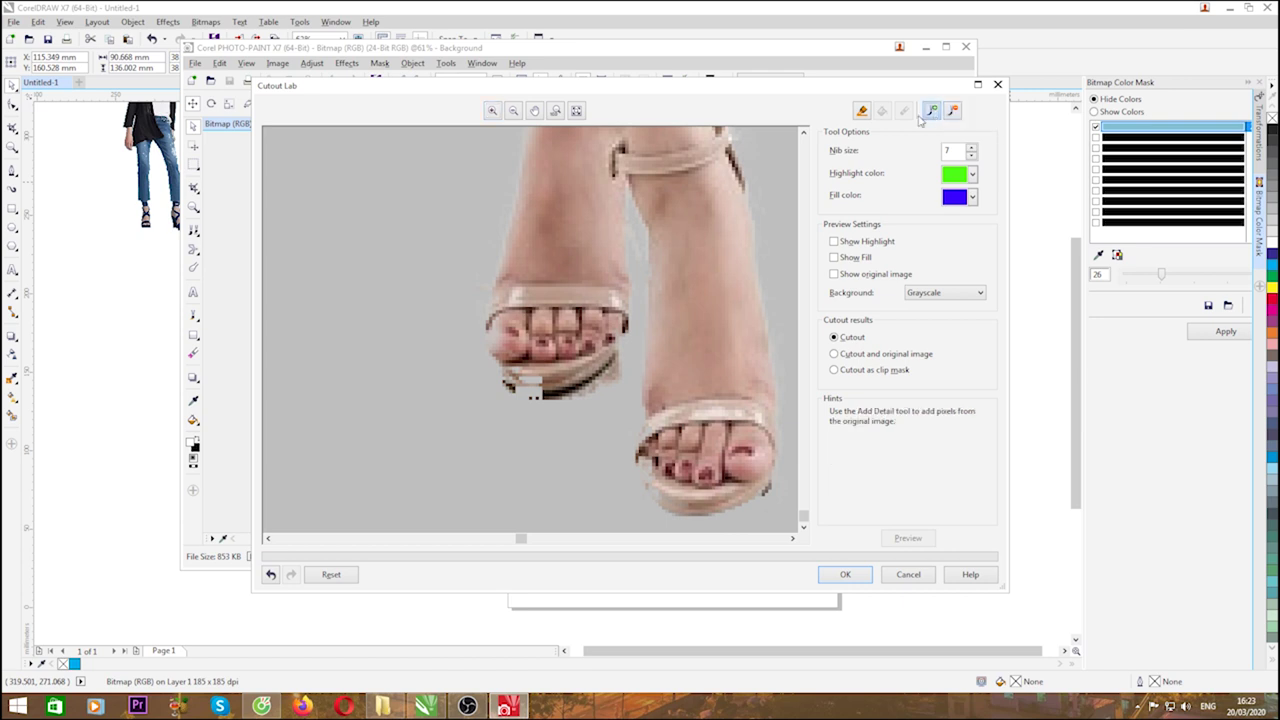
{"action": "mouse_move", "coordinate": [499, 388]}
{"action": "left_mouse_down"}
{"action": "mouse_move", "coordinate": [540, 392]}
{"action": "mouse_move", "coordinate": [512, 388]}
{"action": "mouse_move", "coordinate": [495, 365]}
{"action": "mouse_move", "coordinate": [490, 322]}
{"action": "mouse_move", "coordinate": [518, 390]}
{"action": "mouse_move", "coordinate": [545, 395]}
{"action": "mouse_move", "coordinate": [556, 366]}
{"action": "left_mouse_up"}
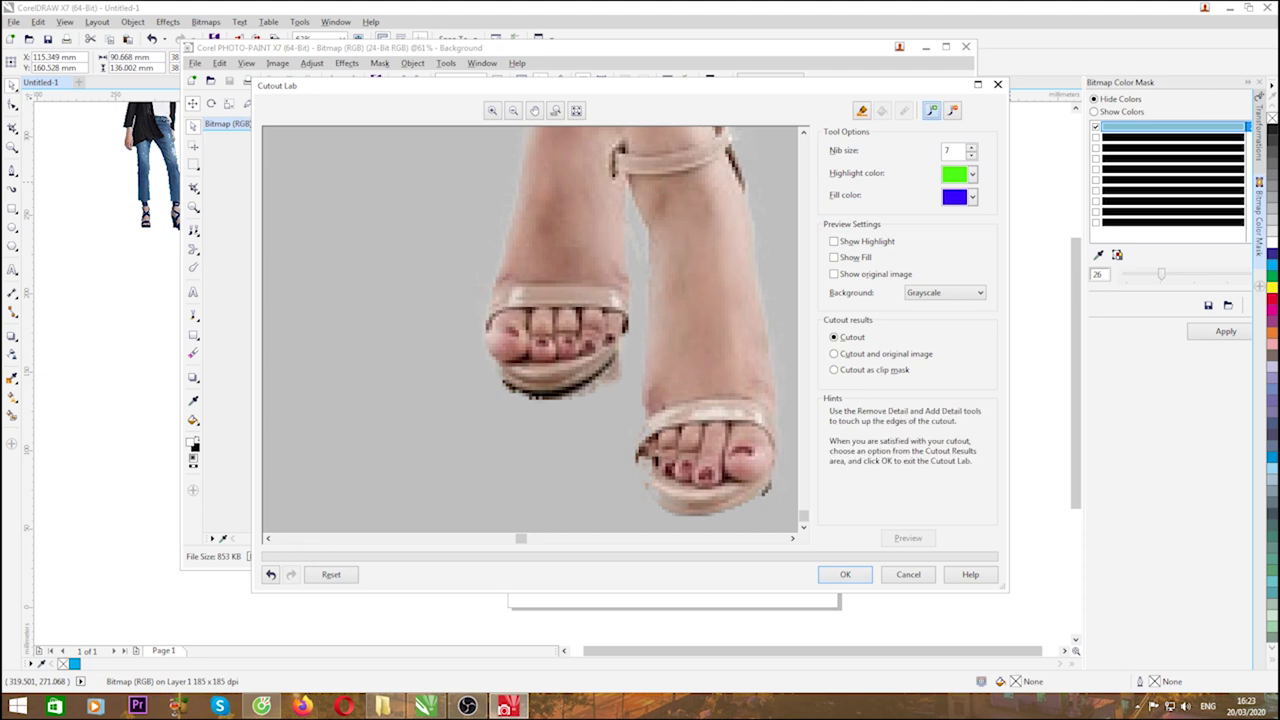
- Restore the missing strap and sole edges of the right sandal with the Add Detail tool at nib size 7
{"action": "left_click", "coordinate": [953, 112]}
{"action": "left_click", "coordinate": [971, 155]}
{"action": "left_click", "coordinate": [971, 147]}
{"action": "left_click", "coordinate": [971, 147]}
{"action": "left_click", "coordinate": [931, 110]}
{"action": "mouse_move", "coordinate": [647, 440]}
{"action": "left_mouse_down"}
{"action": "mouse_move", "coordinate": [633, 467]}
{"action": "mouse_move", "coordinate": [647, 484]}
{"action": "mouse_move", "coordinate": [647, 459]}
{"action": "mouse_move", "coordinate": [669, 495]}
{"action": "left_mouse_up"}
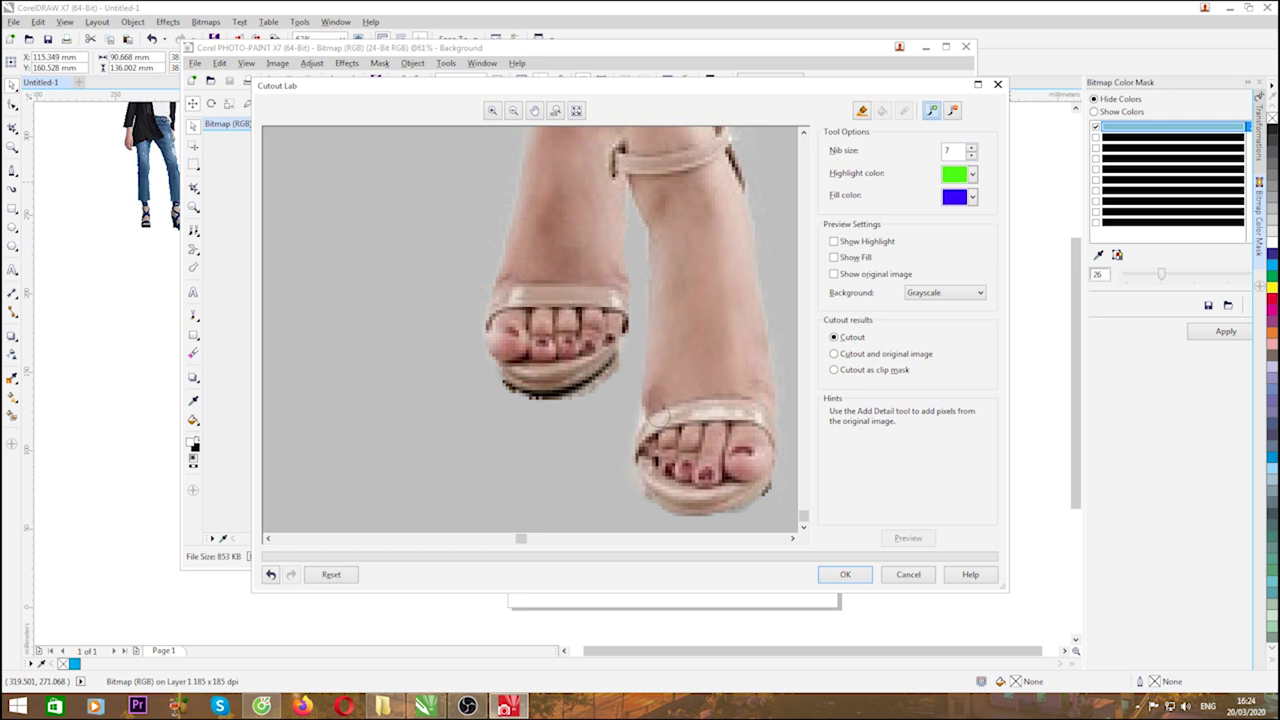
{"action": "left_click_drag", "start_coordinate": [657, 420], "coordinate": [644, 480]}
{"action": "mouse_move", "coordinate": [738, 508]}
{"action": "left_mouse_down"}
{"action": "mouse_move", "coordinate": [700, 516]}
{"action": "mouse_move", "coordinate": [651, 468]}
{"action": "left_mouse_up"}
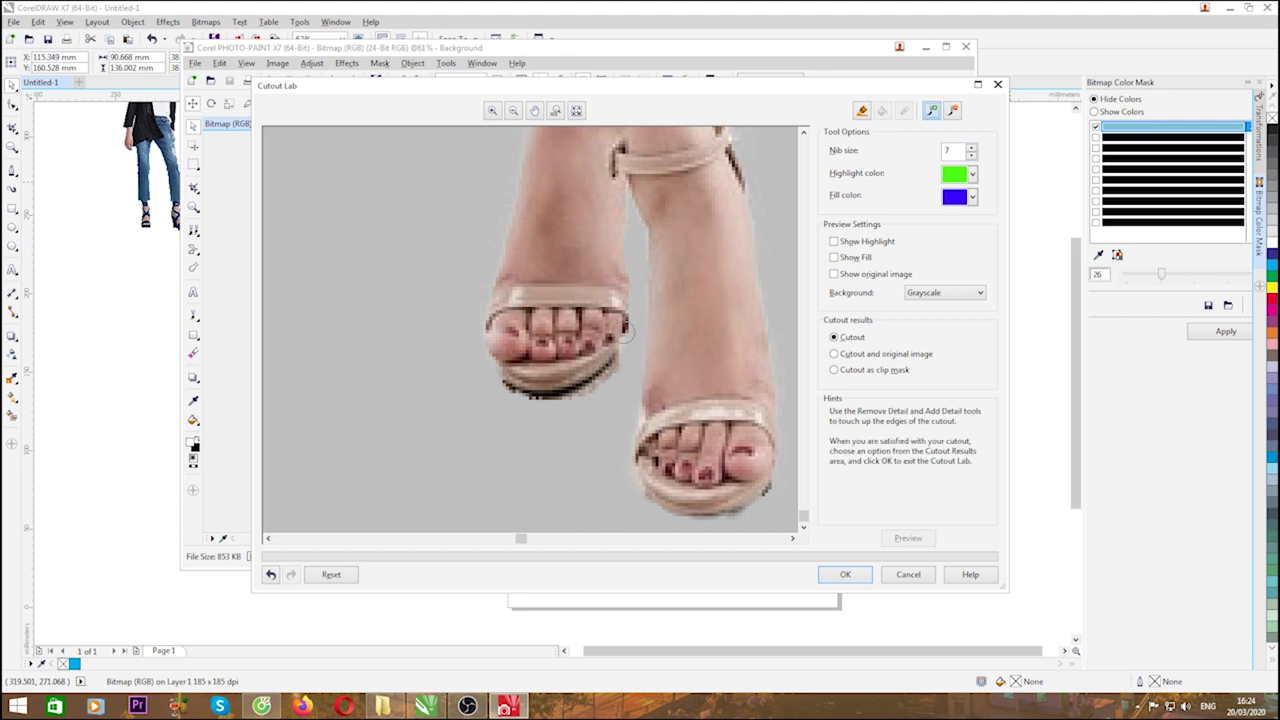
- Select the Remove Detail tool and examine the cutout's edges around the hair, dress and legs
{"action": "scroll", "coordinate": [684, 426], "scroll_direction": "down", "scroll_amount": 5}
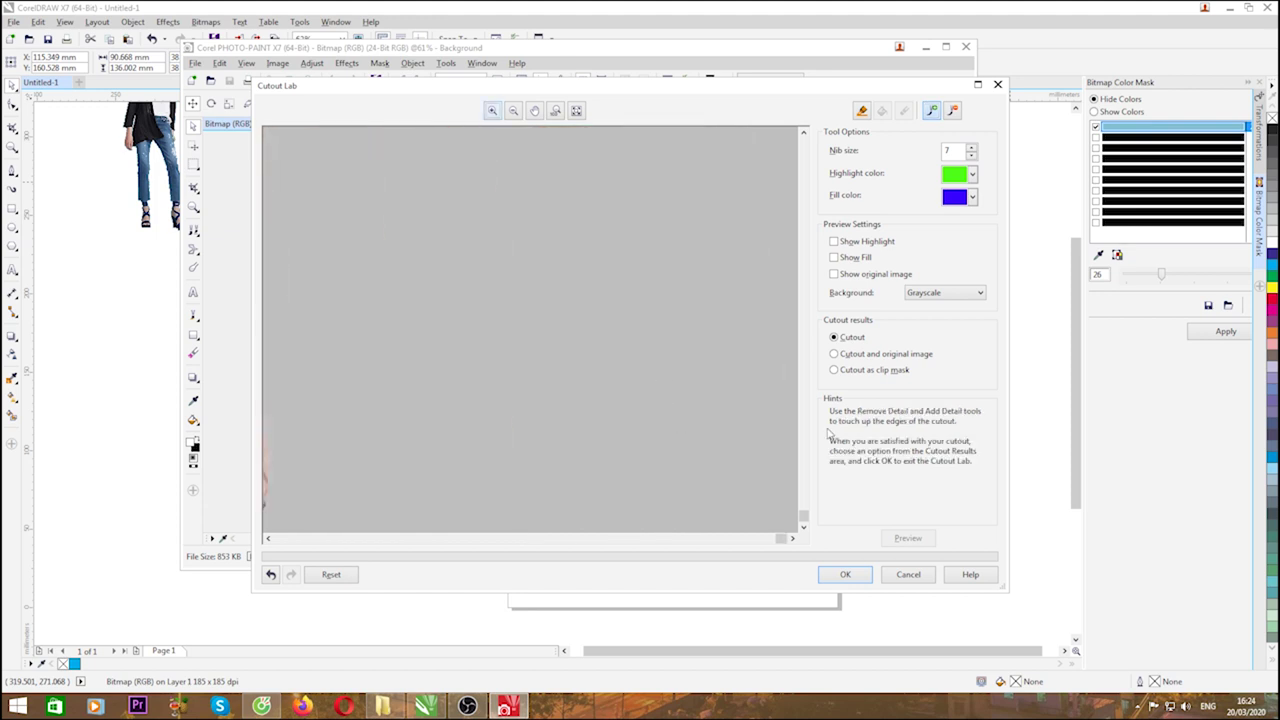
{"action": "left_click", "coordinate": [543, 215]}
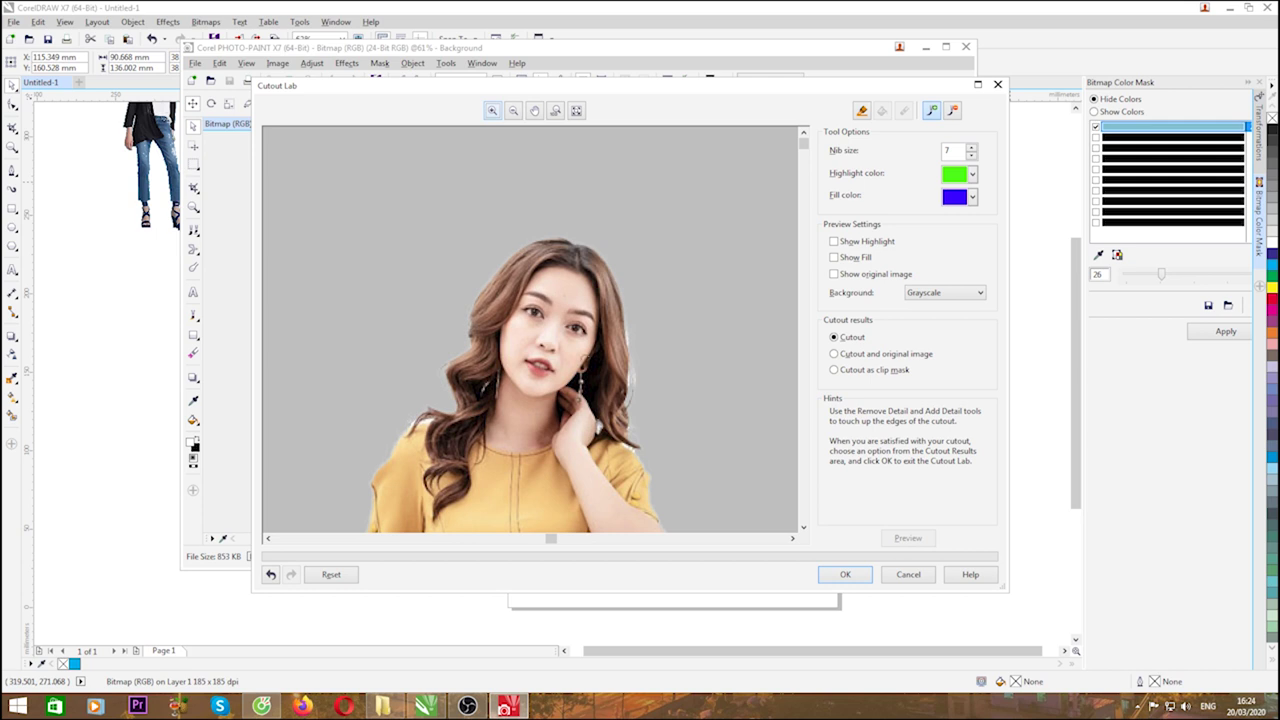
{"action": "left_click", "coordinate": [594, 377]}
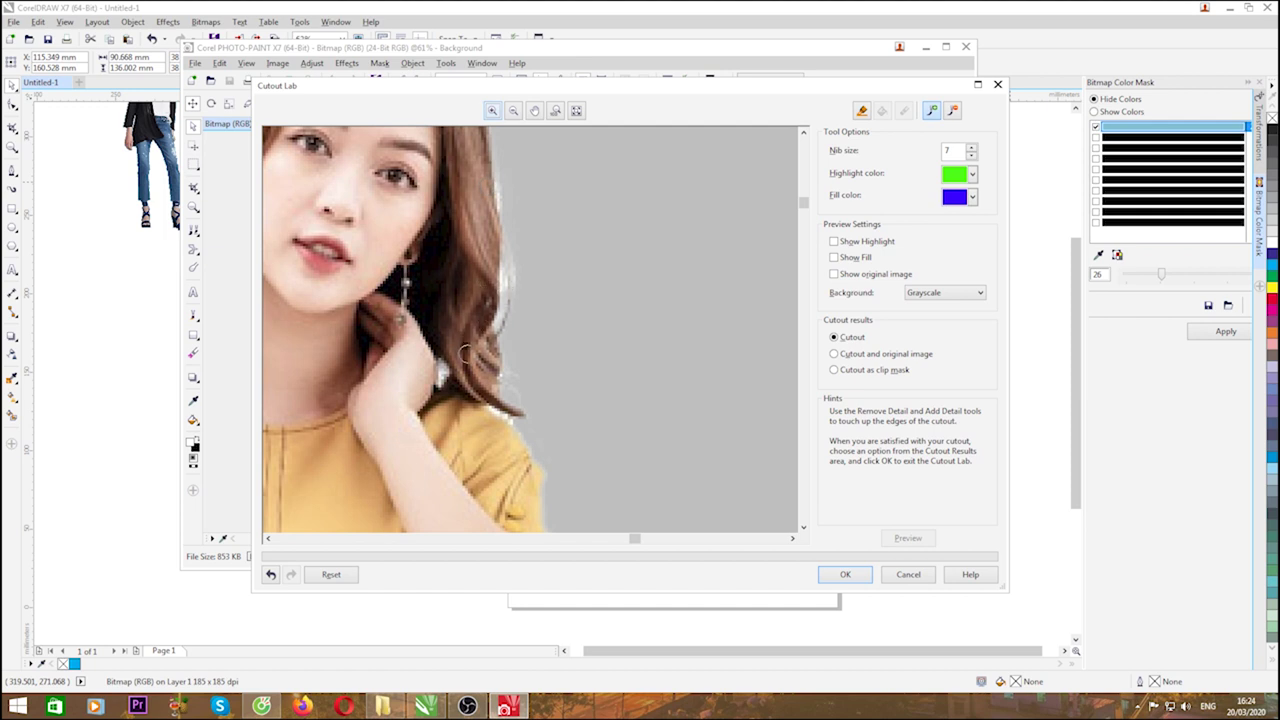
{"action": "left_click", "coordinate": [952, 110]}
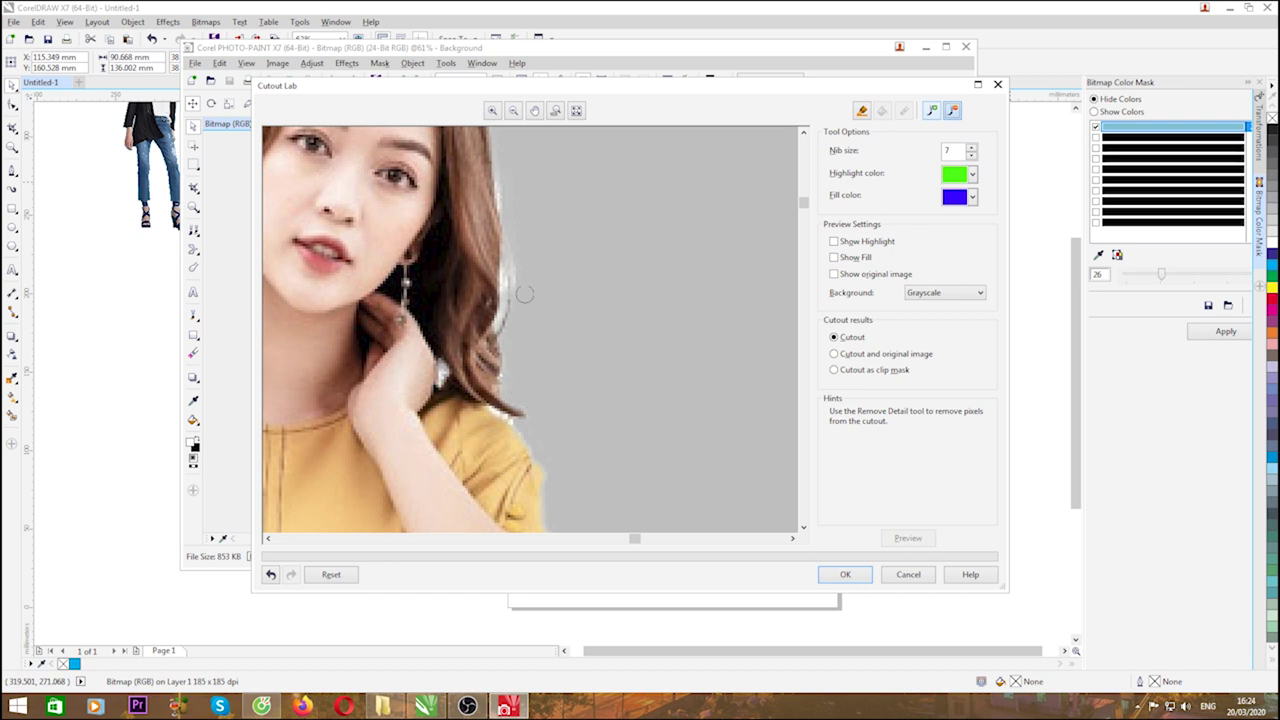
{"action": "scroll", "coordinate": [733, 305], "scroll_direction": "down", "scroll_amount": 2}
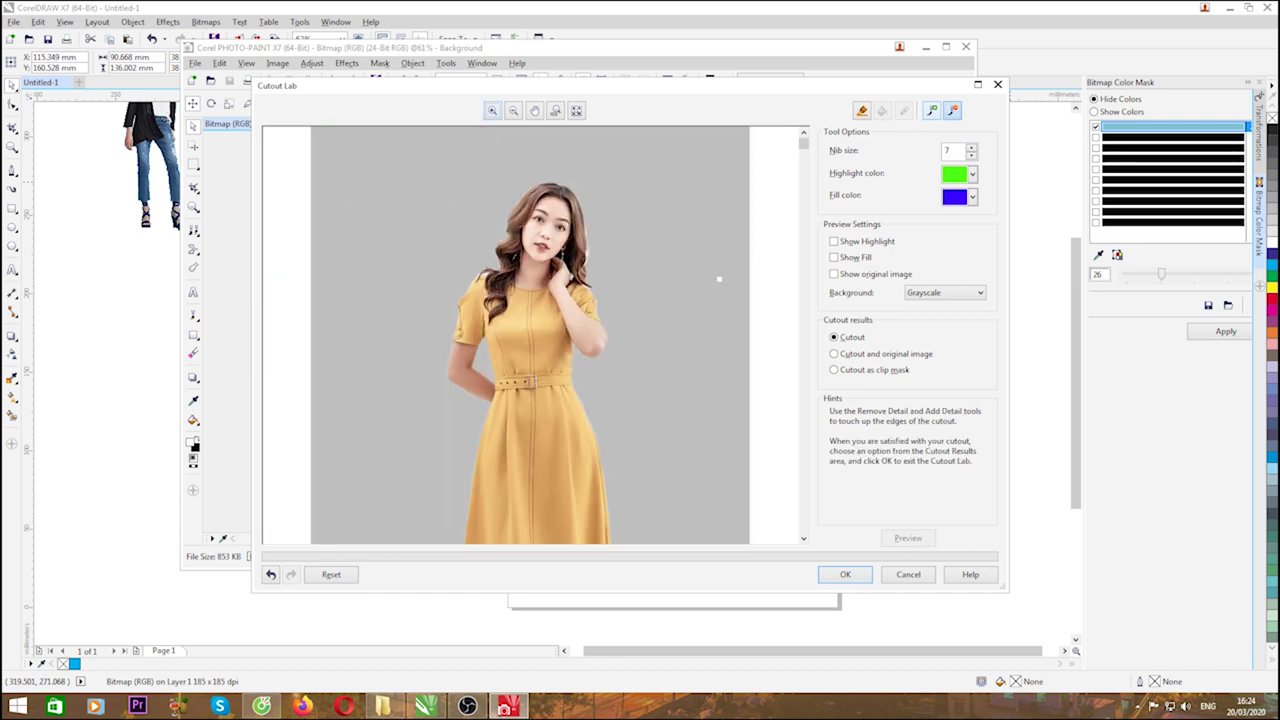
{"action": "scroll", "coordinate": [536, 335], "scroll_direction": "down", "scroll_amount": 1}
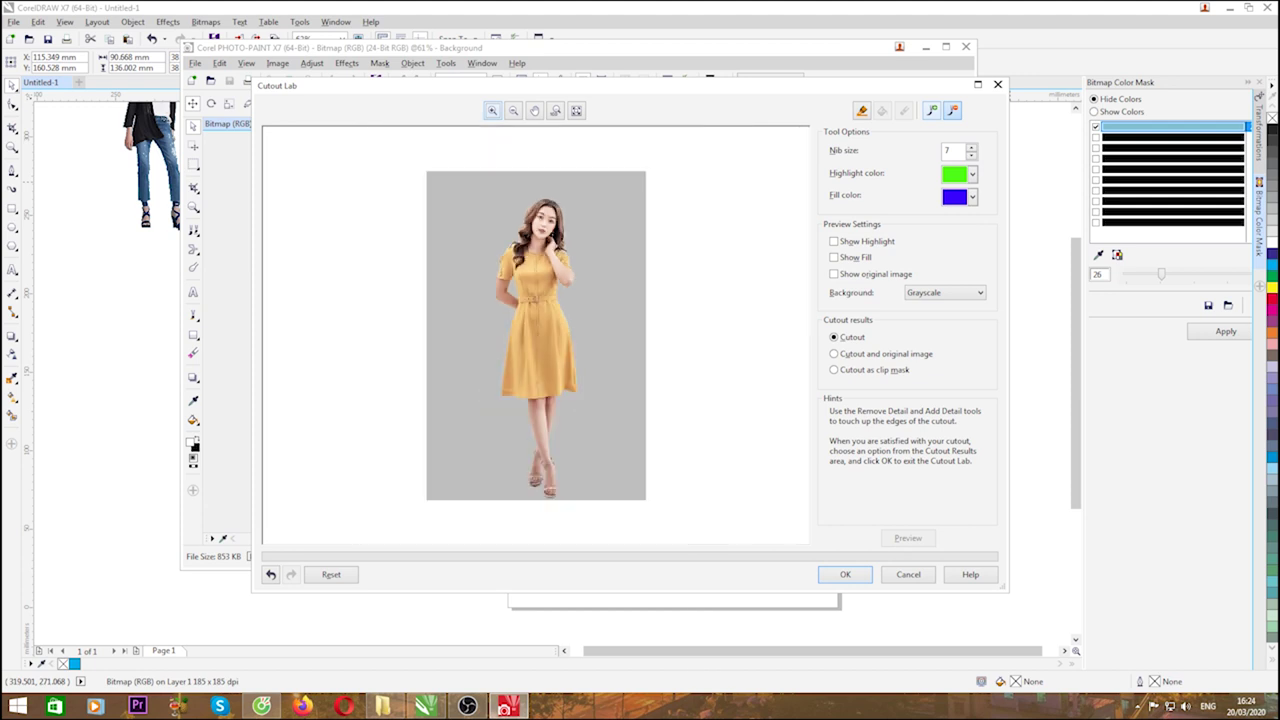
{"action": "scroll", "coordinate": [516, 493], "scroll_direction": "up", "scroll_amount": 3}
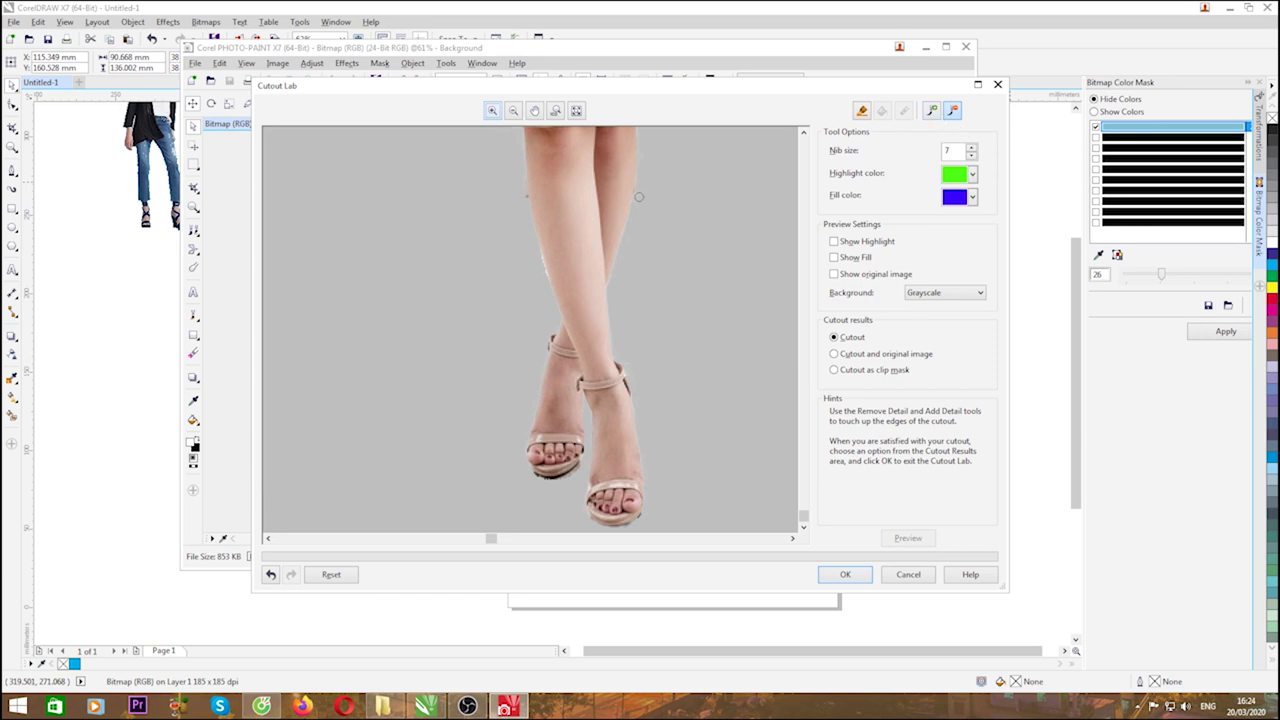
{"action": "scroll", "coordinate": [639, 196], "scroll_direction": "down", "scroll_amount": 3}
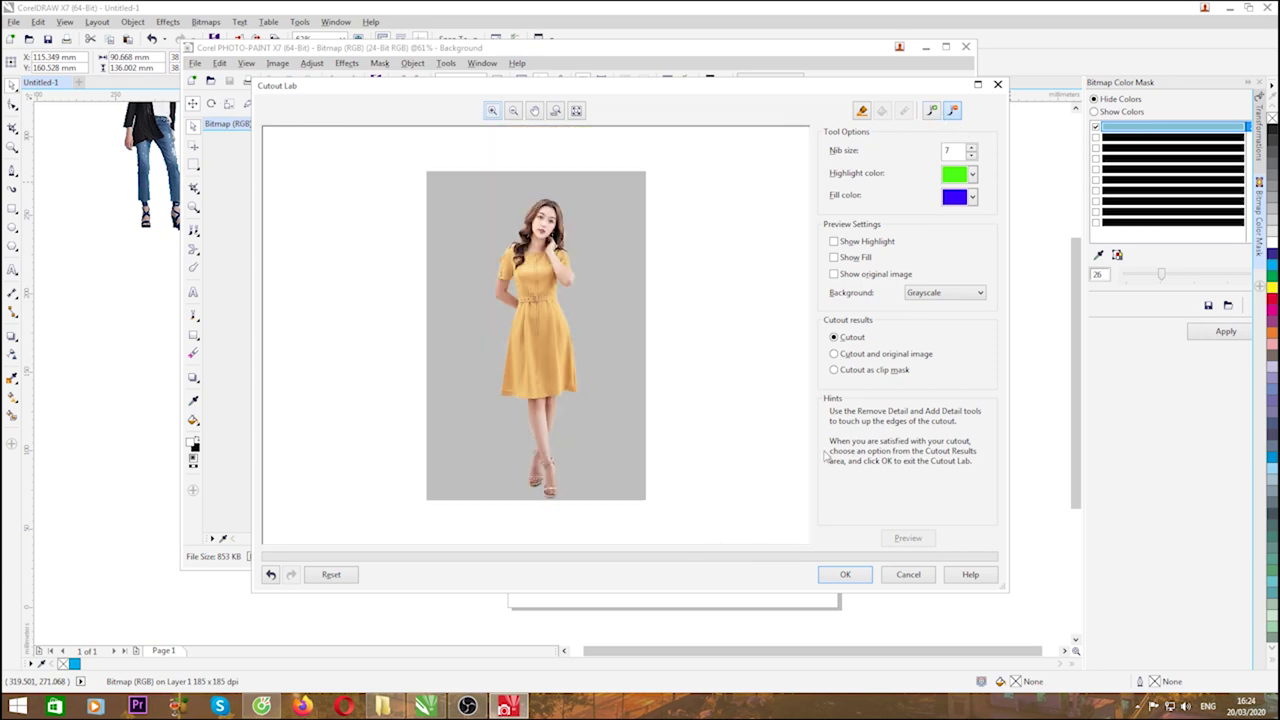
- Accept the Cutout Lab result and move the PHOTO-PAINT window aside to uncover the CorelDRAW page
{"action": "left_click", "coordinate": [845, 574]}
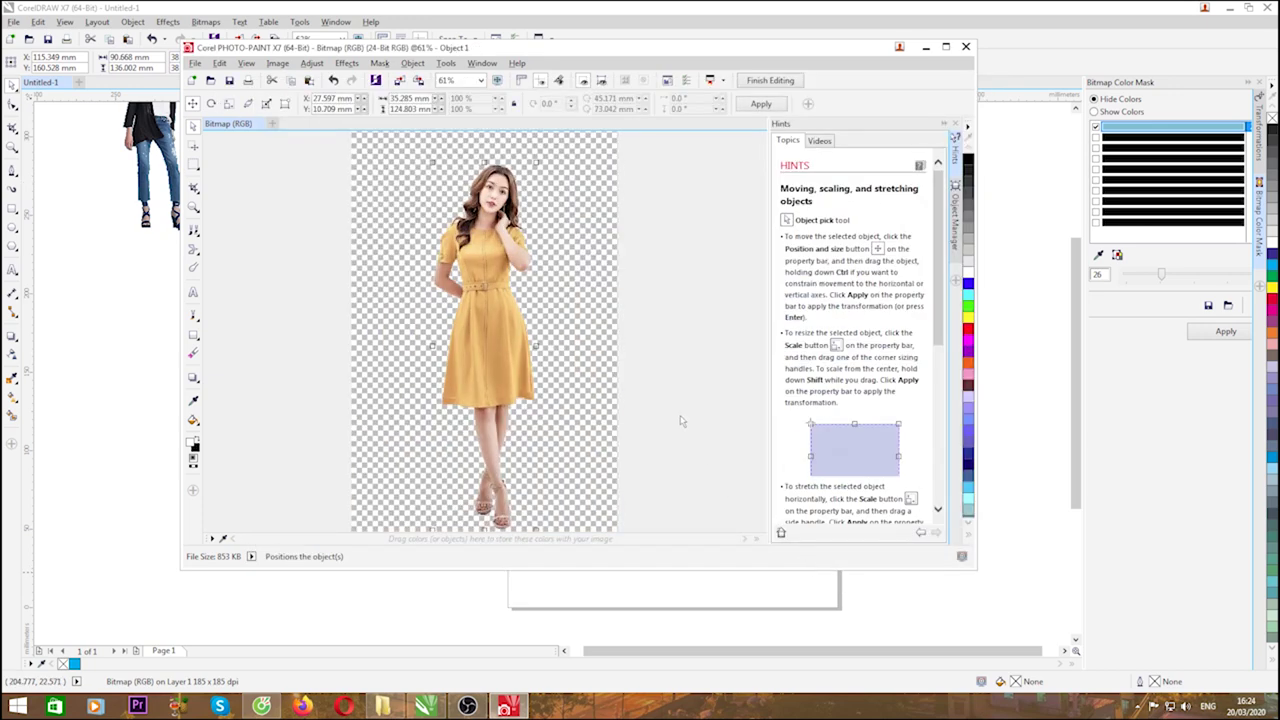
{"action": "scroll", "coordinate": [679, 303], "scroll_direction": "down", "scroll_amount": 1}
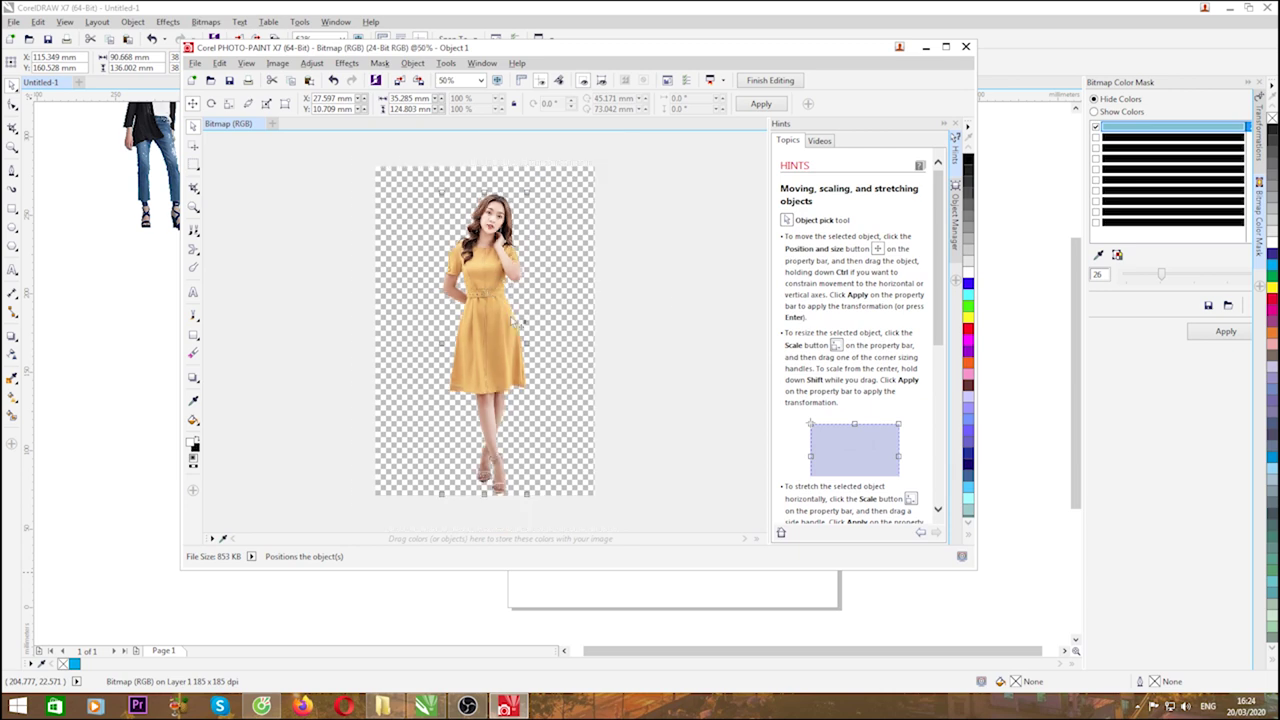
{"action": "left_click", "coordinate": [123, 409]}
{"action": "left_click", "coordinate": [522, 706]}
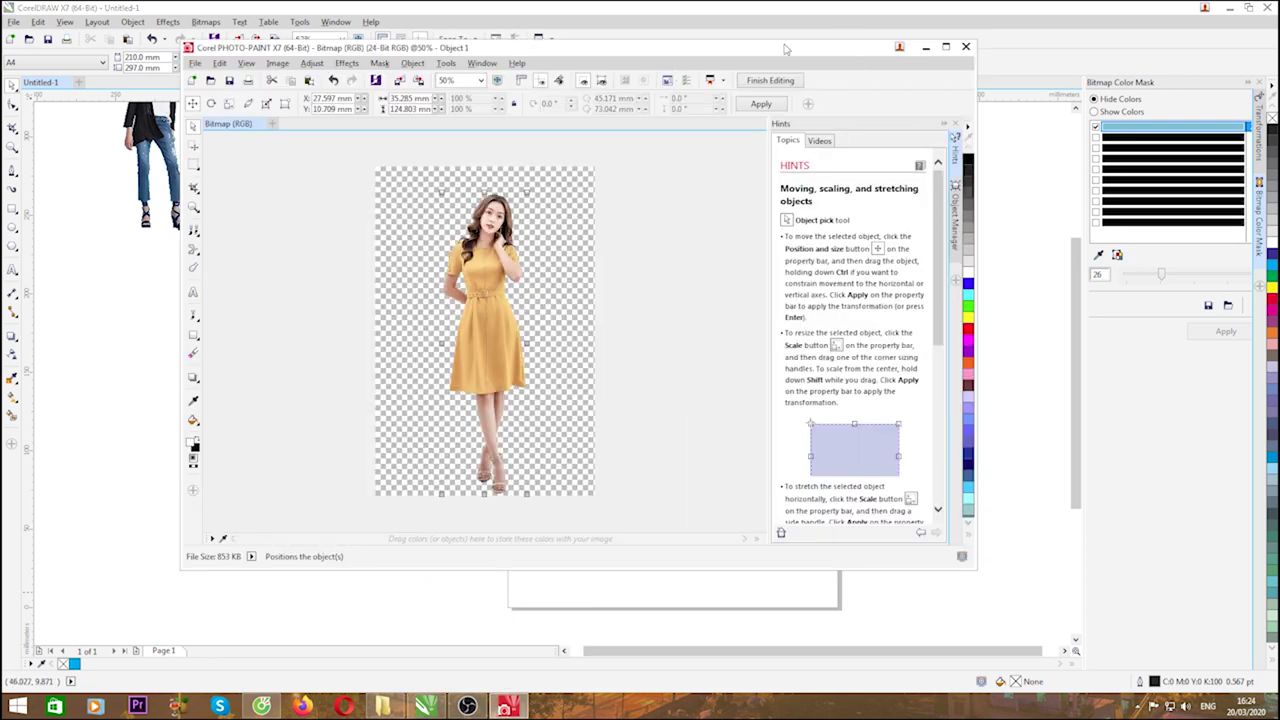
{"action": "mouse_move", "coordinate": [770, 49]}
{"action": "left_mouse_down"}
{"action": "mouse_move", "coordinate": [1011, 69]}
{"action": "mouse_move", "coordinate": [1144, 43]}
{"action": "left_mouse_up"}
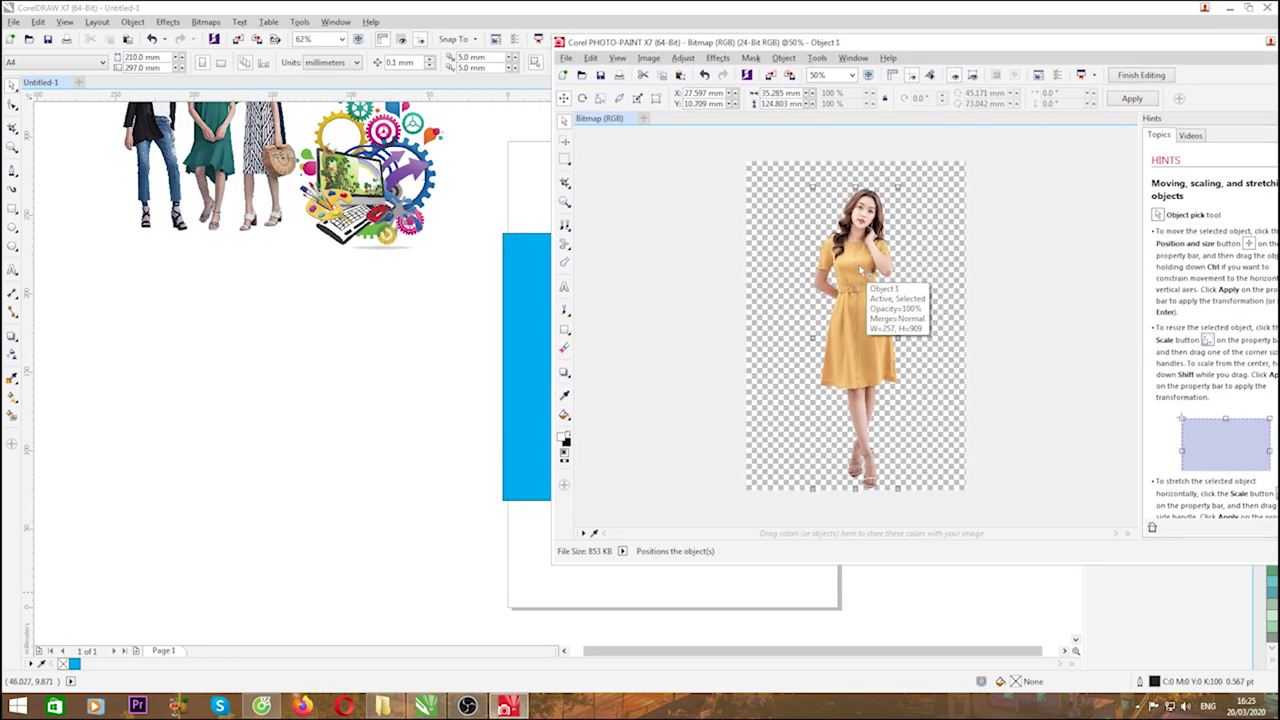
- Try to place a copy of the cutout woman from PHOTO-PAINT directly on the blue rectangle in CorelDRAW, and undo it
{"action": "left_click_drag", "start_coordinate": [862, 272], "coordinate": [326, 366]}
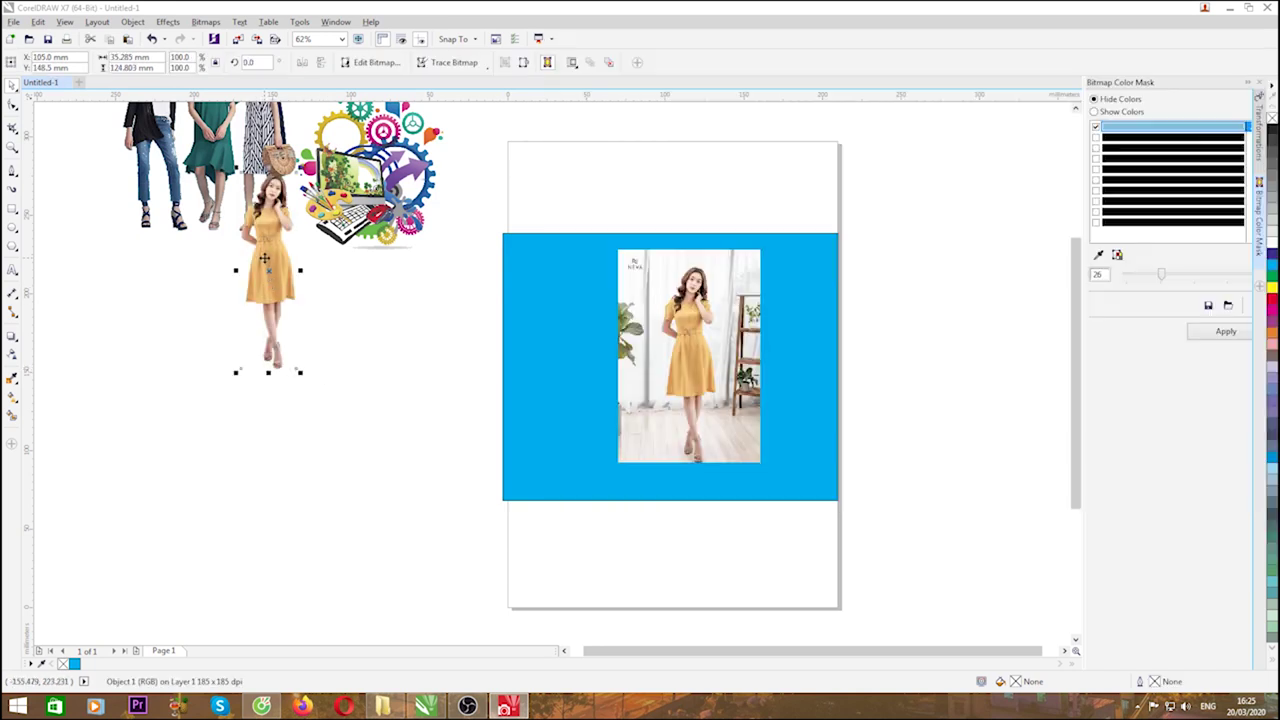
{"action": "left_click", "coordinate": [254, 248]}
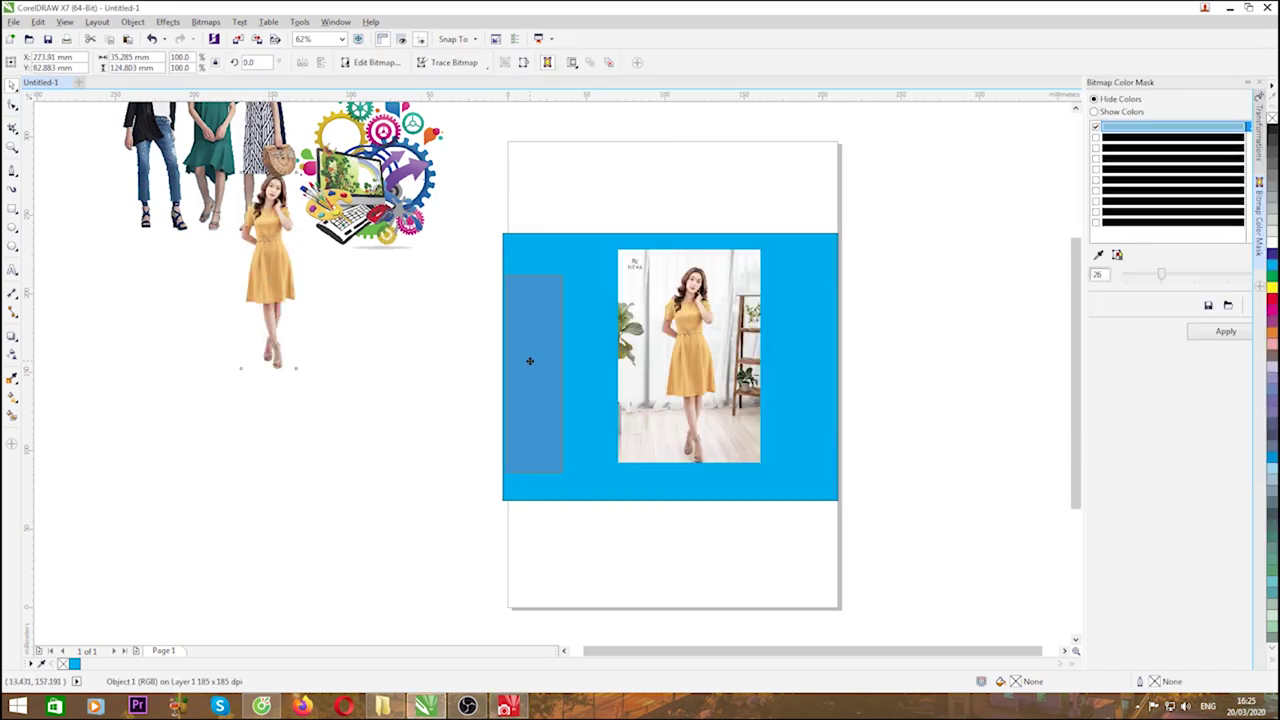
{"action": "left_click_drag", "start_coordinate": [530, 361], "coordinate": [534, 374]}
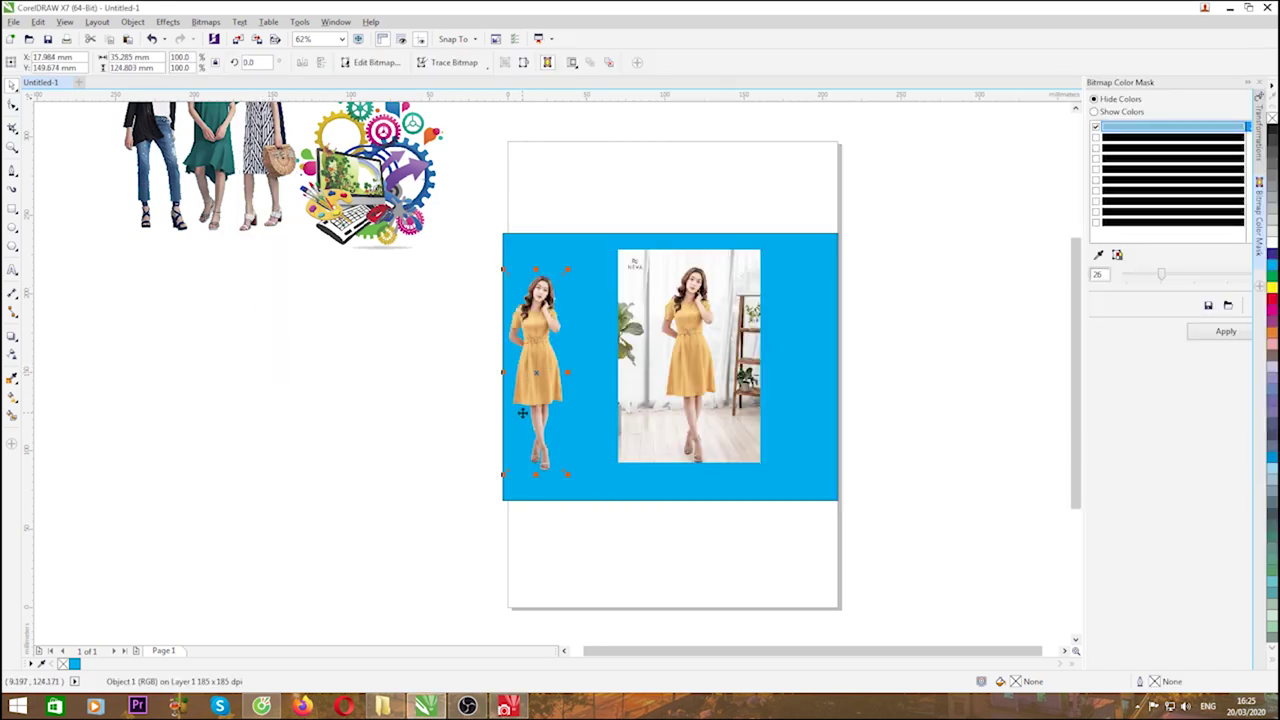
{"action": "key", "text": "ctrl+z"}
{"action": "key", "text": "ctrl+z"}
{"action": "key", "text": "ctrl+z"}
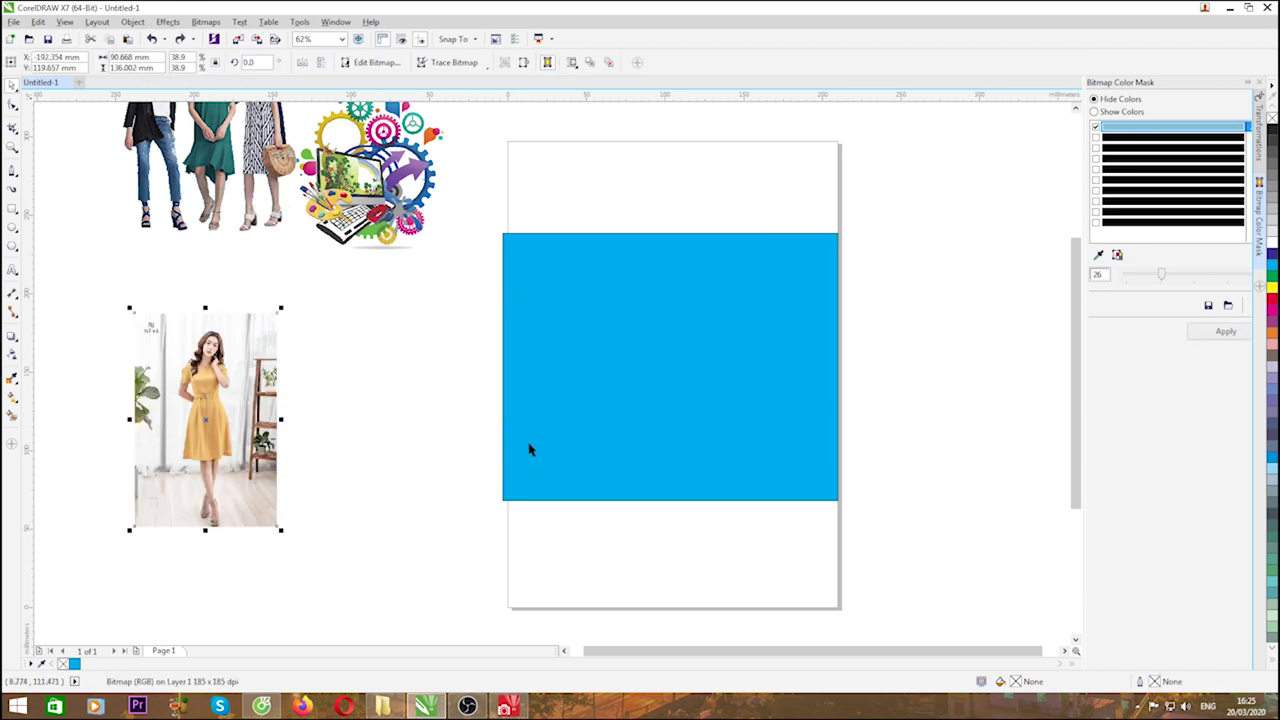
- Save the edited bitmap in PHOTO-PAINT to update the CorelDRAW picture and move the cutout woman onto the blue rectangle
{"action": "left_click", "coordinate": [508, 706]}
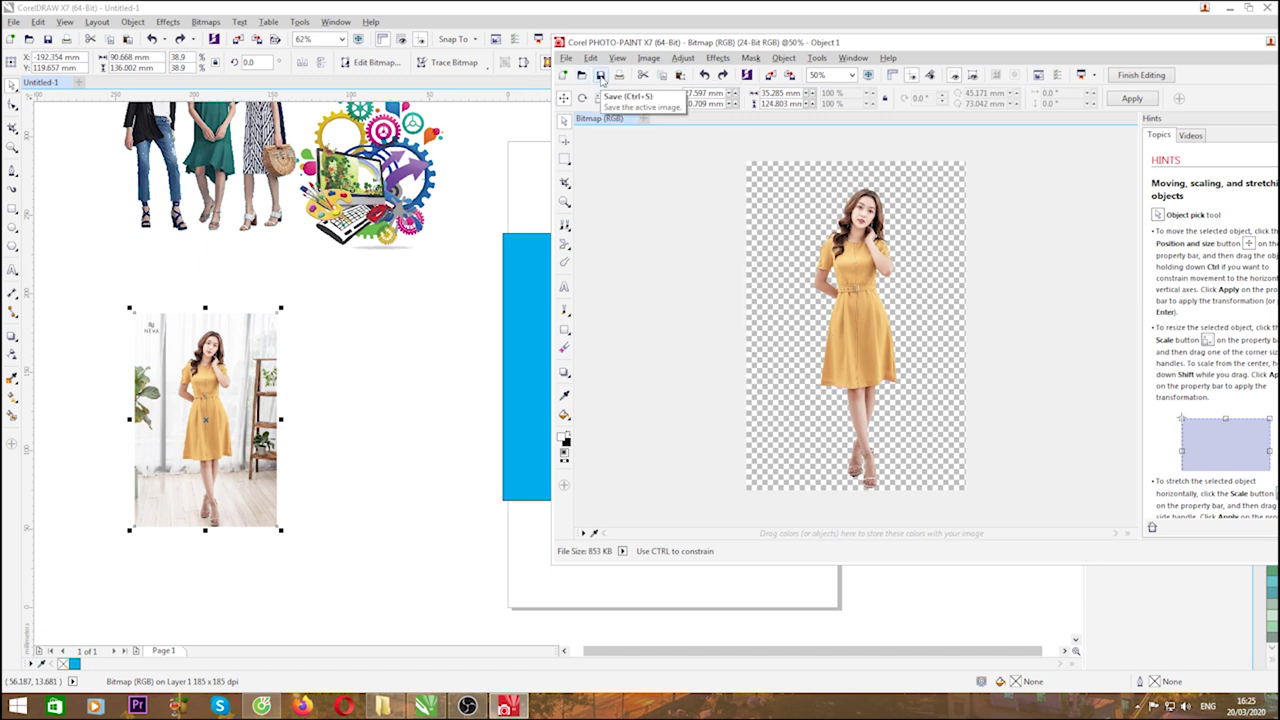
{"action": "left_click", "coordinate": [600, 77]}
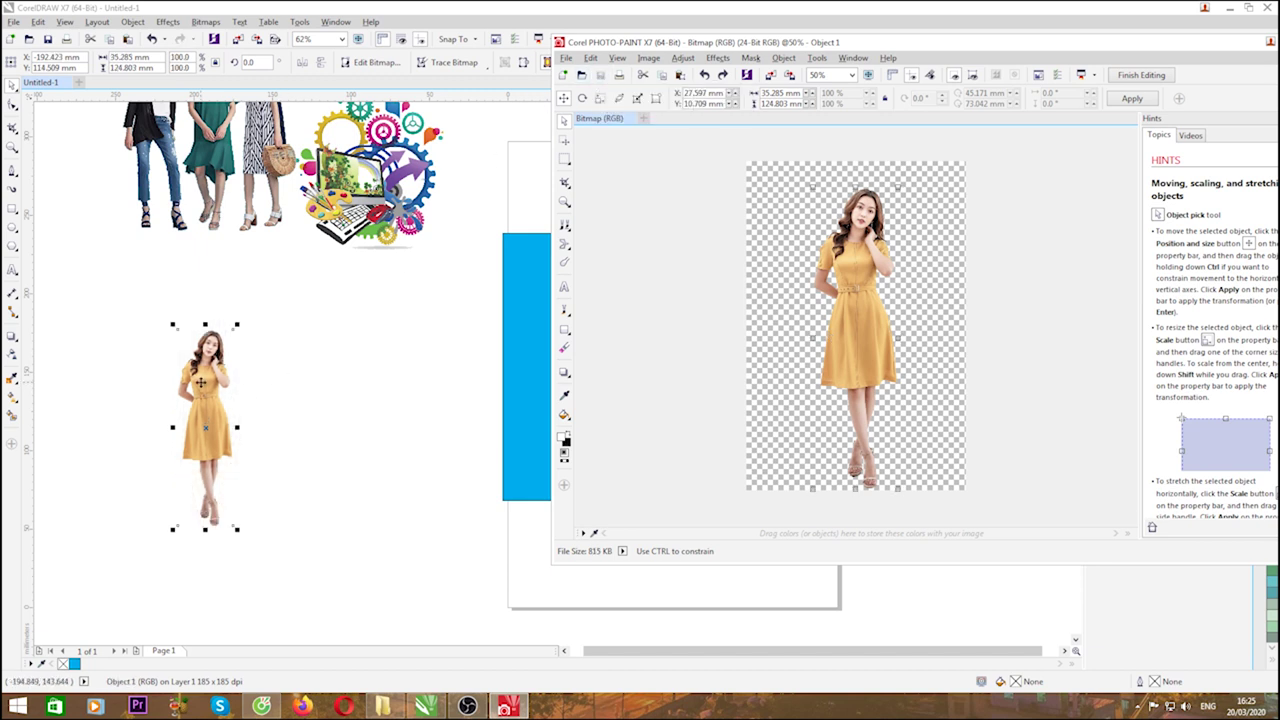
{"action": "left_click", "coordinate": [524, 310]}
{"action": "left_click_drag", "start_coordinate": [524, 310], "coordinate": [578, 312]}
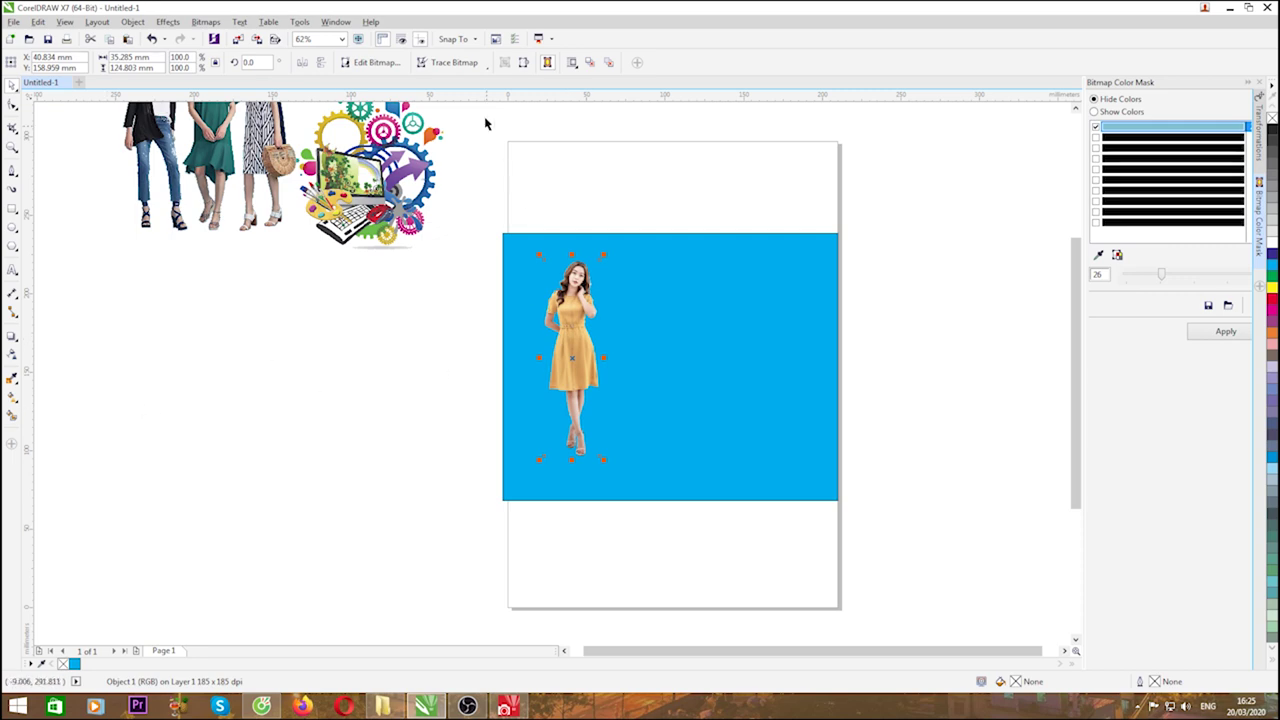
- Shift the cutout woman to the left end of the blue rectangle and enlarge her proportionally to about 41 × 146 mm
{"action": "scroll", "coordinate": [584, 353], "scroll_direction": "up", "scroll_amount": 4}
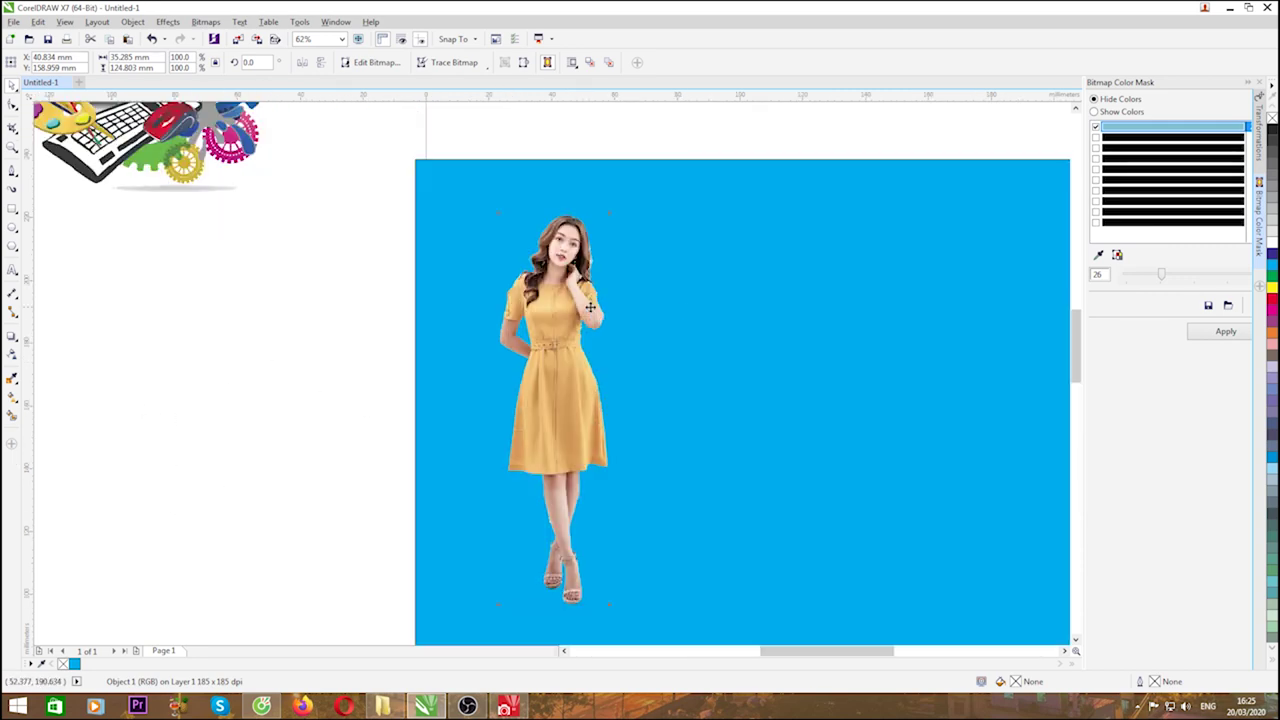
{"action": "scroll", "coordinate": [520, 278], "scroll_direction": "down", "scroll_amount": 6}
{"action": "scroll", "coordinate": [520, 330], "scroll_direction": "up", "scroll_amount": 5}
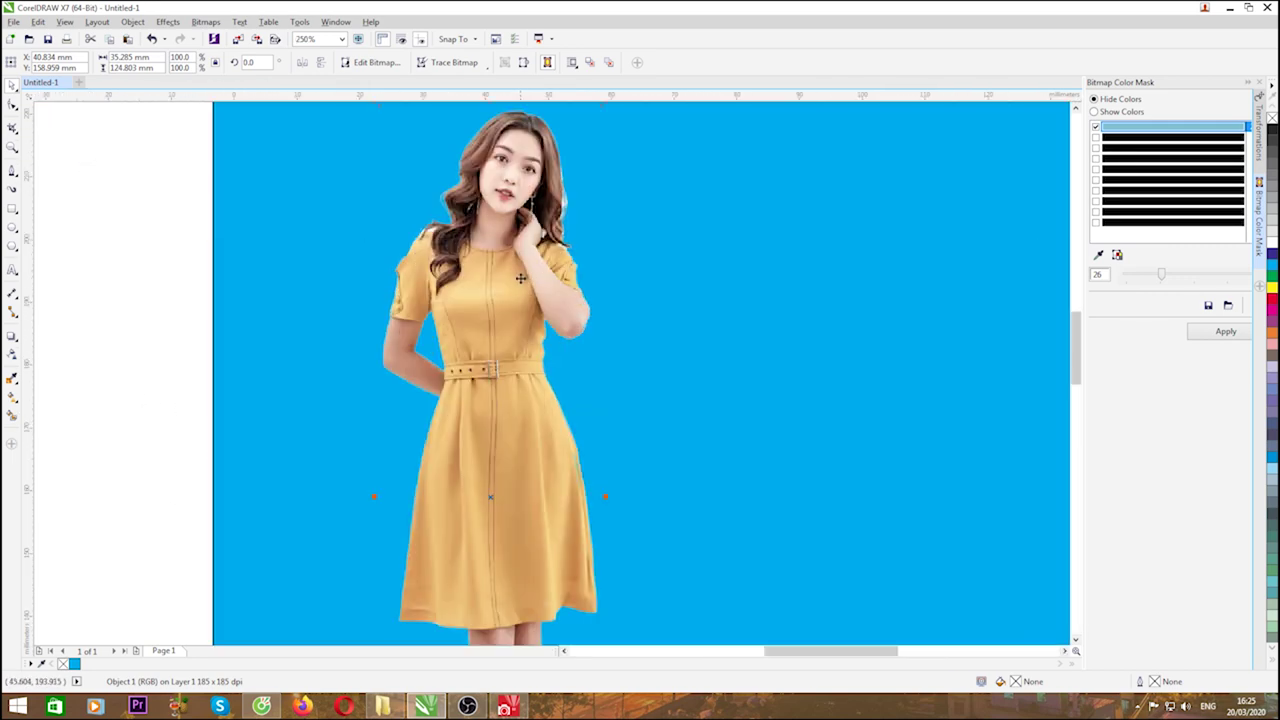
{"action": "scroll", "coordinate": [484, 570], "scroll_direction": "down", "scroll_amount": 2}
{"action": "scroll", "coordinate": [484, 570], "scroll_direction": "down", "scroll_amount": 2}
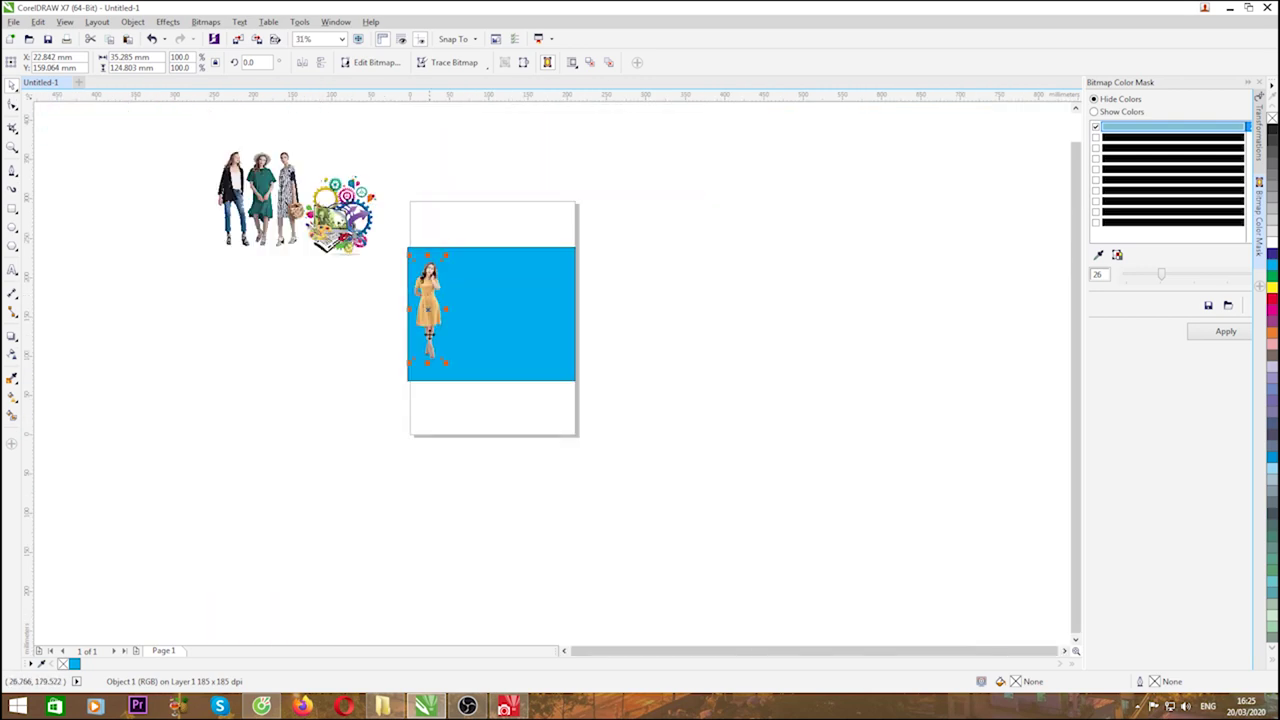
{"action": "left_click_drag", "start_coordinate": [443, 366], "coordinate": [450, 378]}
{"action": "scroll", "coordinate": [447, 318], "scroll_direction": "up", "scroll_amount": 2}
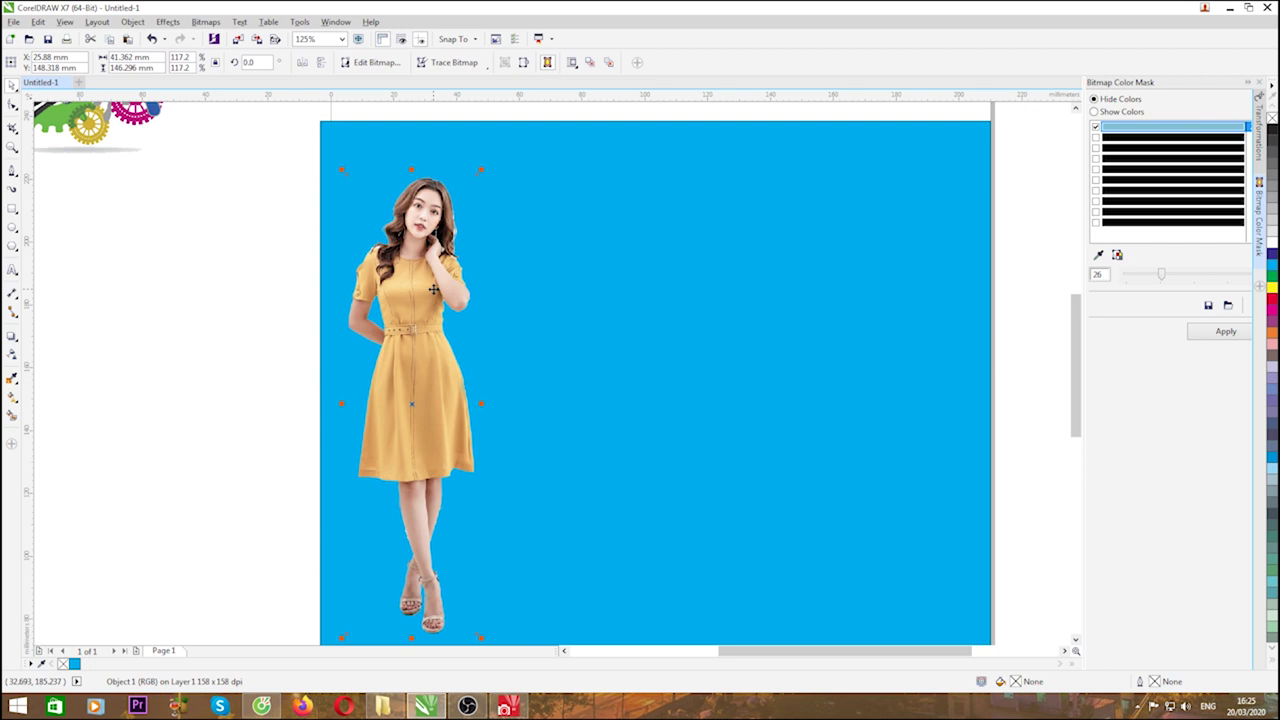
- Bring the PHOTO-PAINT window fully into view and close it to return to the CorelDRAW drawing
{"action": "double_click", "coordinate": [433, 289]}
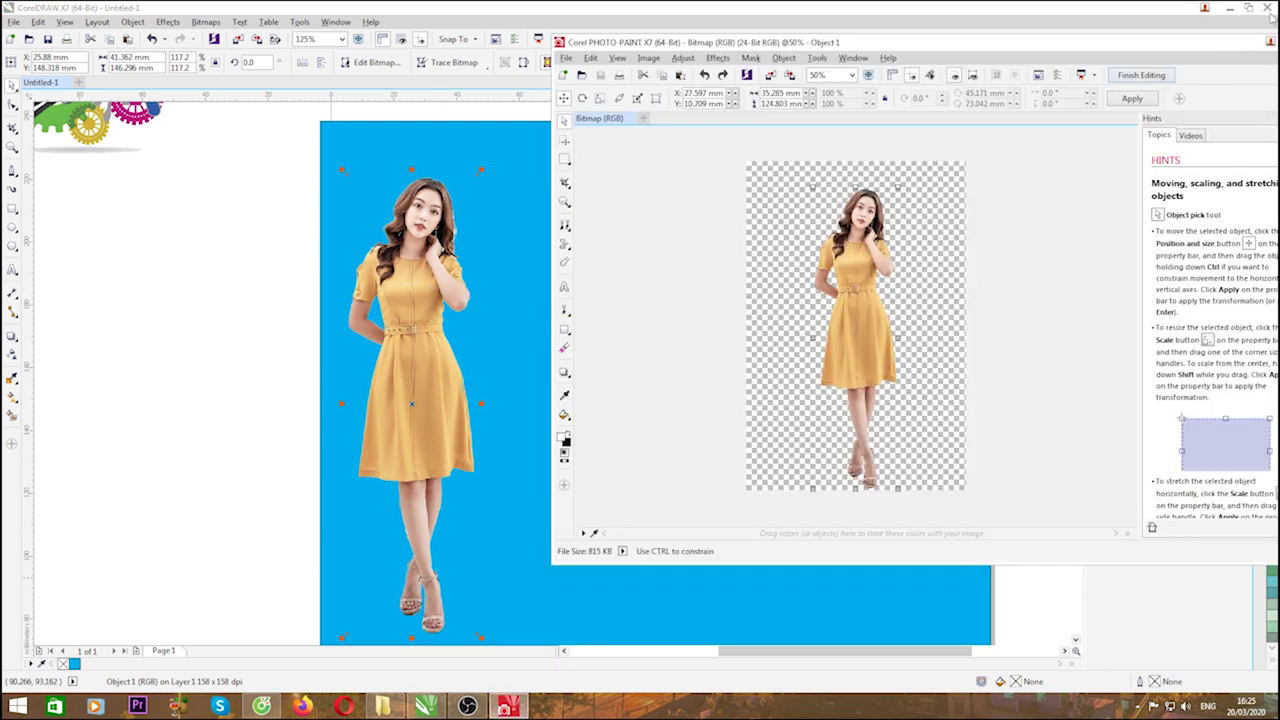
{"action": "double_click", "coordinate": [1106, 46]}
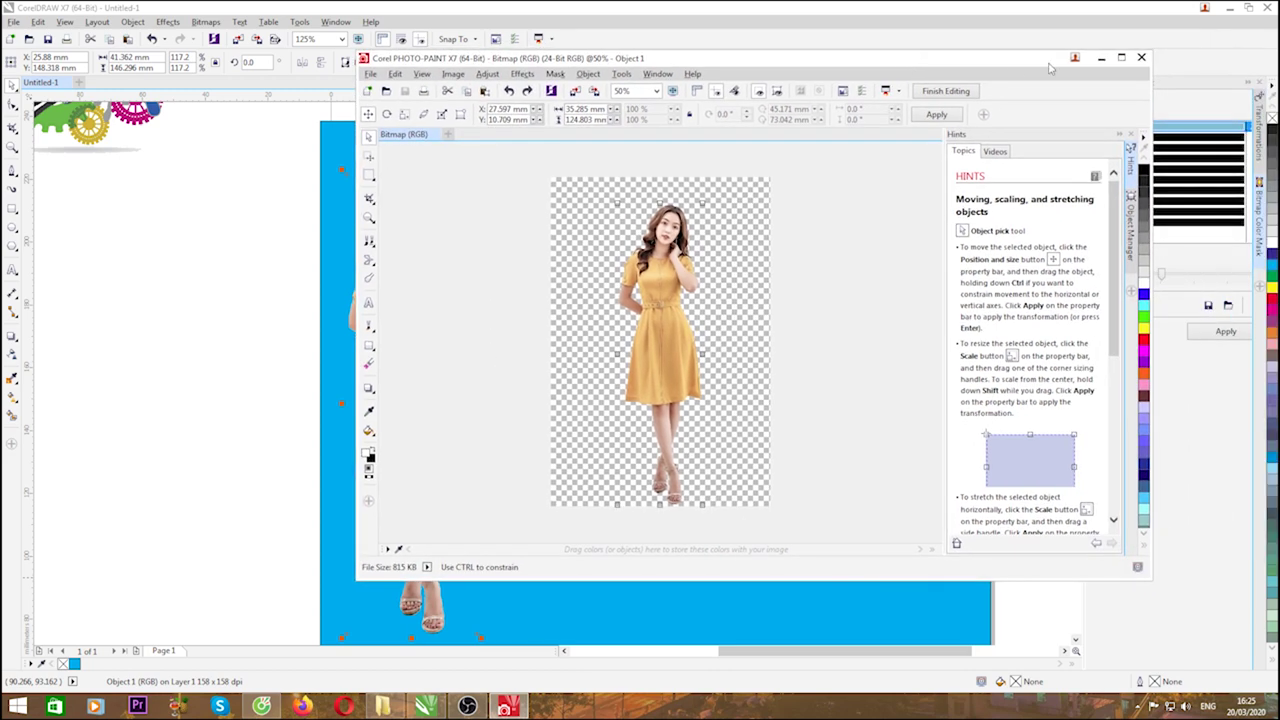
{"action": "left_click", "coordinate": [1141, 57]}
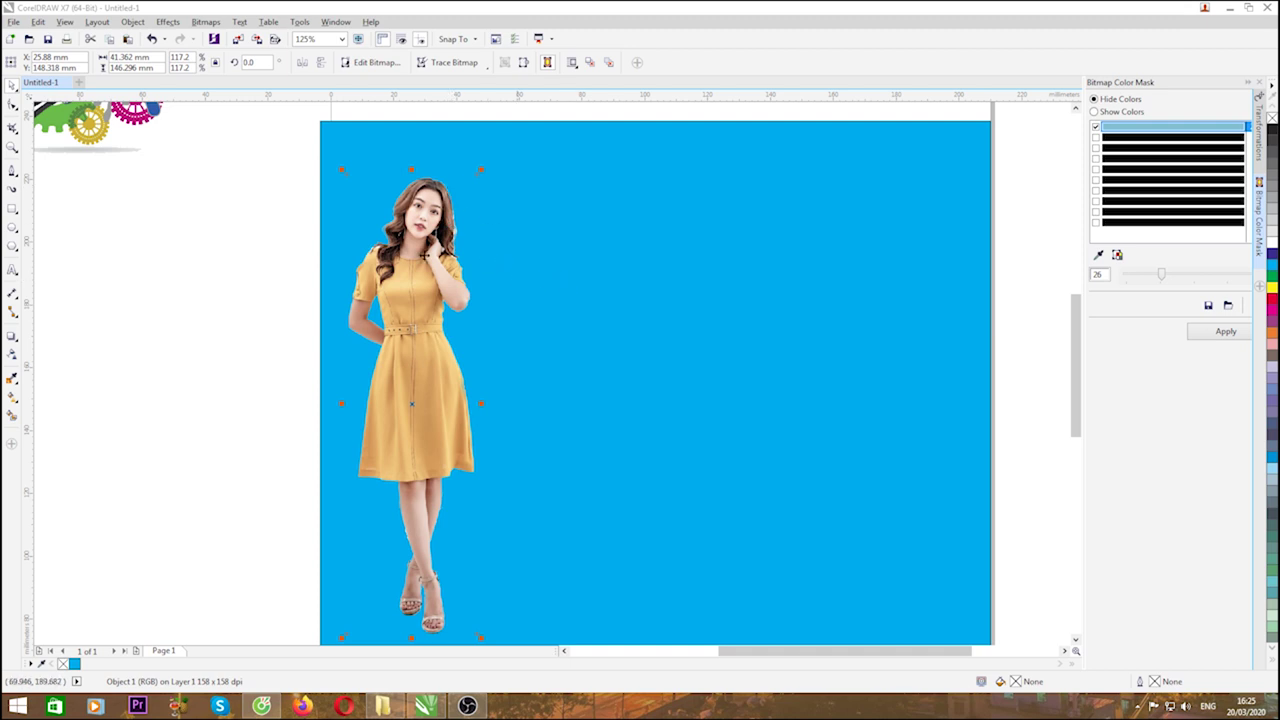
- Select the three models, the gear graphic, the cutout woman and the blue rectangle together
{"action": "key", "text": "Escape"}
{"action": "scroll", "coordinate": [623, 271], "scroll_direction": "down", "scroll_amount": 2}
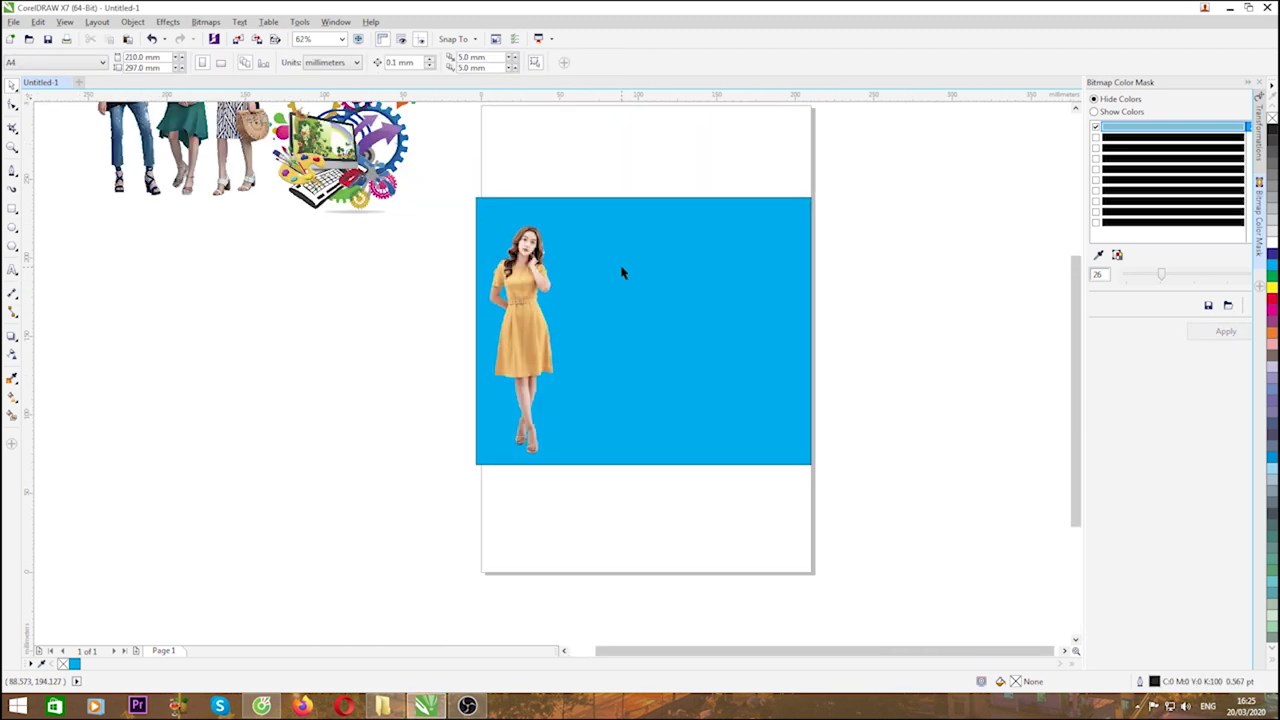
{"action": "scroll", "coordinate": [623, 290], "scroll_direction": "down", "scroll_amount": 1}
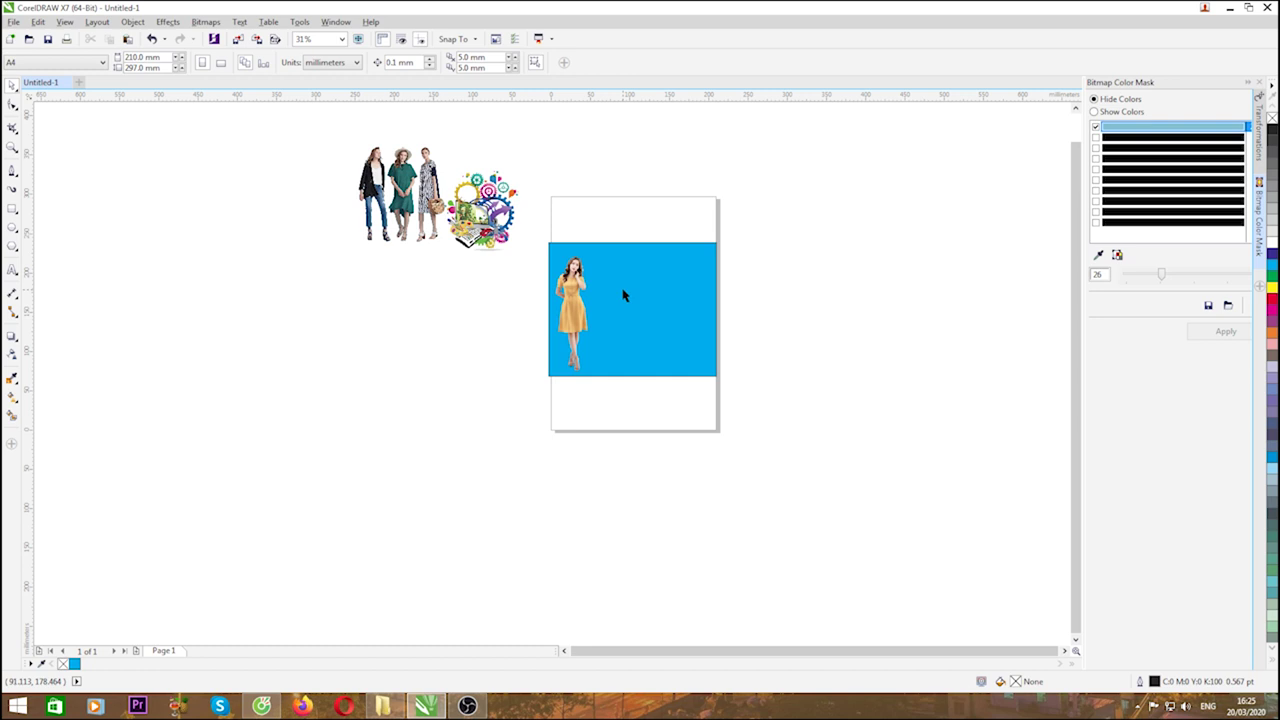
{"action": "left_click_drag", "start_coordinate": [325, 122], "coordinate": [797, 420]}
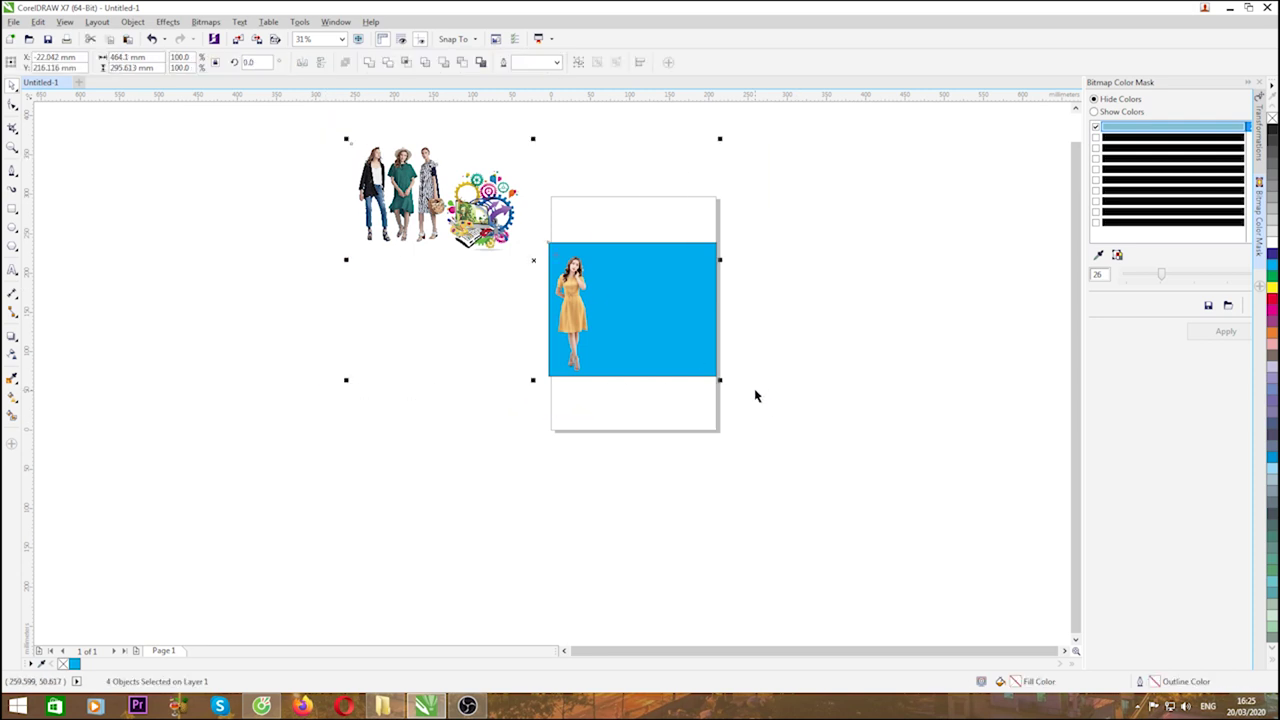